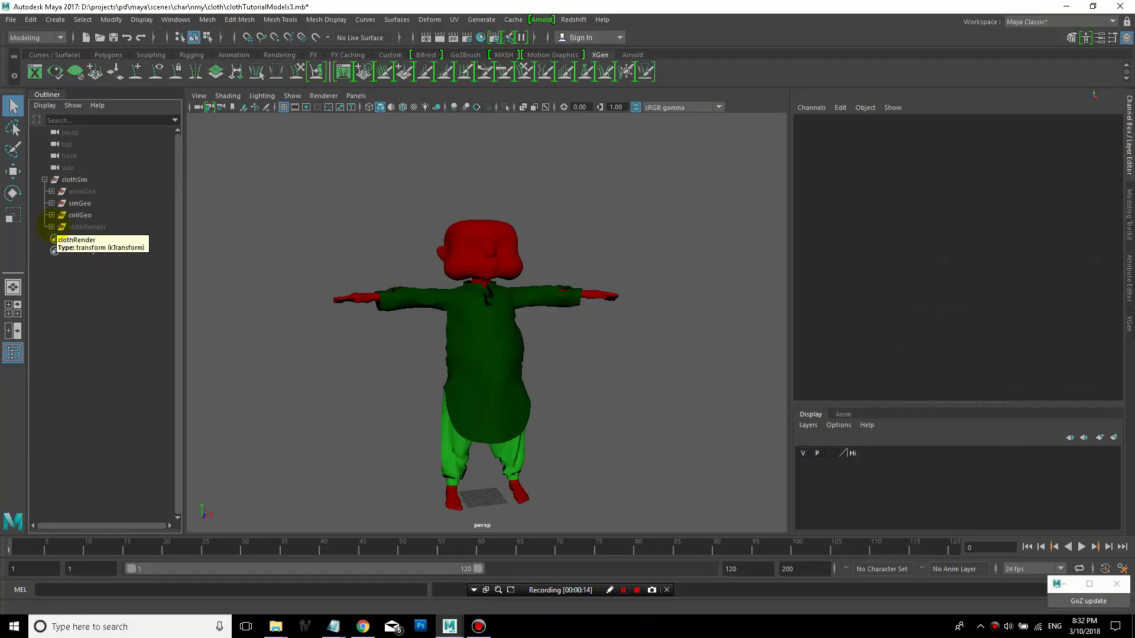
# Browse the simGeo, animGeo, collGeo and clothRender groups, then select the shirt simulation mesh
pyautogui.click(51, 204)
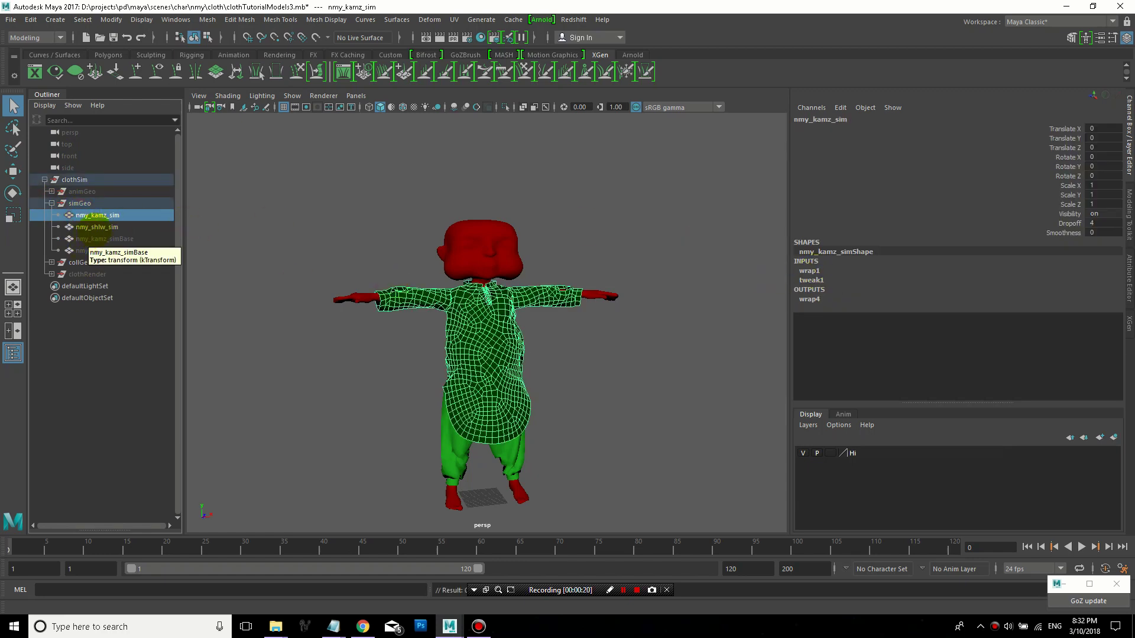
pyautogui.click(88, 227)
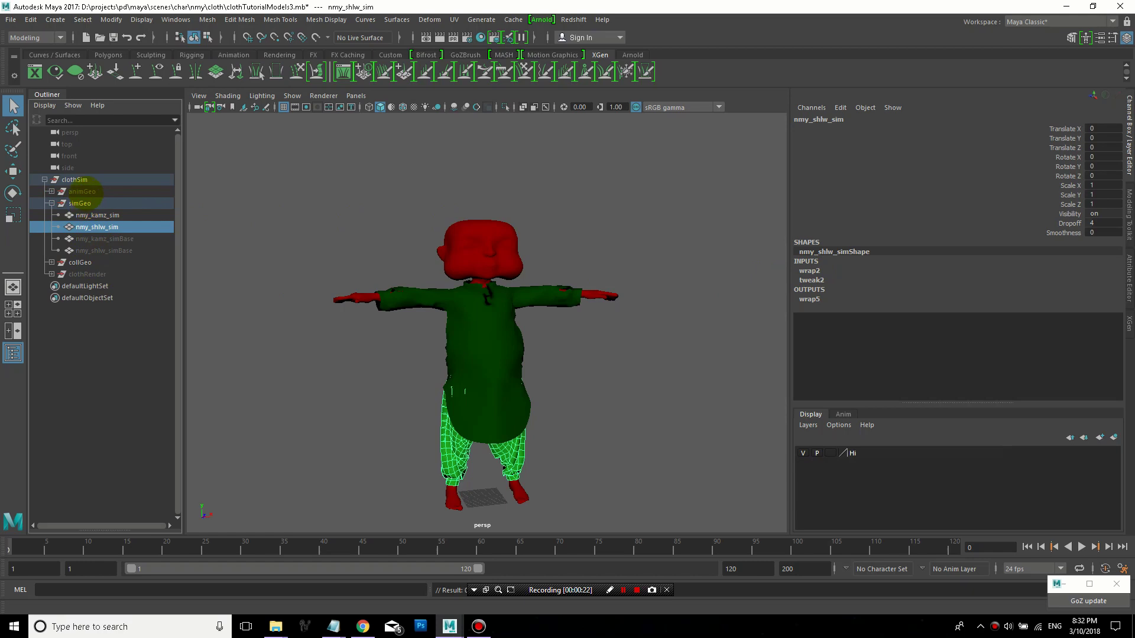
pyautogui.click(84, 192)
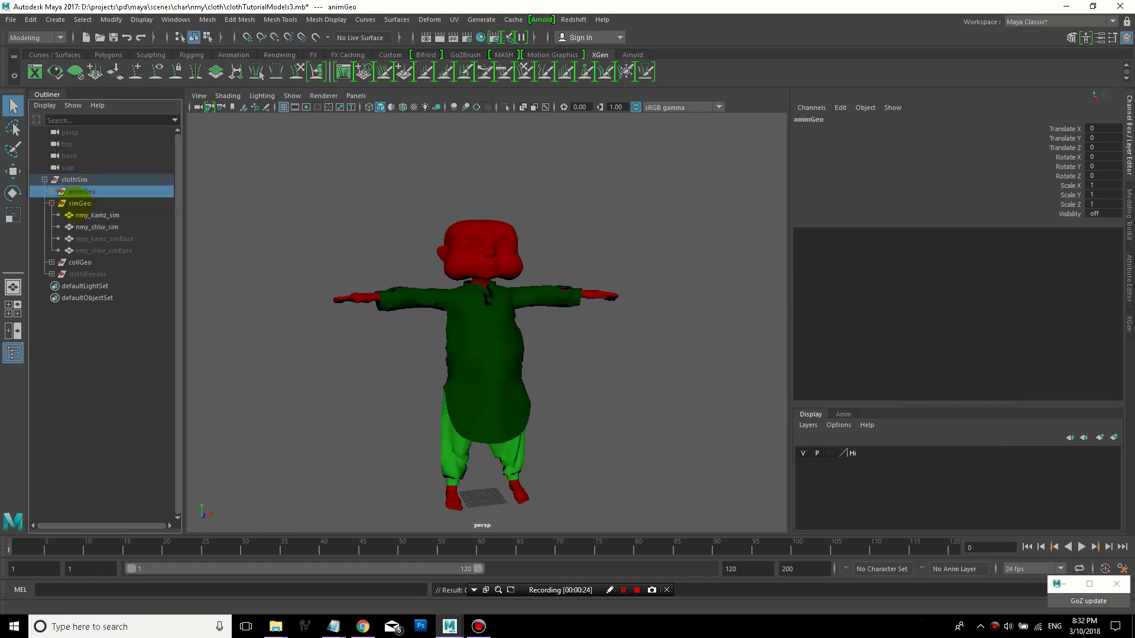
pyautogui.click(50, 263)
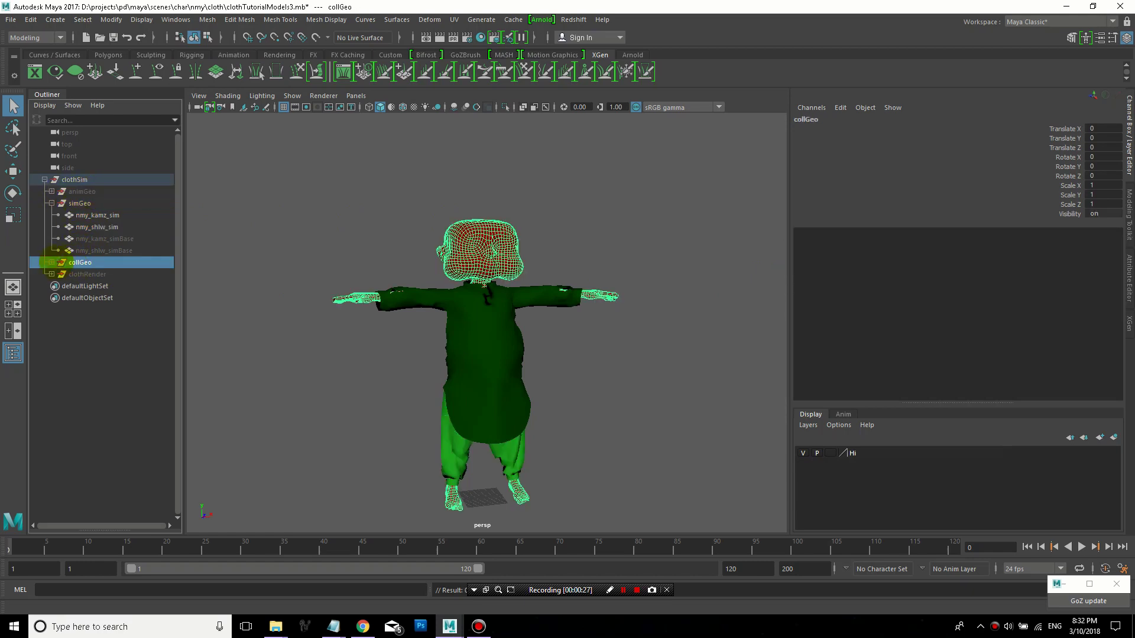
pyautogui.click(68, 274)
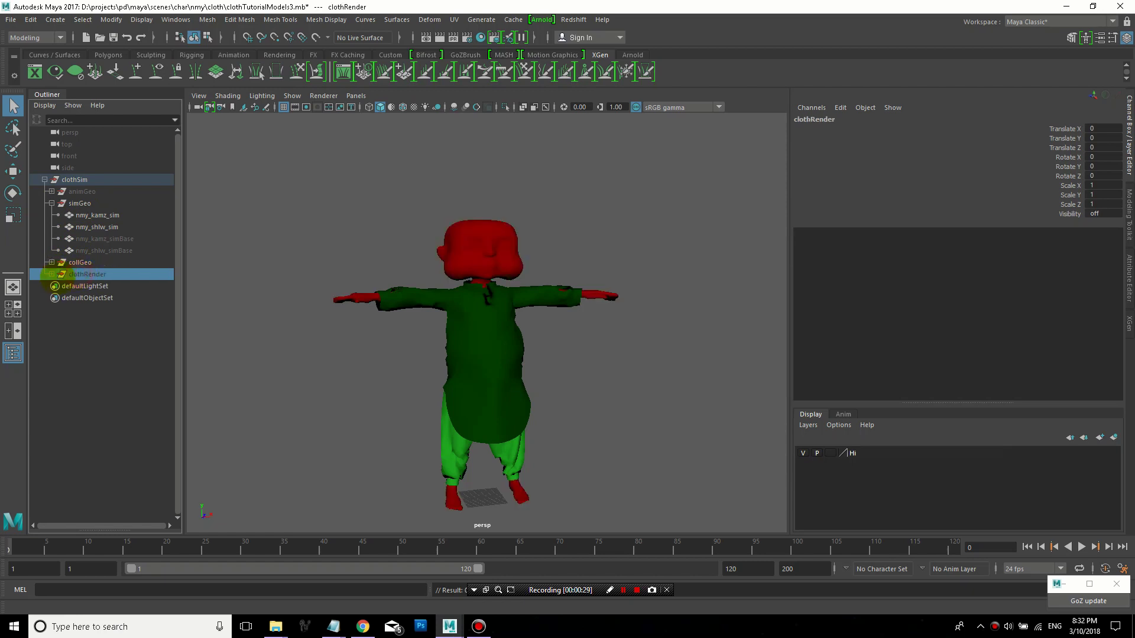
pyautogui.click(51, 275)
pyautogui.click(100, 287)
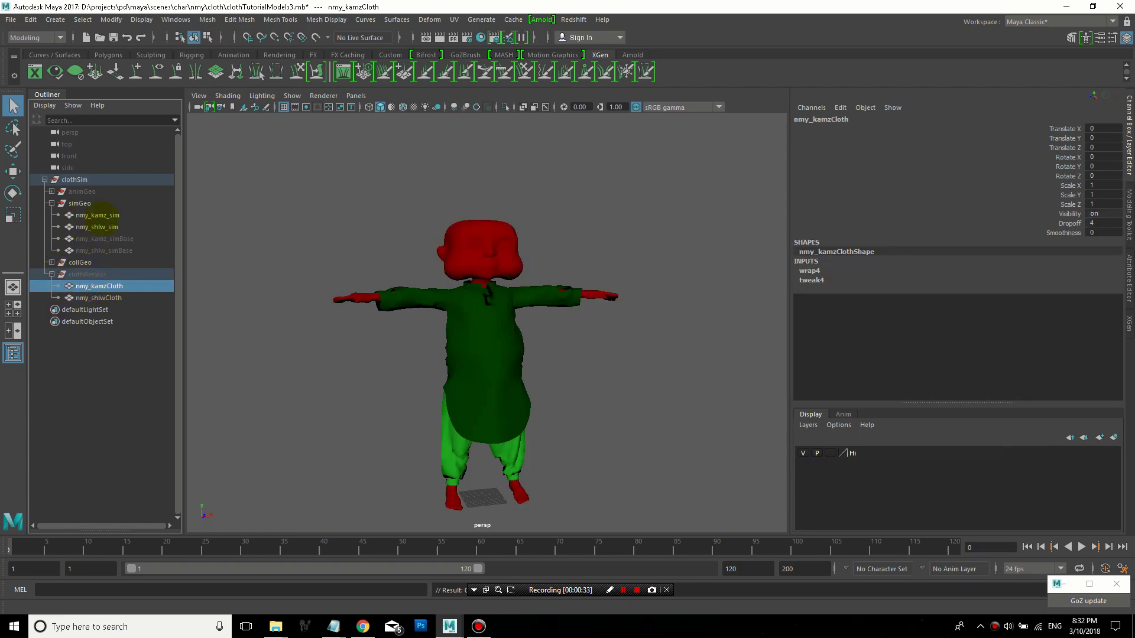
pyautogui.click(51, 204)
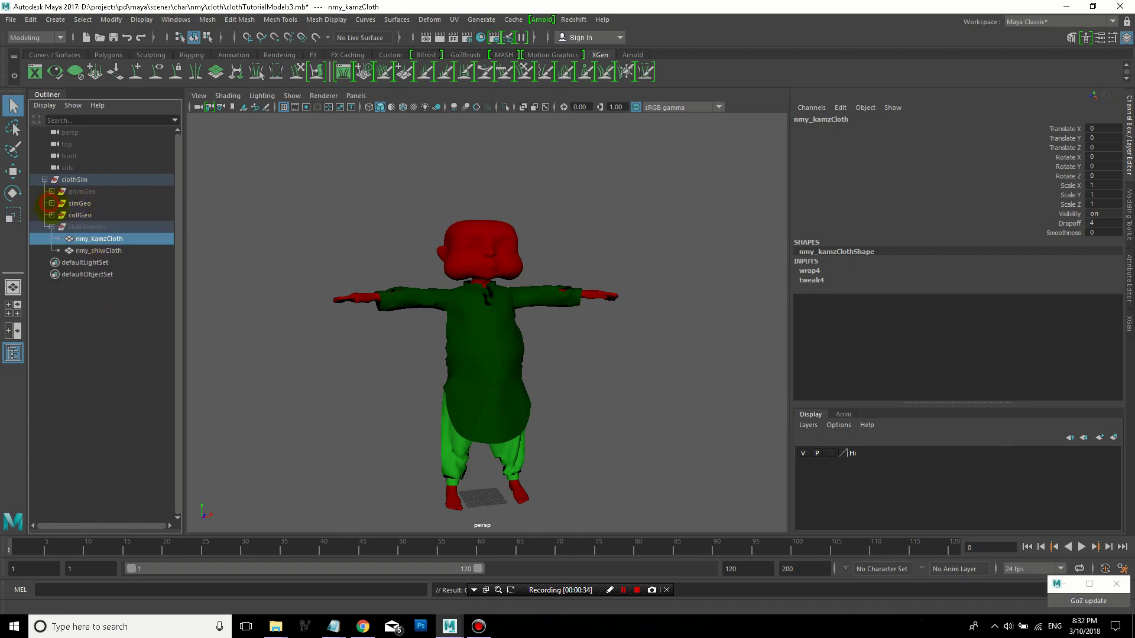
pyautogui.click(51, 227)
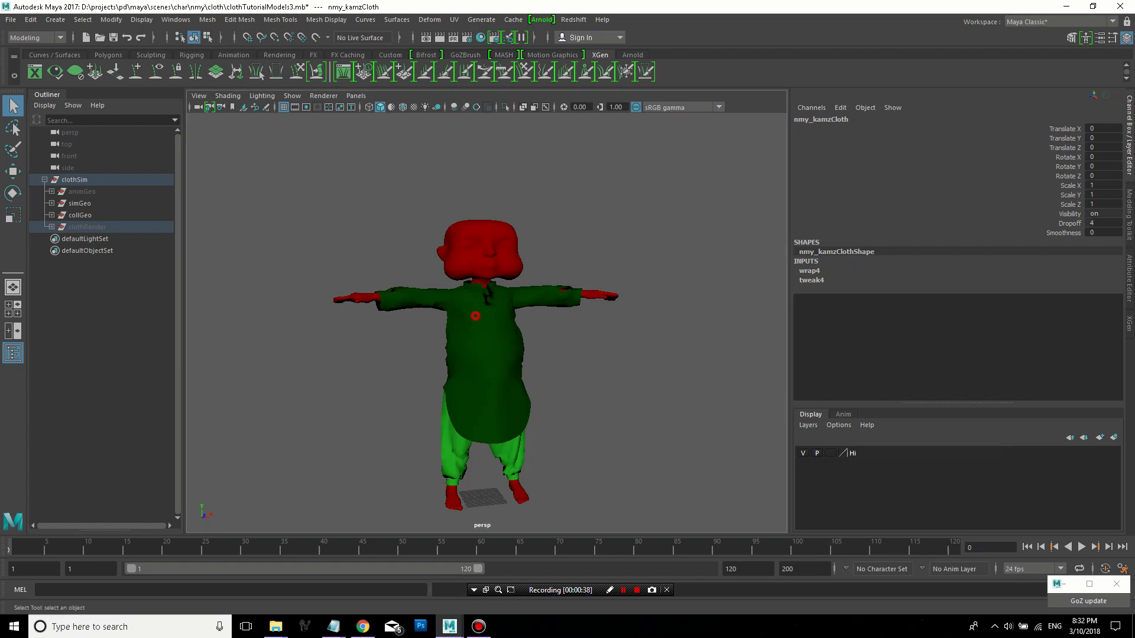
pyautogui.click(484, 355)
# In the FX menu set, make the shirt mesh nmy_kamz_sim an nCloth via Create nCloth options
pyautogui.click(27, 37)
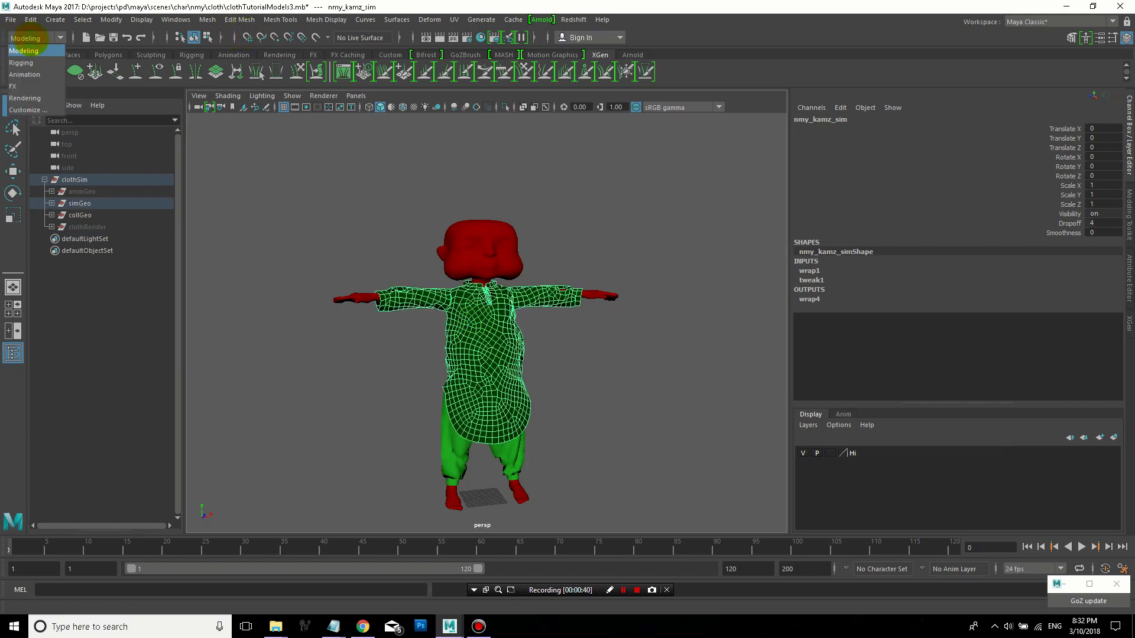
pyautogui.click(24, 85)
pyautogui.click(276, 19)
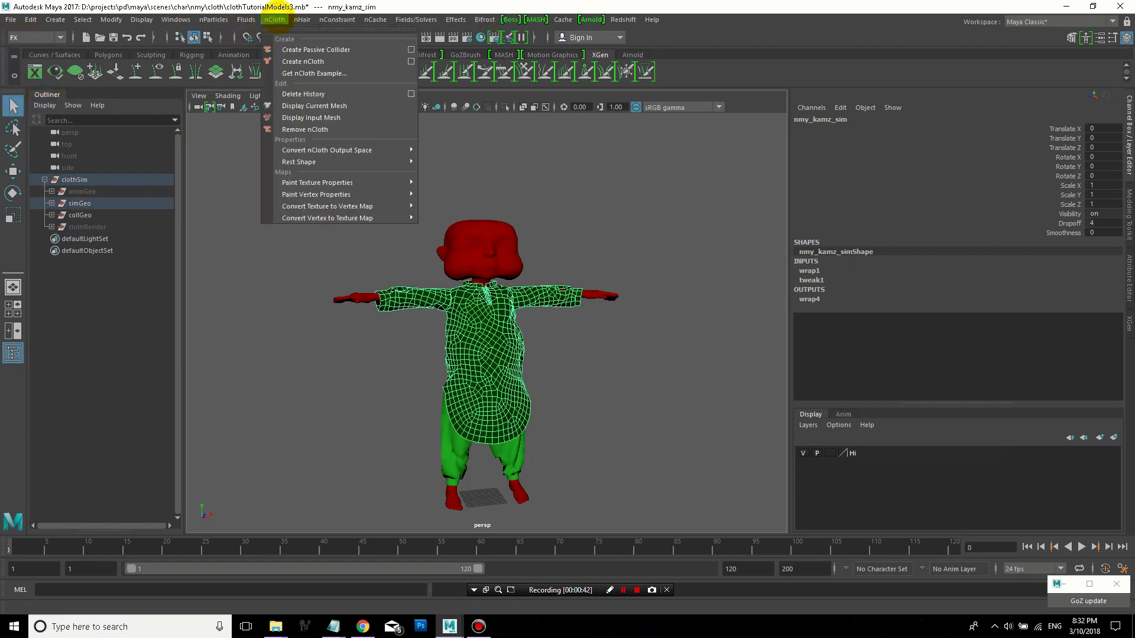
pyautogui.click(411, 61)
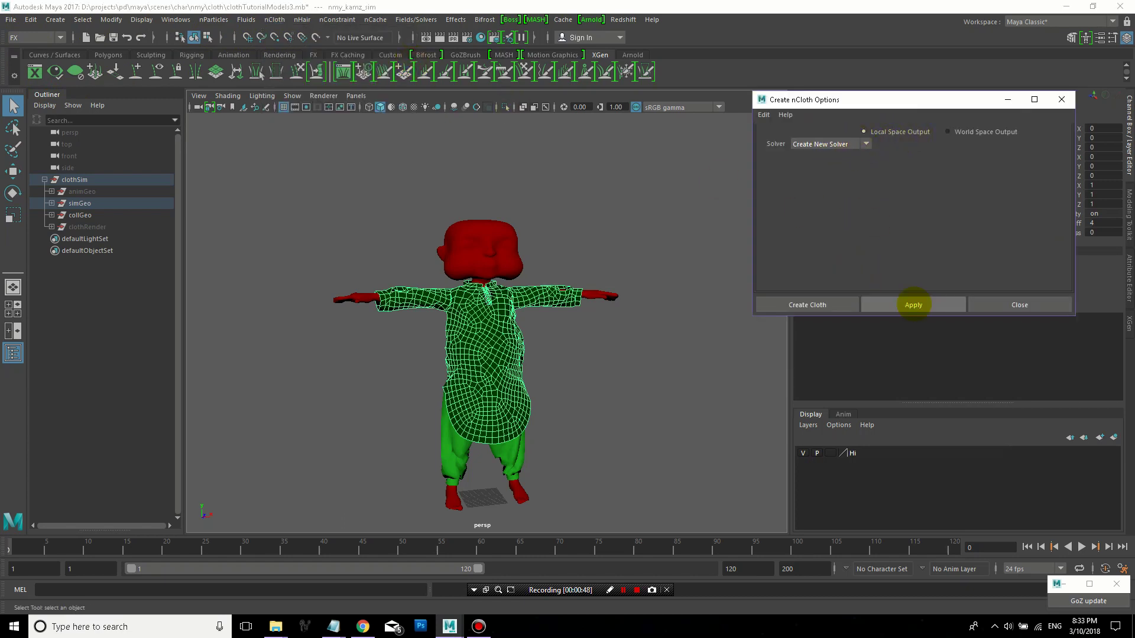
pyautogui.click(913, 305)
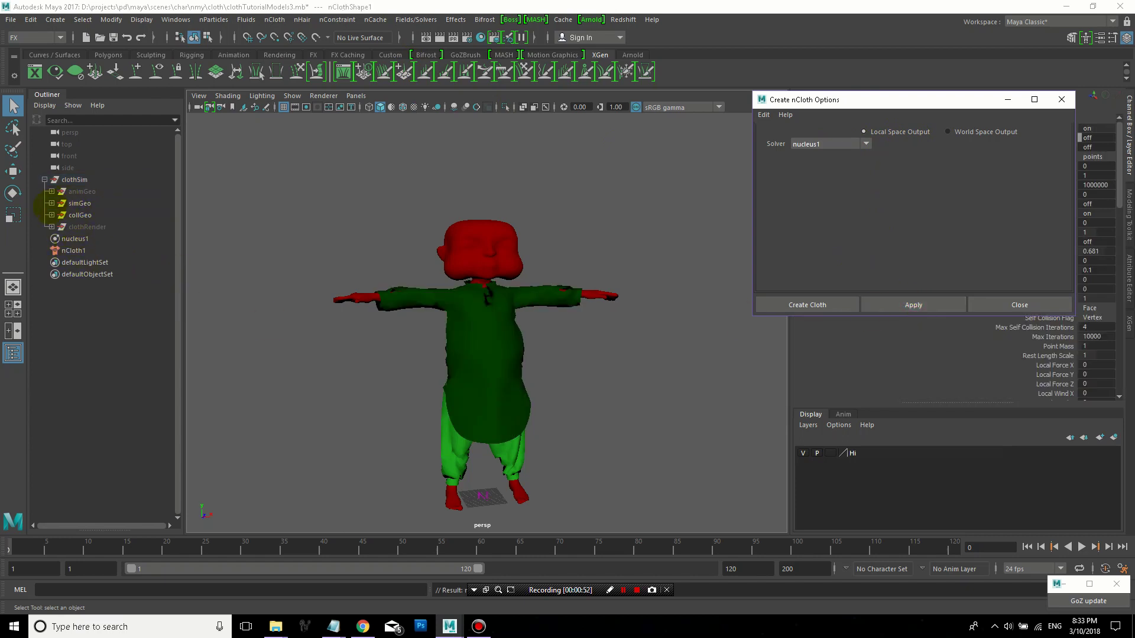
# Rename nCloth1 to nmy_kamz_nCloth
pyautogui.click(51, 203)
pyautogui.doubleClick(99, 215)
pyautogui.hotkey('ctrl', 'c')
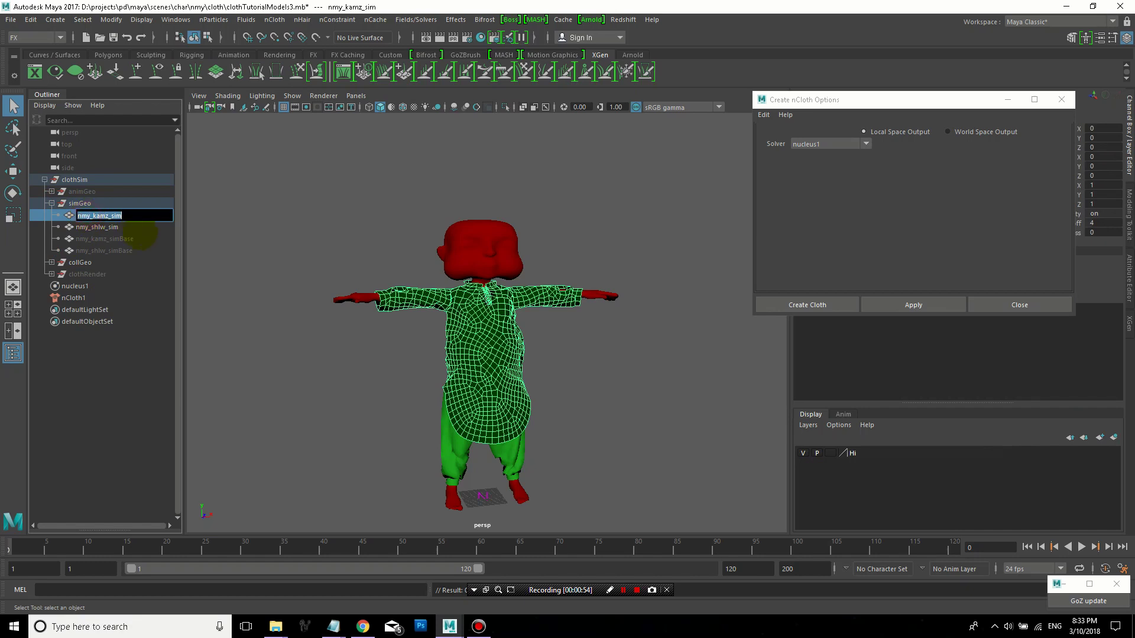
pyautogui.doubleClick(74, 298)
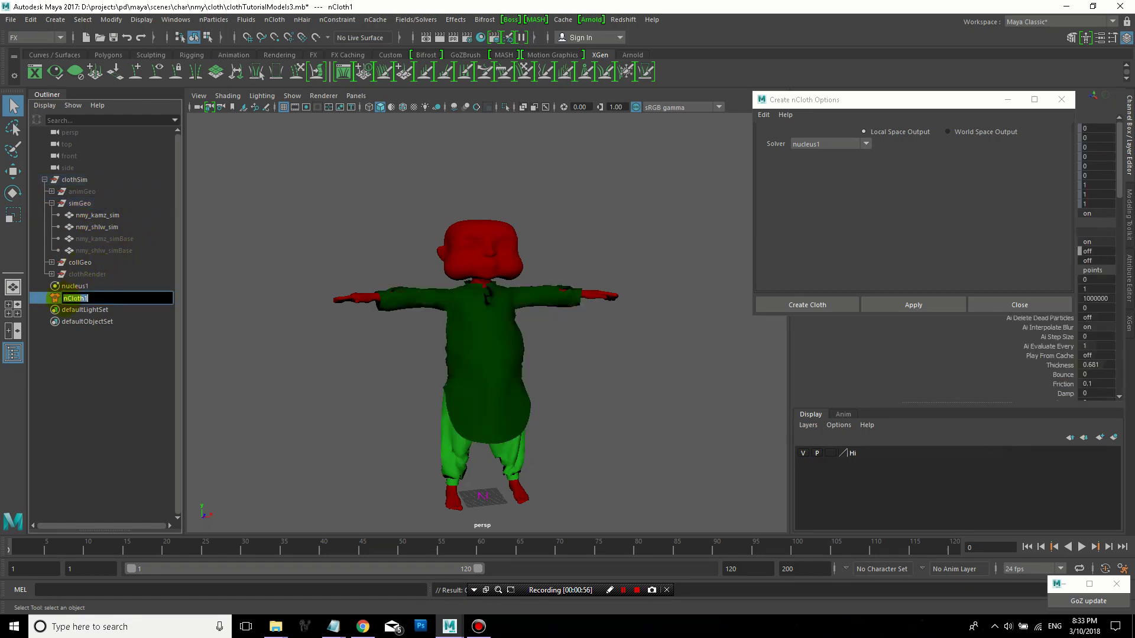
pyautogui.hotkey('ctrl', 'v')
pyautogui.press('BackSpace')
pyautogui.press('BackSpace')
pyautogui.press('BackSpace')
pyautogui.press('BackSpace')
pyautogui.press('Return')
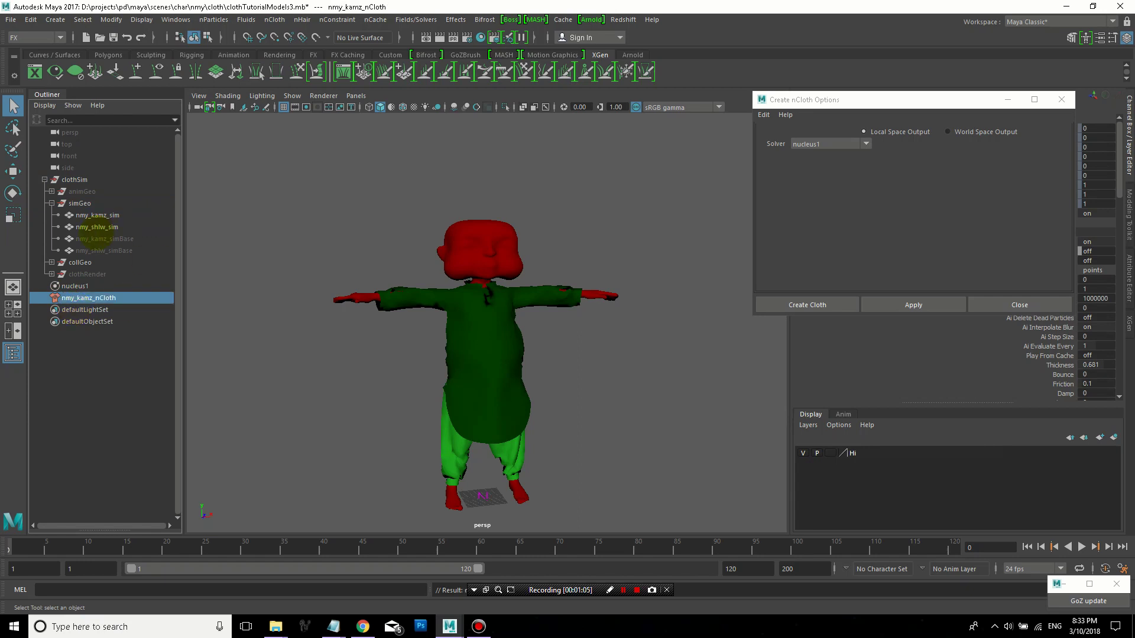
# Make nmy_shlw_sim an nCloth named nmy_shlw_nCloth, then select the nmy_bodyColl mesh
pyautogui.click(96, 227)
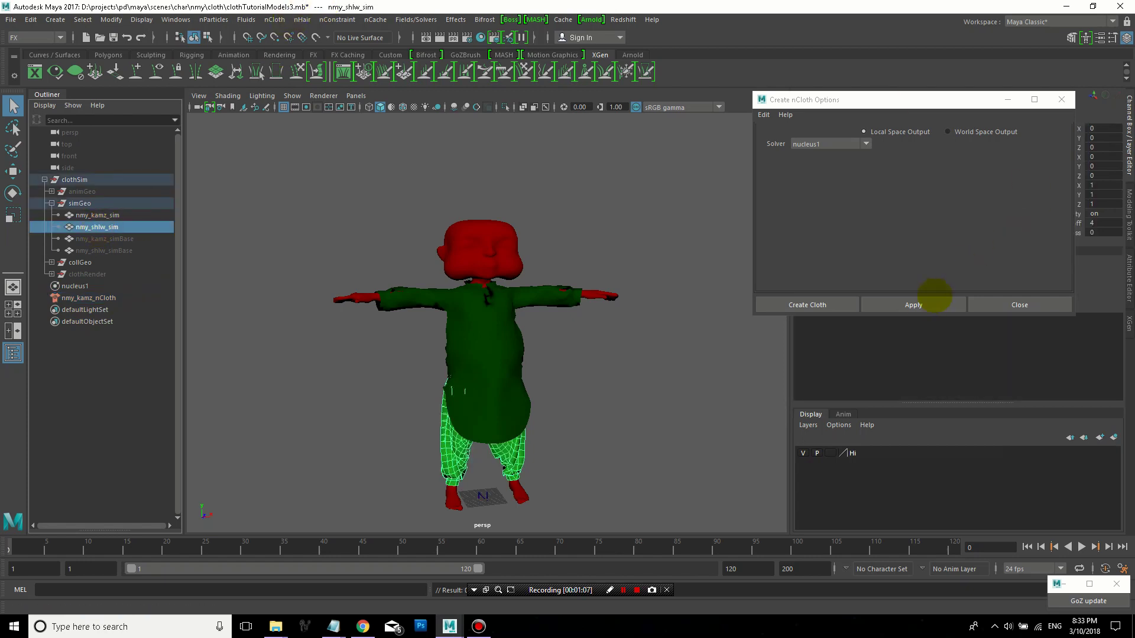
pyautogui.click(926, 305)
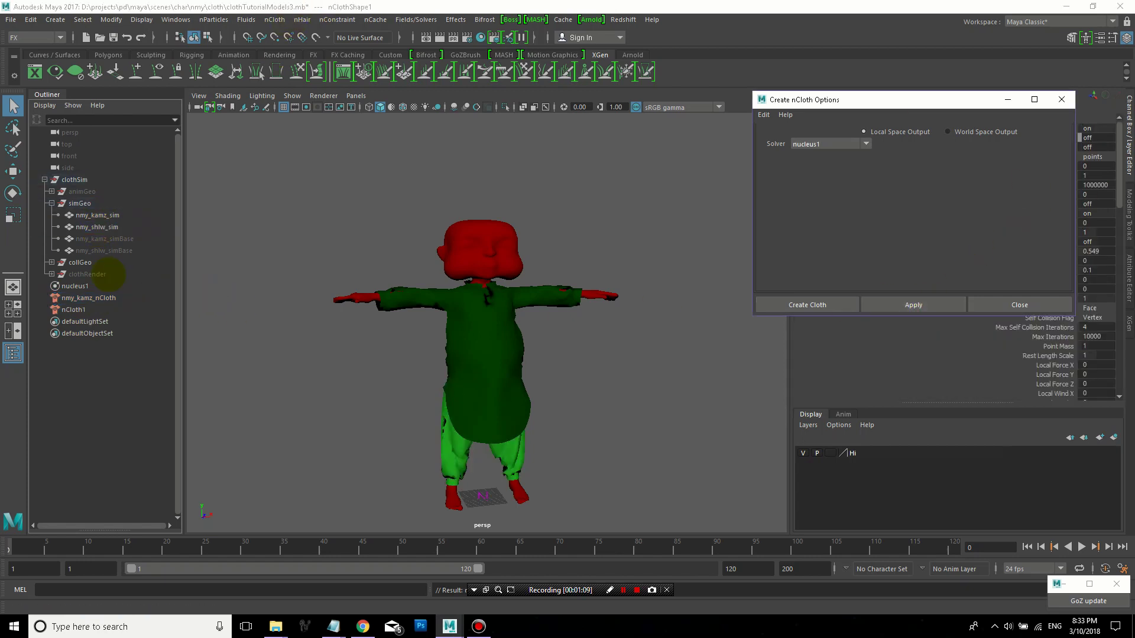
pyautogui.doubleClick(97, 227)
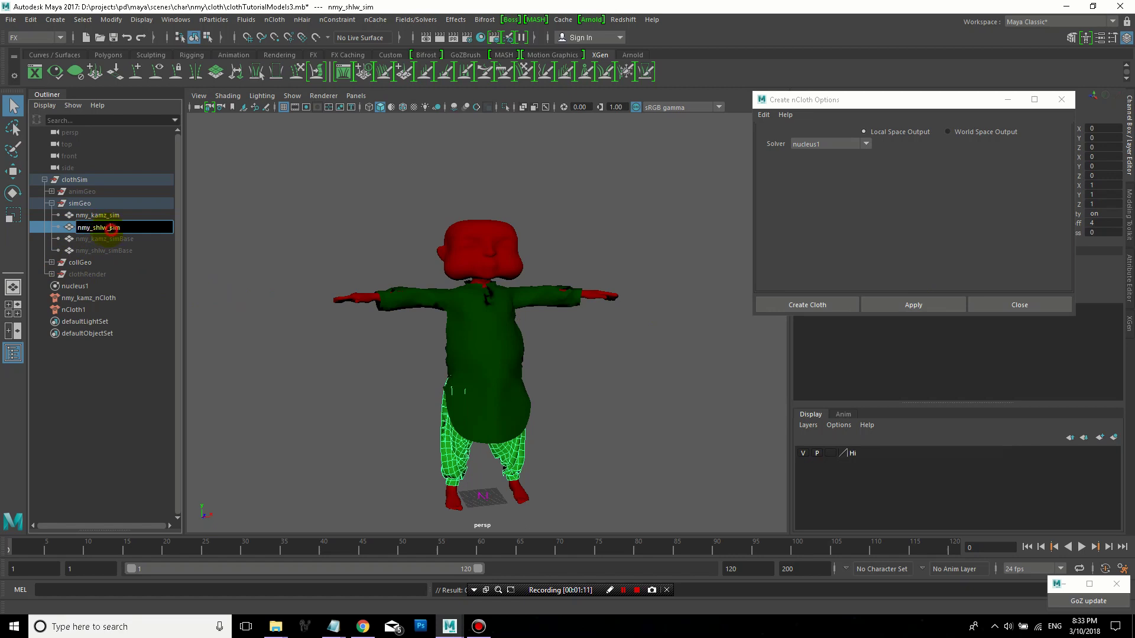
pyautogui.click(70, 309)
pyautogui.doubleClick(70, 310)
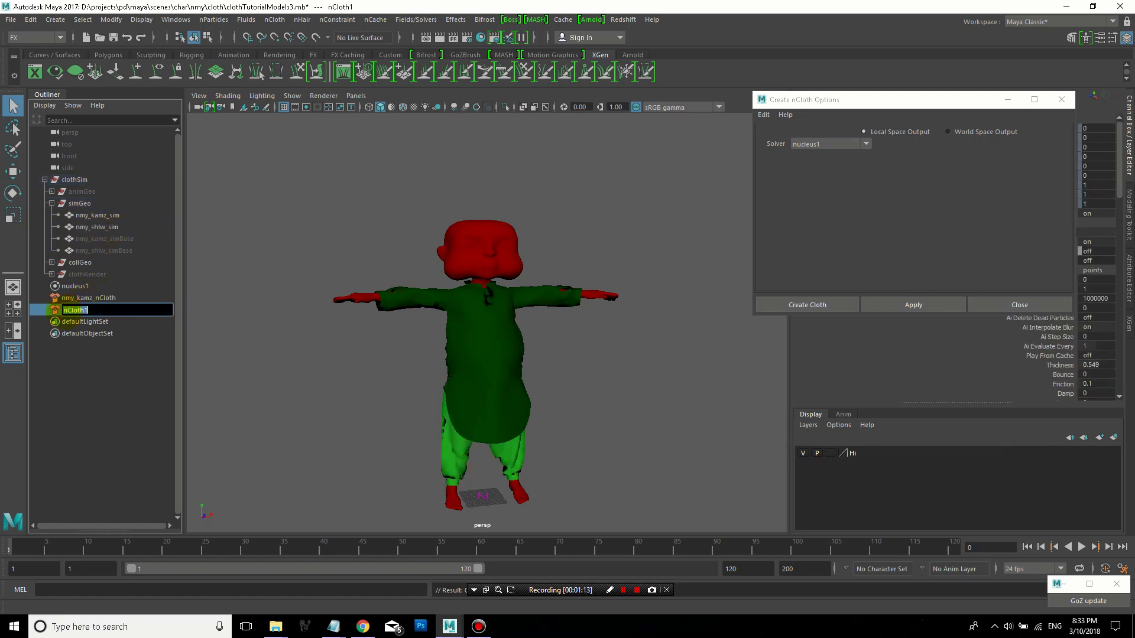
pyautogui.write('nmy_shlw_nCloth1')
pyautogui.press('BackSpace')
pyautogui.press('Return')
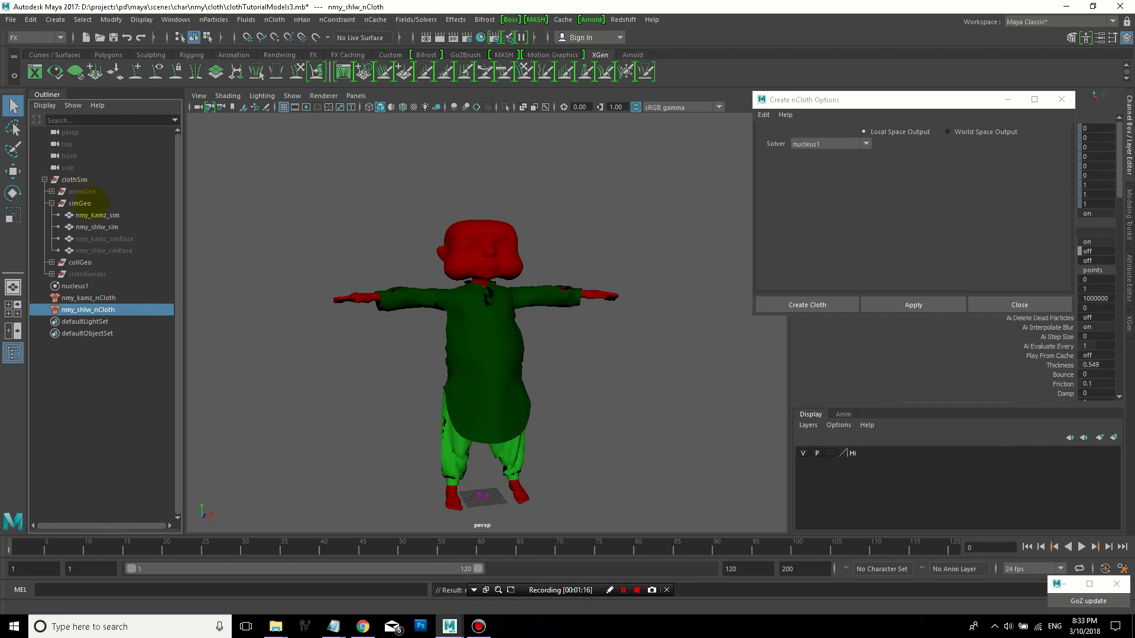
pyautogui.click(52, 262)
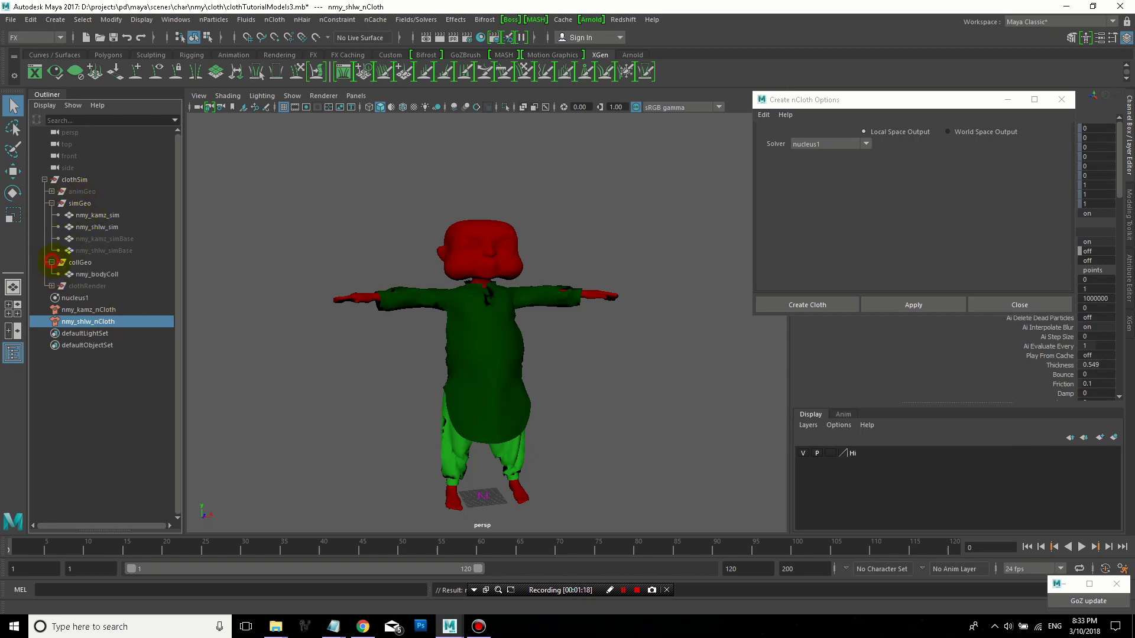
pyautogui.click(98, 274)
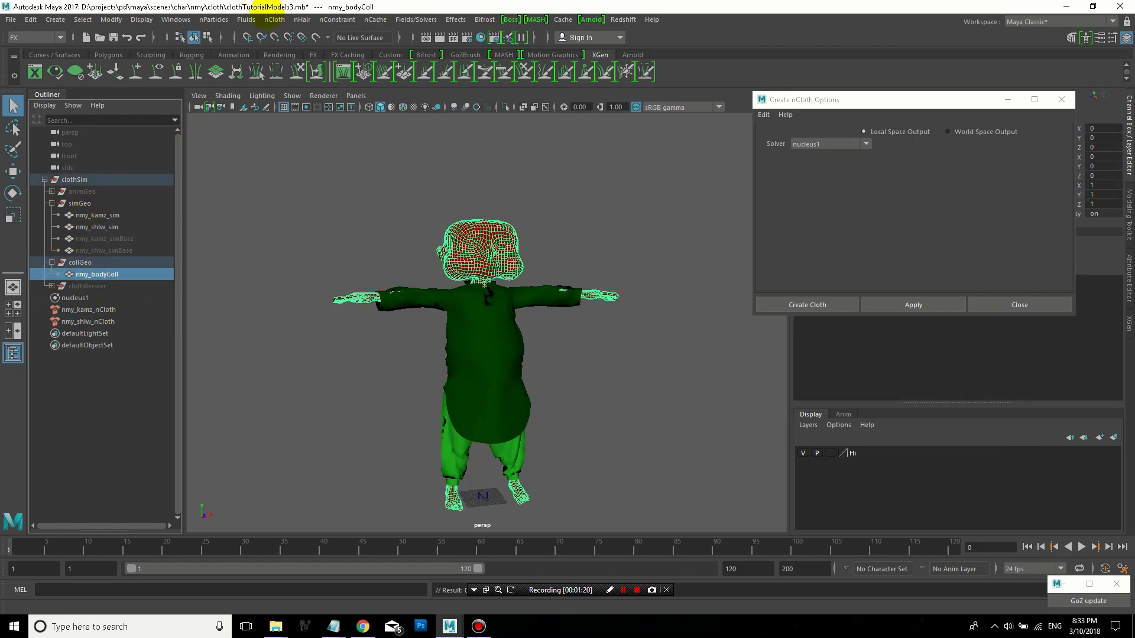
# Make nmy_bodyColl a passive collider and rename its nRigid1 to nmy_bodyColl_nRigid
pyautogui.click(274, 19)
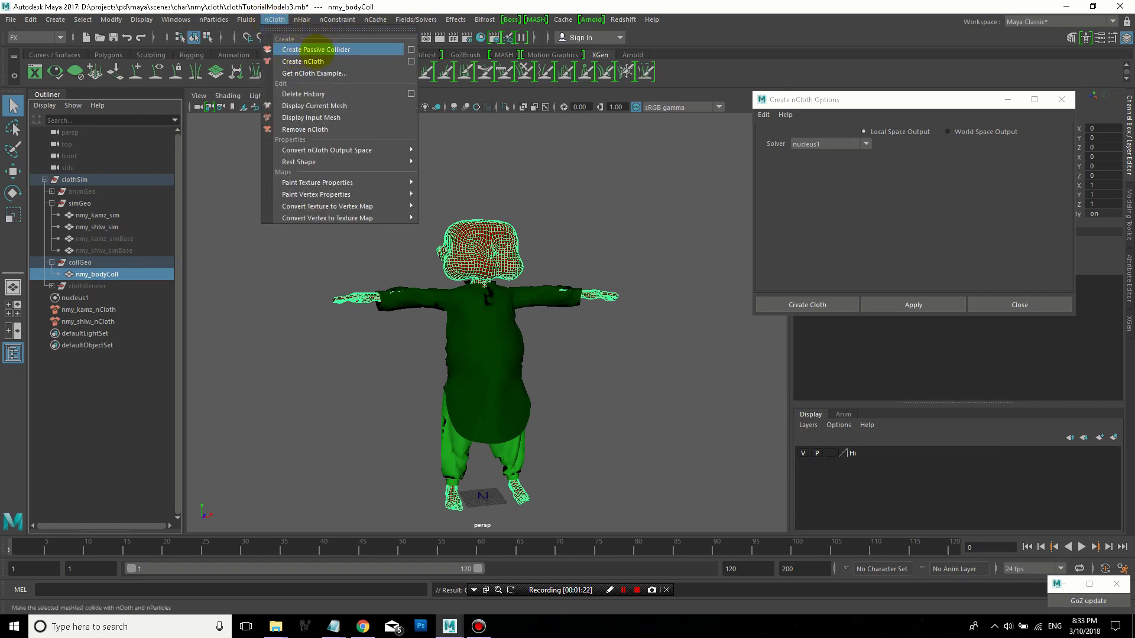
pyautogui.click(410, 50)
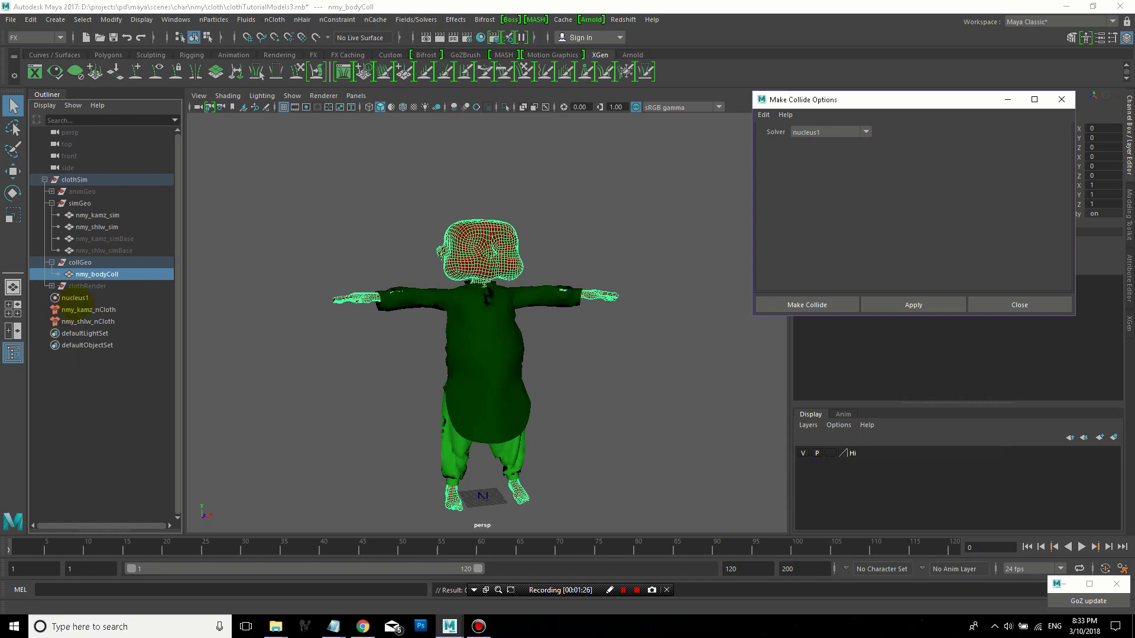
pyautogui.click(791, 303)
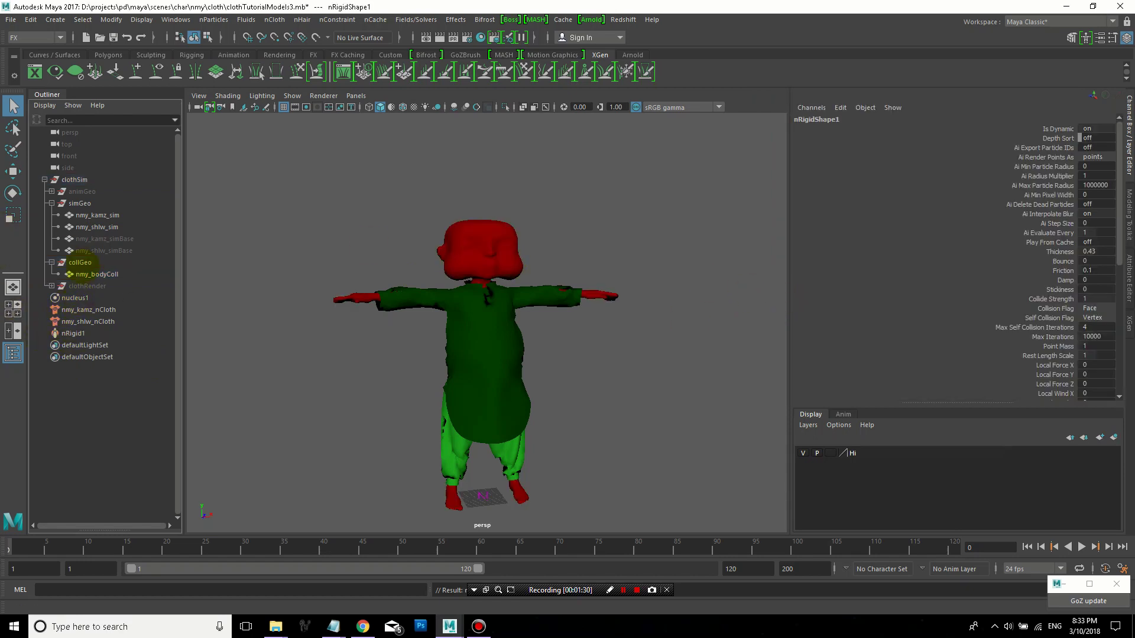
pyautogui.doubleClick(98, 274)
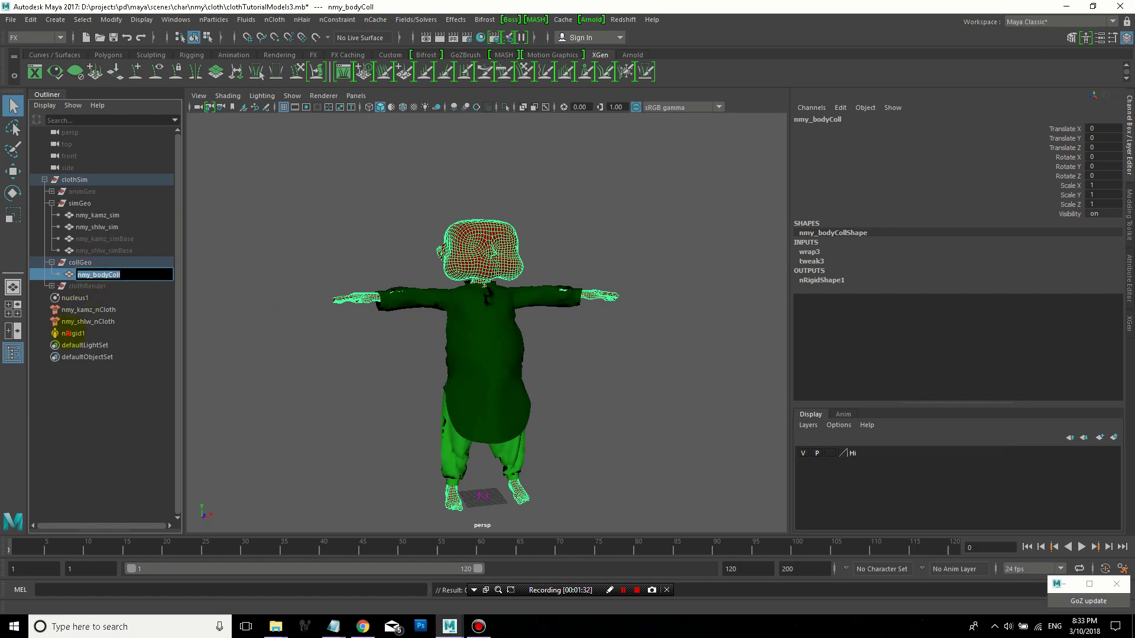
pyautogui.hotkey('ctrl', 'c')
pyautogui.doubleClick(68, 333)
pyautogui.hotkey('ctrl', 'v')
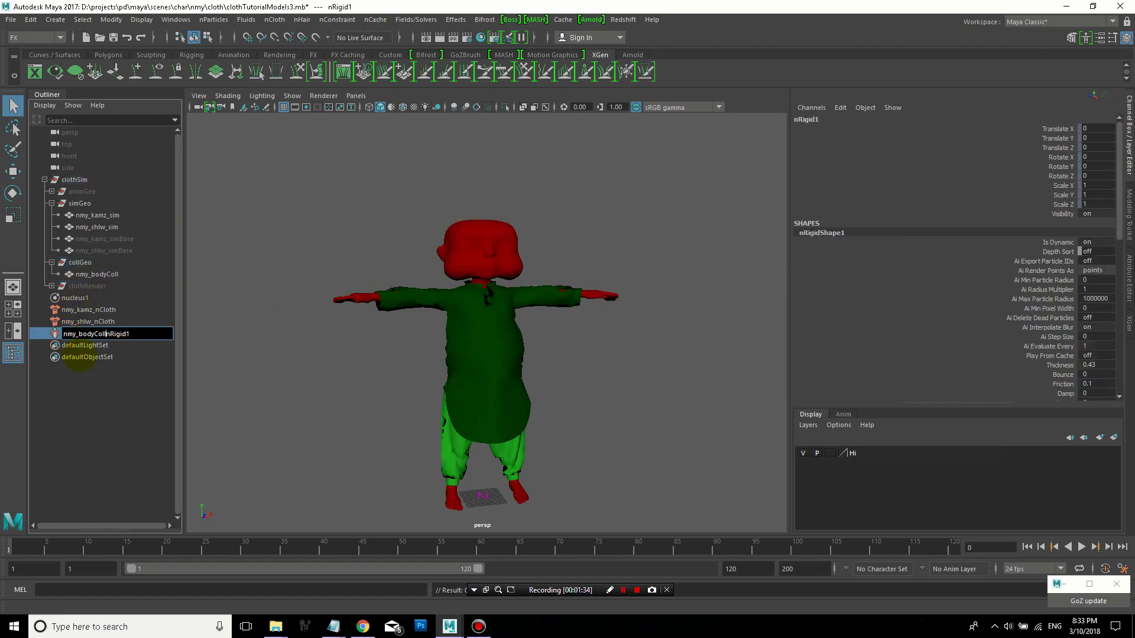
pyautogui.write('_')
pyautogui.press('BackSpace')
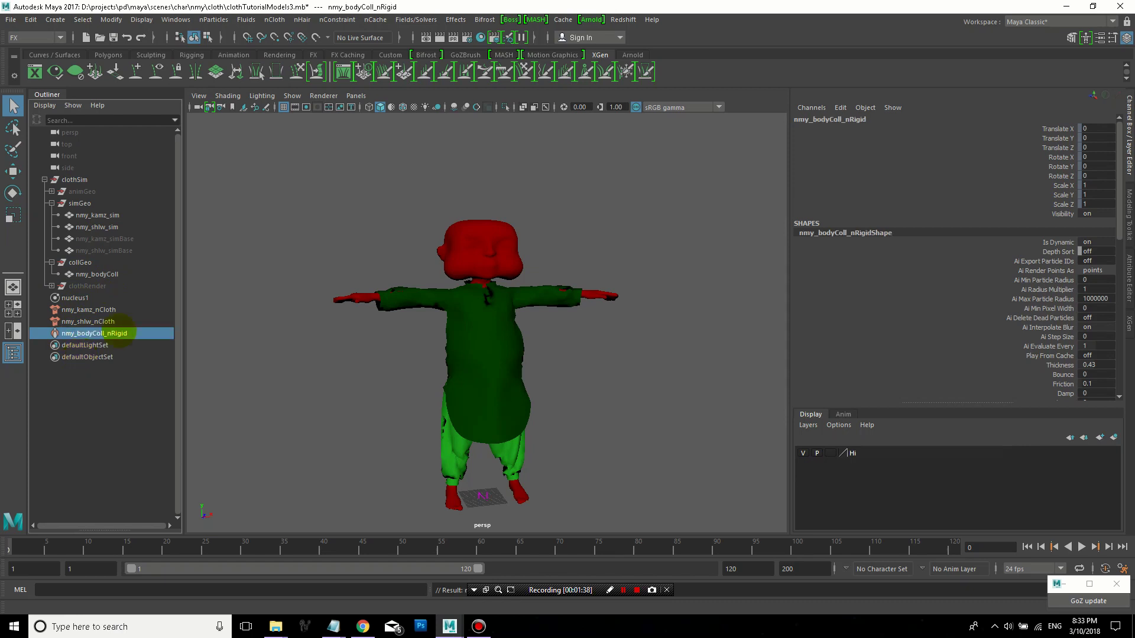
# Group nucleus1, both nCloth nodes and nmy_bodyColl_nRigid into a group named simNodes
pyautogui.click(76, 298)
pyautogui.keyDown('shift'); pyautogui.click(89, 333); pyautogui.keyUp('shift')
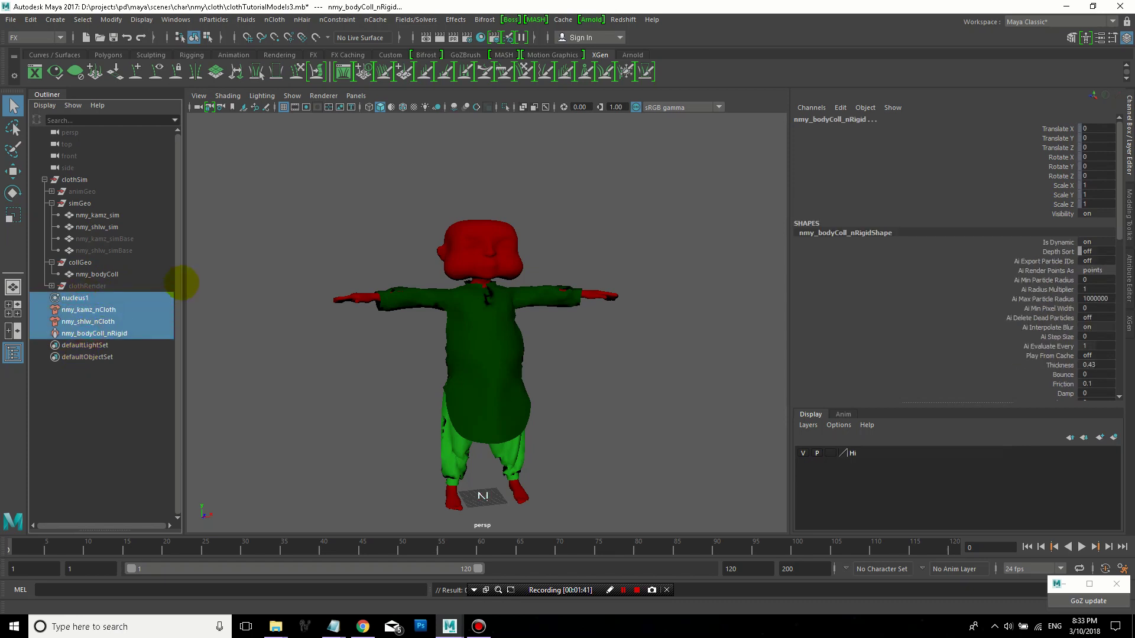
pyautogui.hotkey('ctrl', 'g')
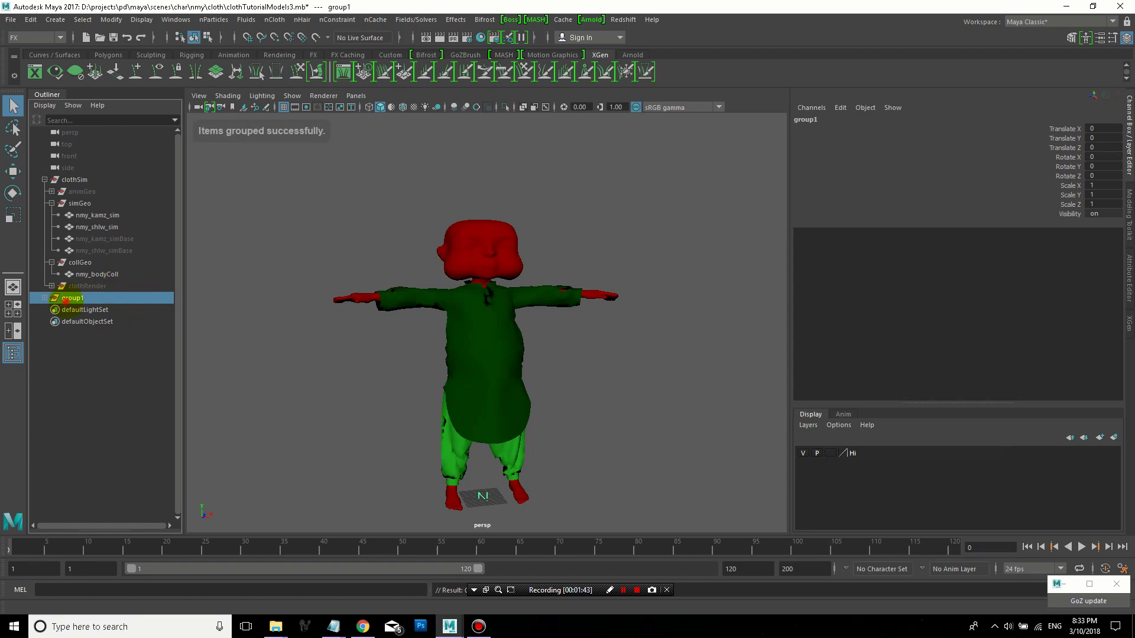
pyautogui.doubleClick(64, 298)
pyautogui.write('simNodes')
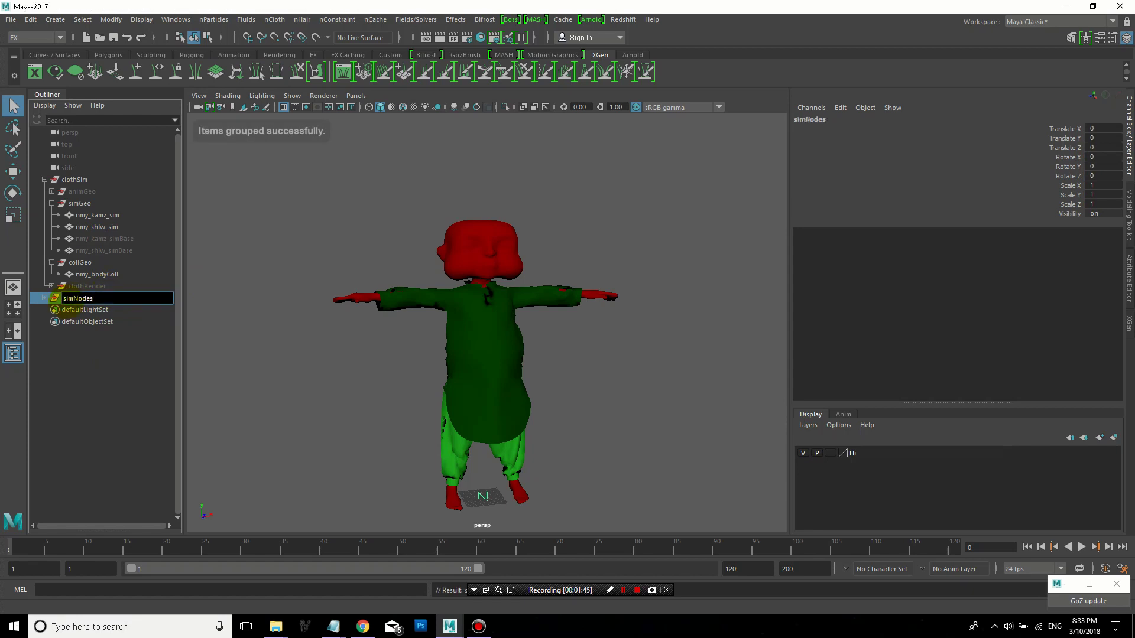
pyautogui.press('Return')
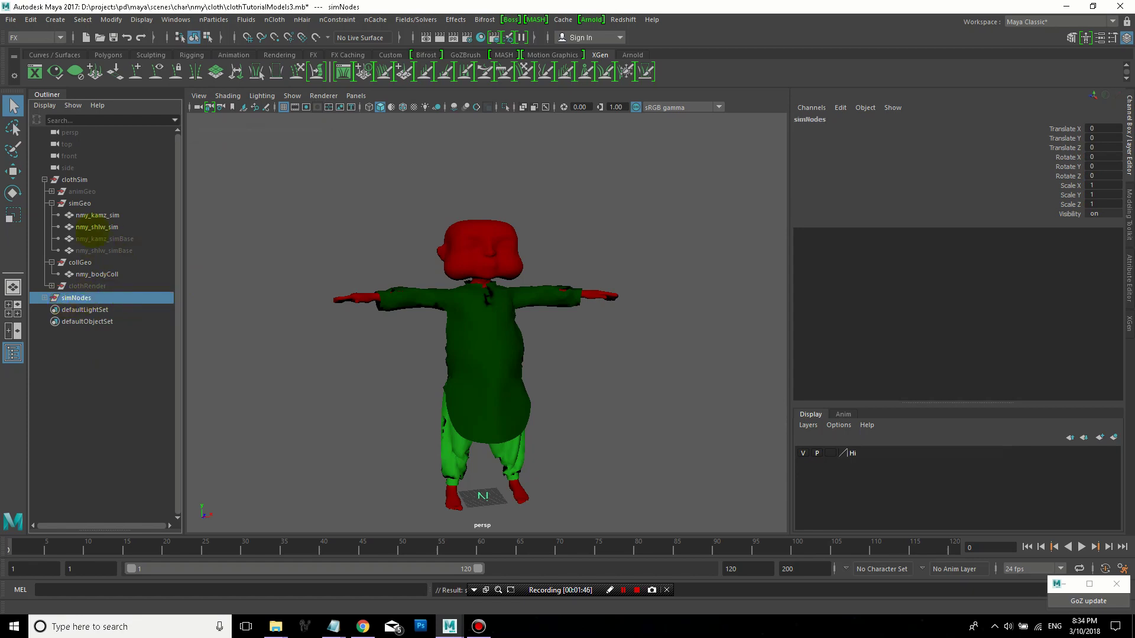
# Move simNodes under the clothSim group and select nucleus1 inside it
pyautogui.moveTo(62, 286); pyautogui.dragTo(68, 297)
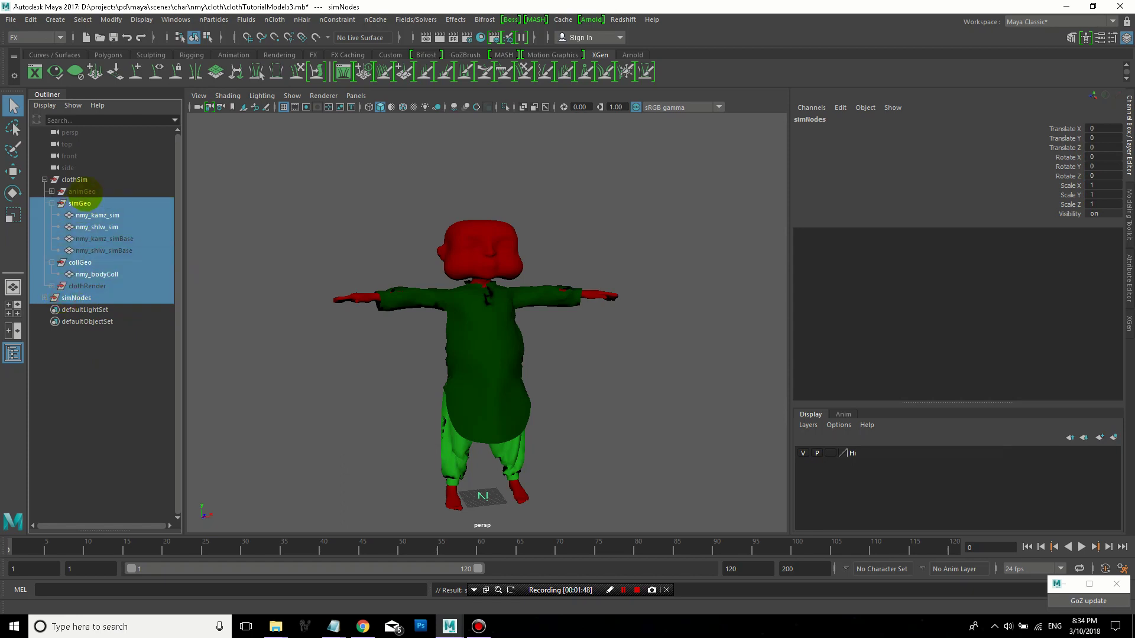
pyautogui.click(69, 297)
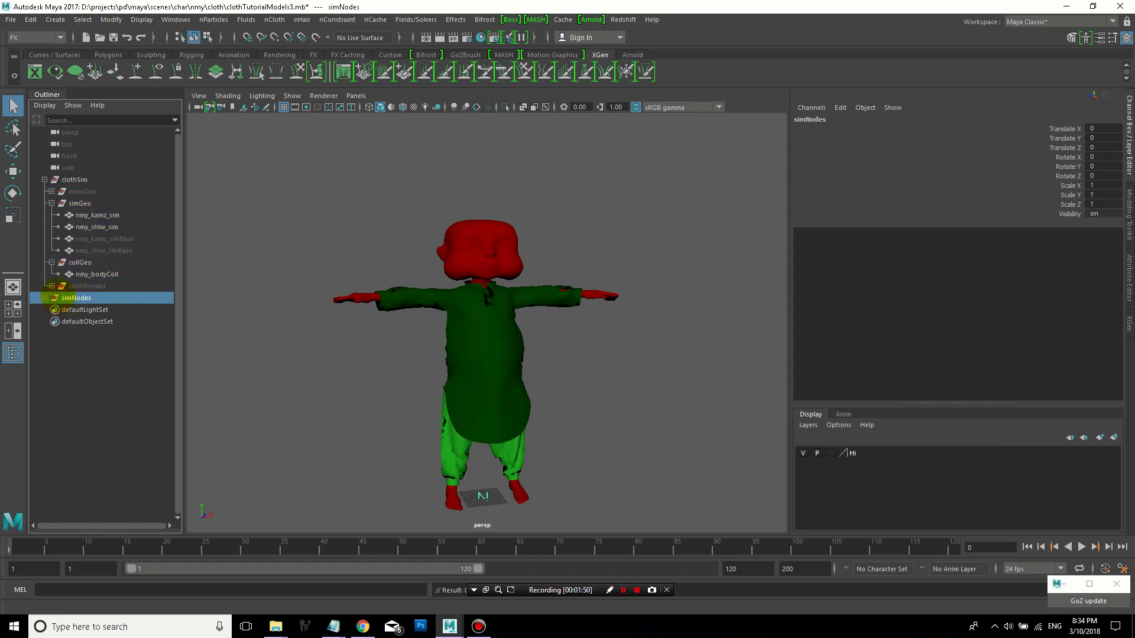
pyautogui.moveTo(68, 297); pyautogui.dragTo(82, 193, button='middle')
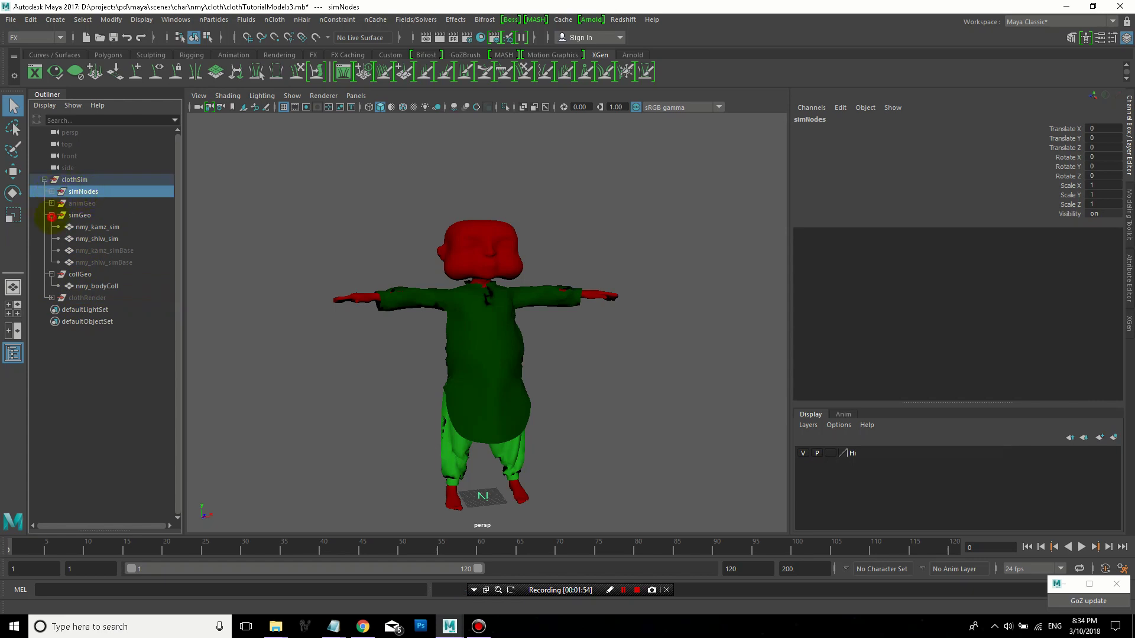
pyautogui.click(51, 215)
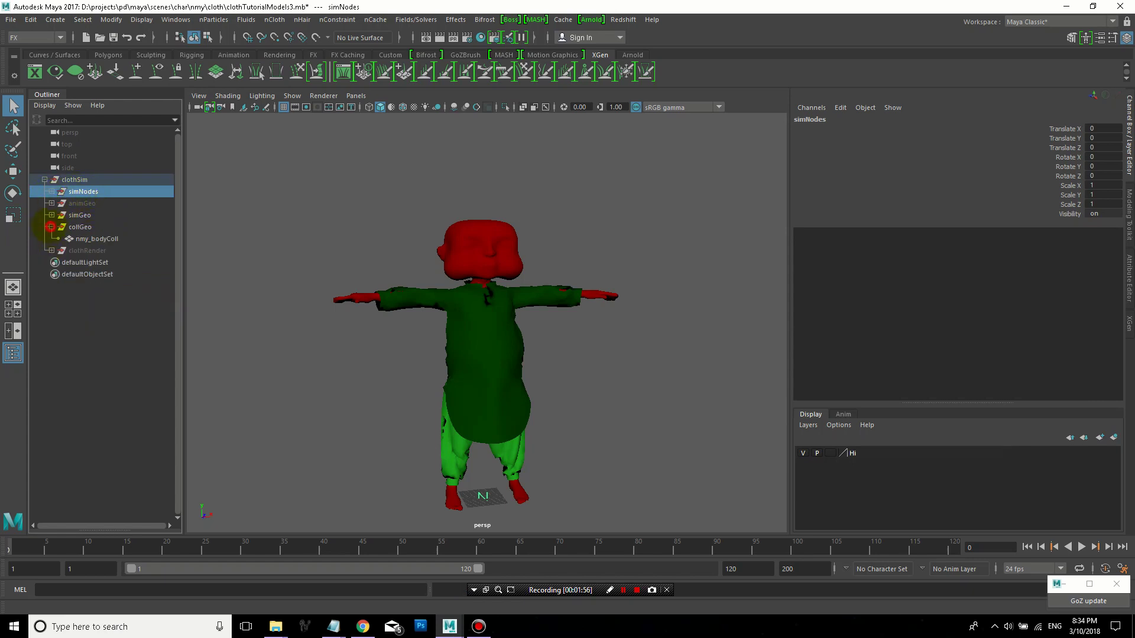
pyautogui.click(51, 227)
pyautogui.click(51, 191)
pyautogui.click(89, 203)
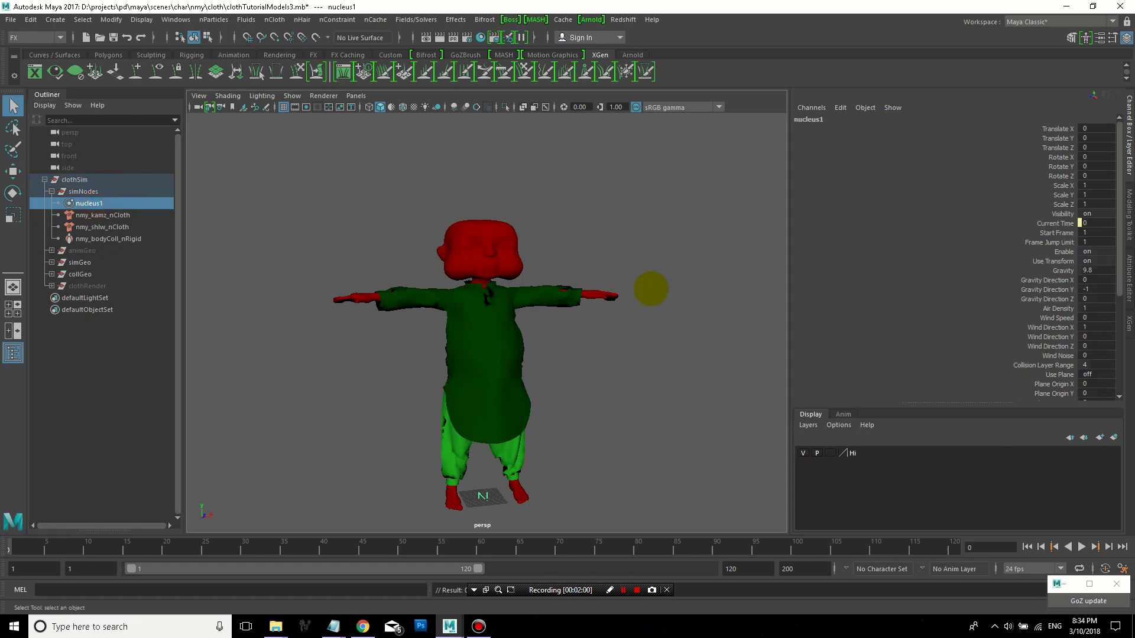
# Set nucleus1 Substeps to 12 and Max Collision Iterations to 16
pyautogui.hotkey('ctrl', 'a')
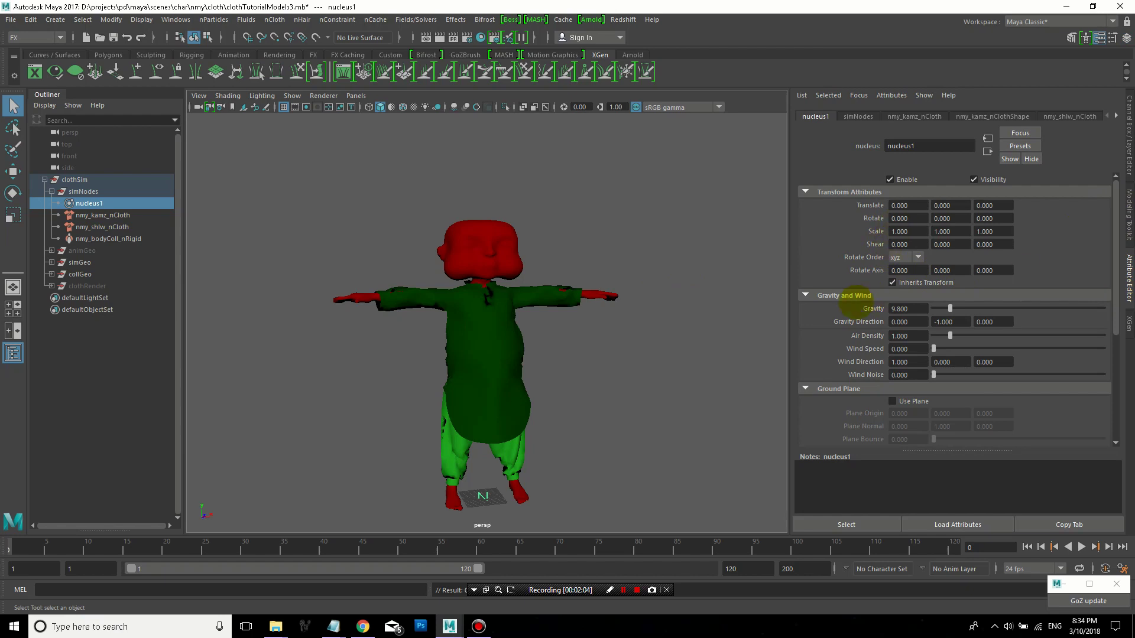
pyautogui.scroll(-2, 852, 304)
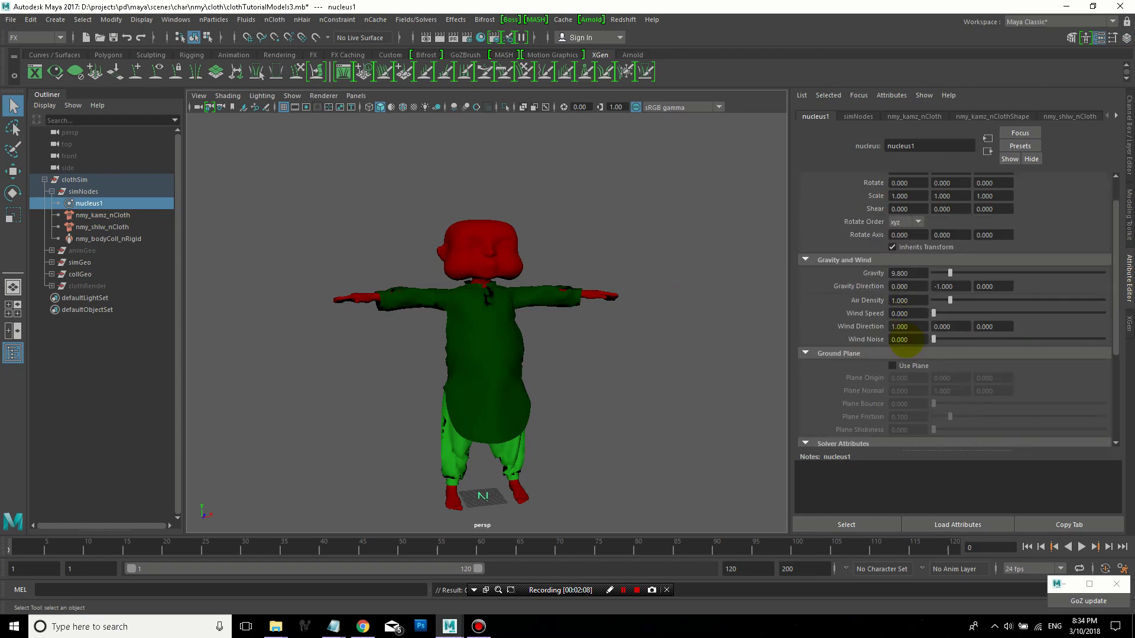
pyautogui.scroll(-6, 906, 345)
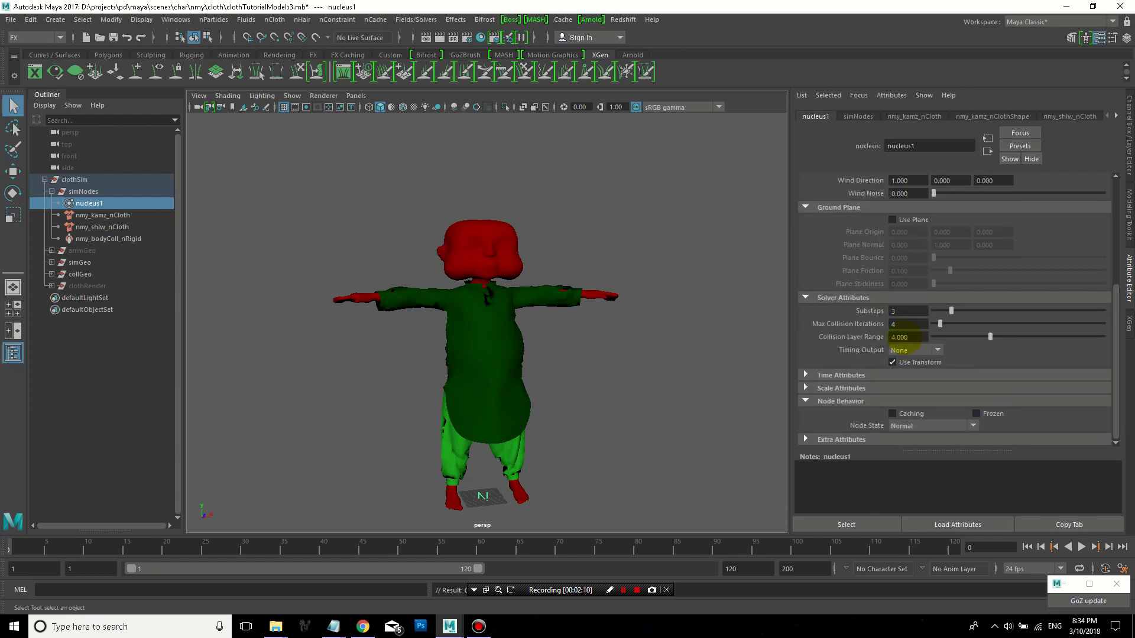
pyautogui.doubleClick(907, 311)
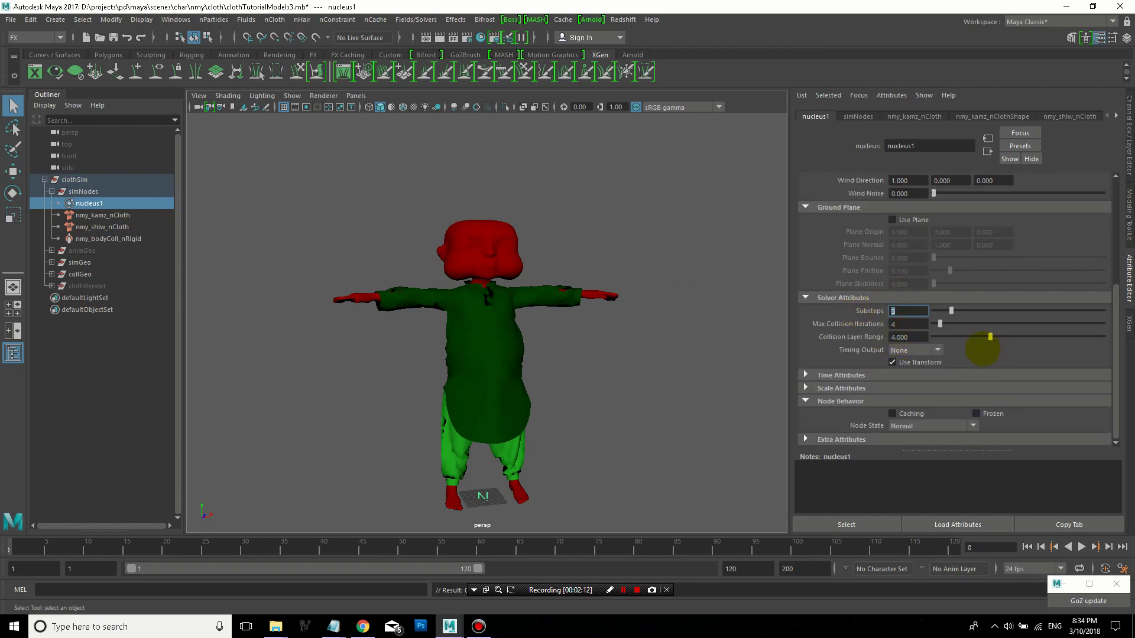
pyautogui.write('12')
pyautogui.press('Tab')
pyautogui.write('16')
pyautogui.press('Tab')
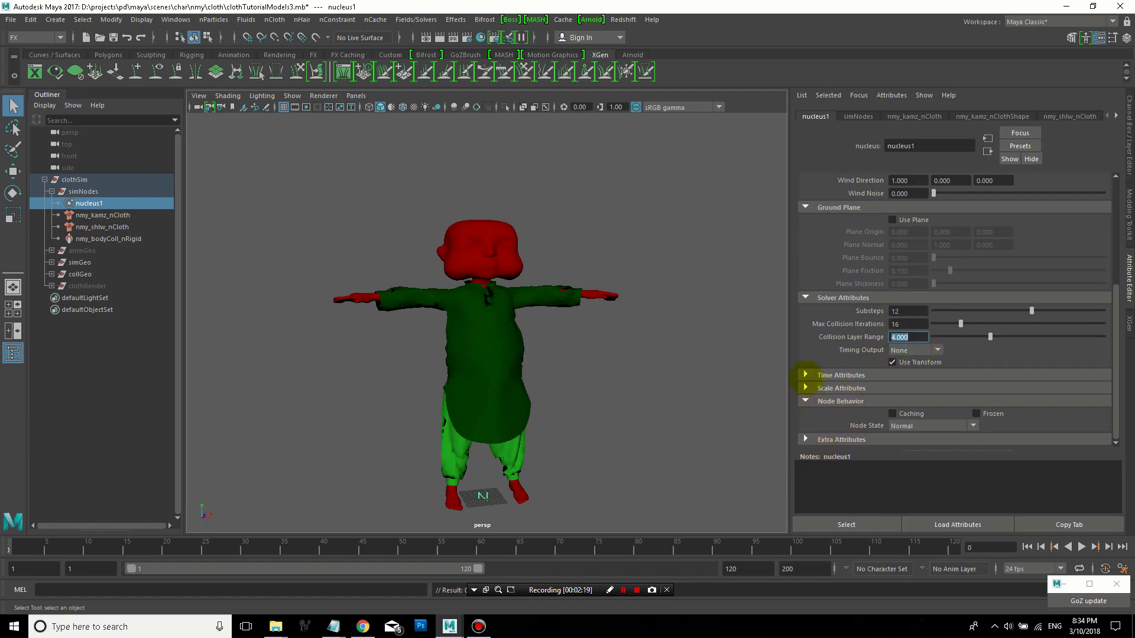
# Set the nucleus1 Space Scale to 0.01 under Scale Attributes
pyautogui.click(806, 374)
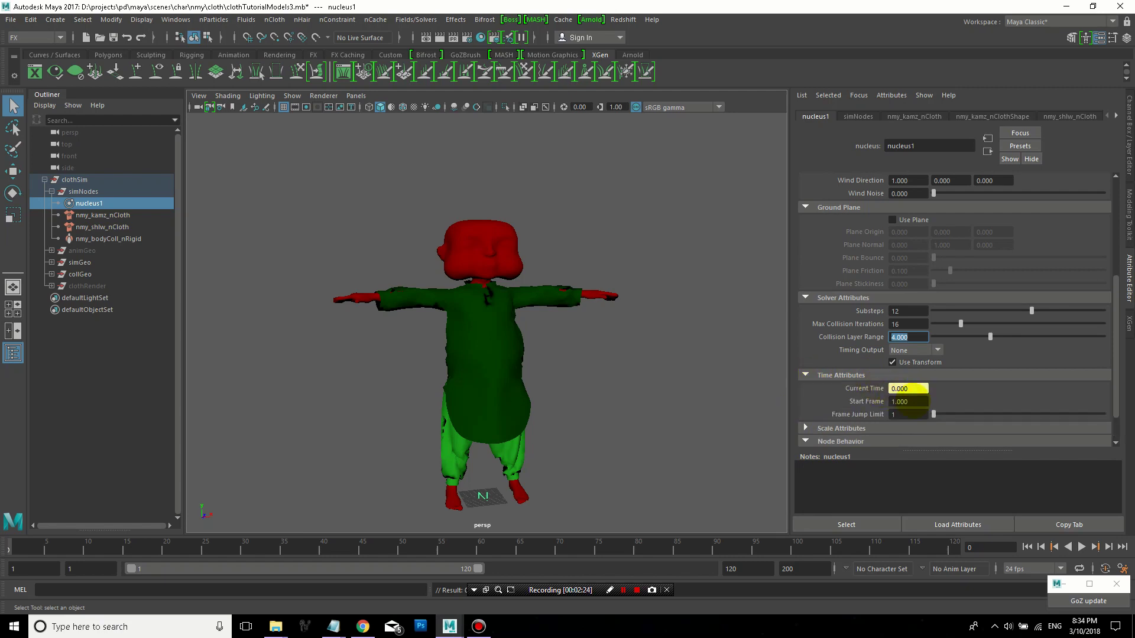
pyautogui.click(805, 429)
pyautogui.scroll(-3, 839, 397)
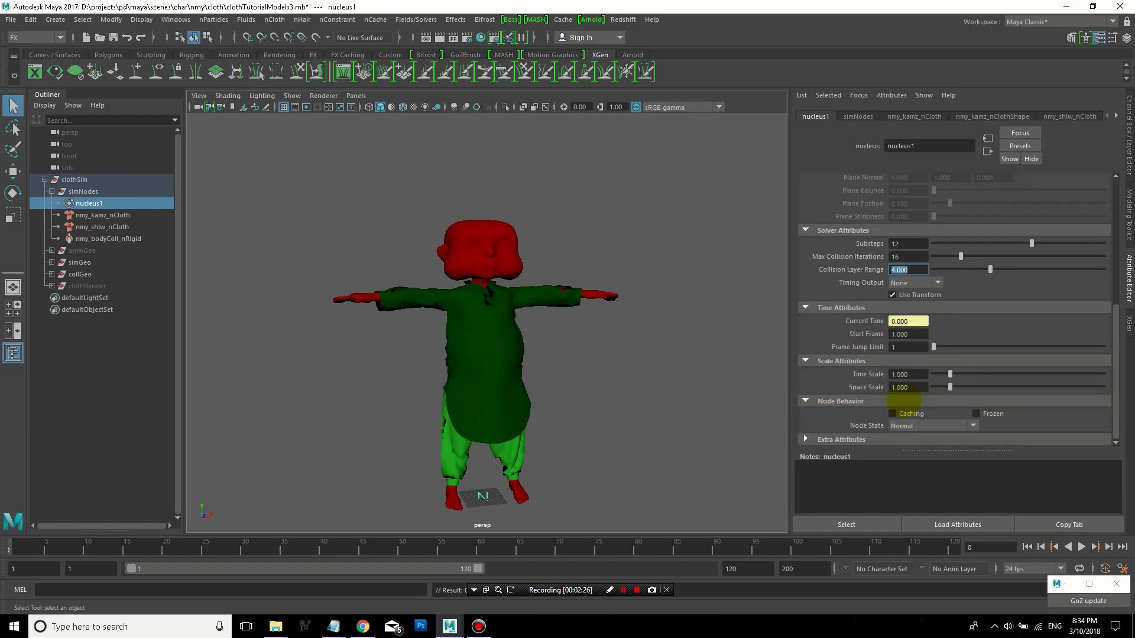
pyautogui.click(908, 387)
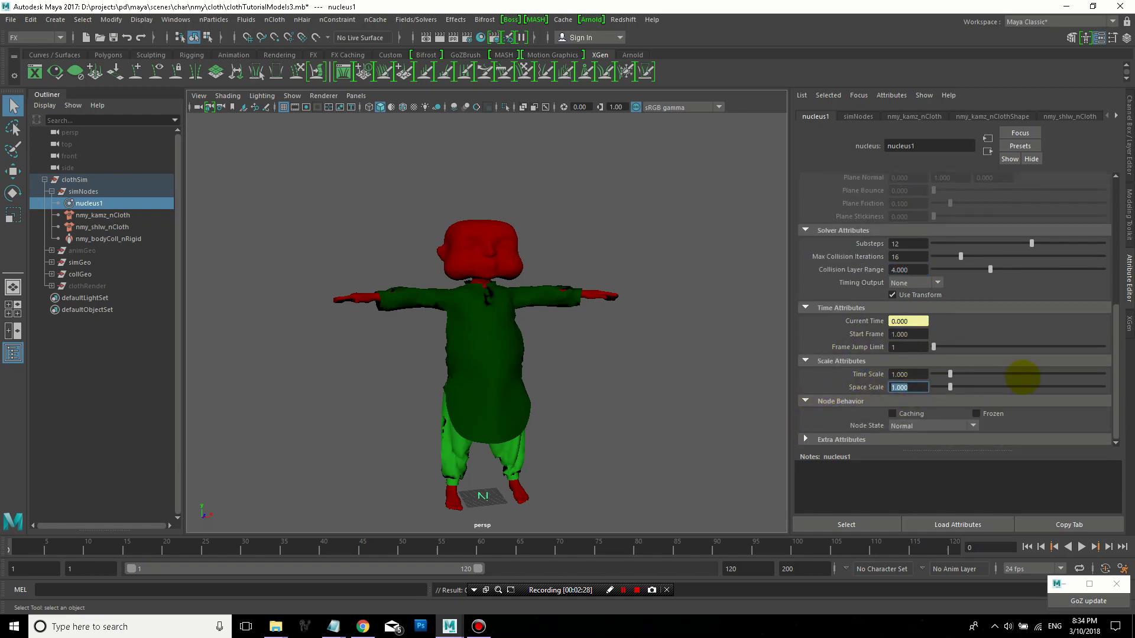
pyautogui.write('.01')
pyautogui.press('Return')
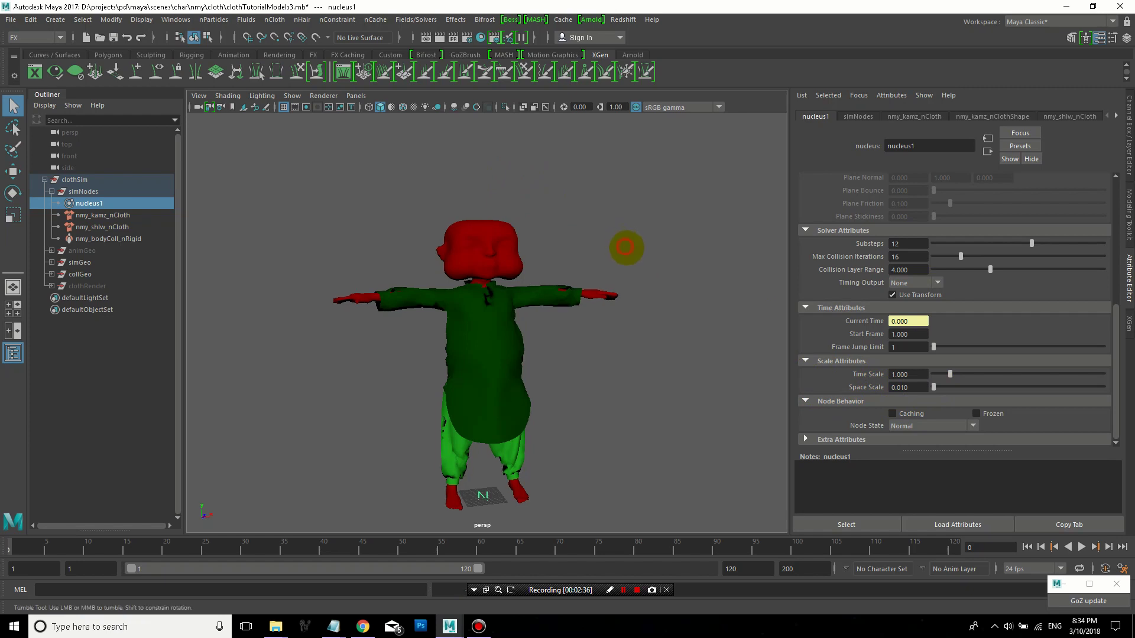
pyautogui.moveTo(625, 245)
pyautogui.keyDown('alt'); pyautogui.mouseDown()
pyautogui.moveTo(684, 244)
pyautogui.moveTo(649, 246)
pyautogui.mouseUp(); pyautogui.keyUp('alt')
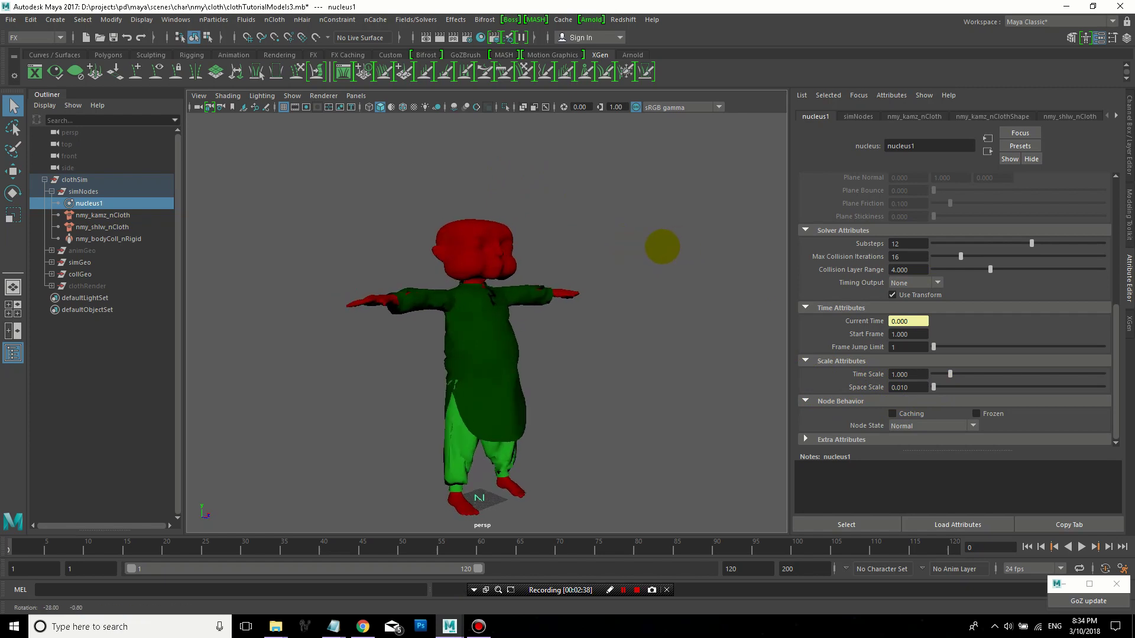
pyautogui.scroll(5, 844, 268)
pyautogui.scroll(2, 844, 269)
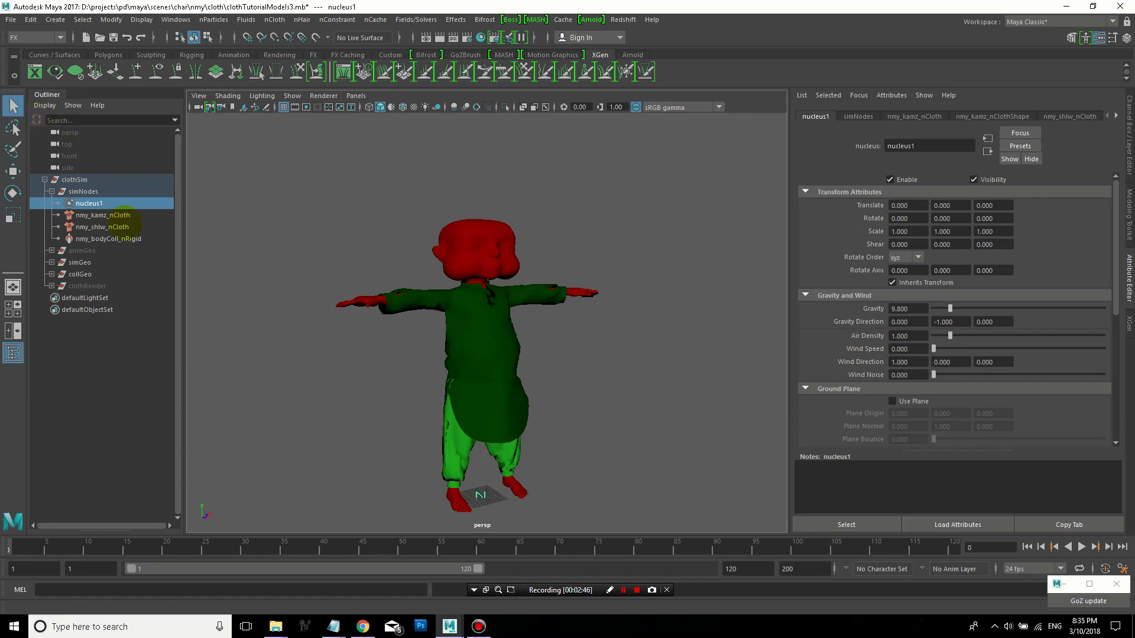
# Apply the tshirt nCloth preset to both nmy_kamz_nCloth and nmy_shlw_nCloth
pyautogui.click(123, 215)
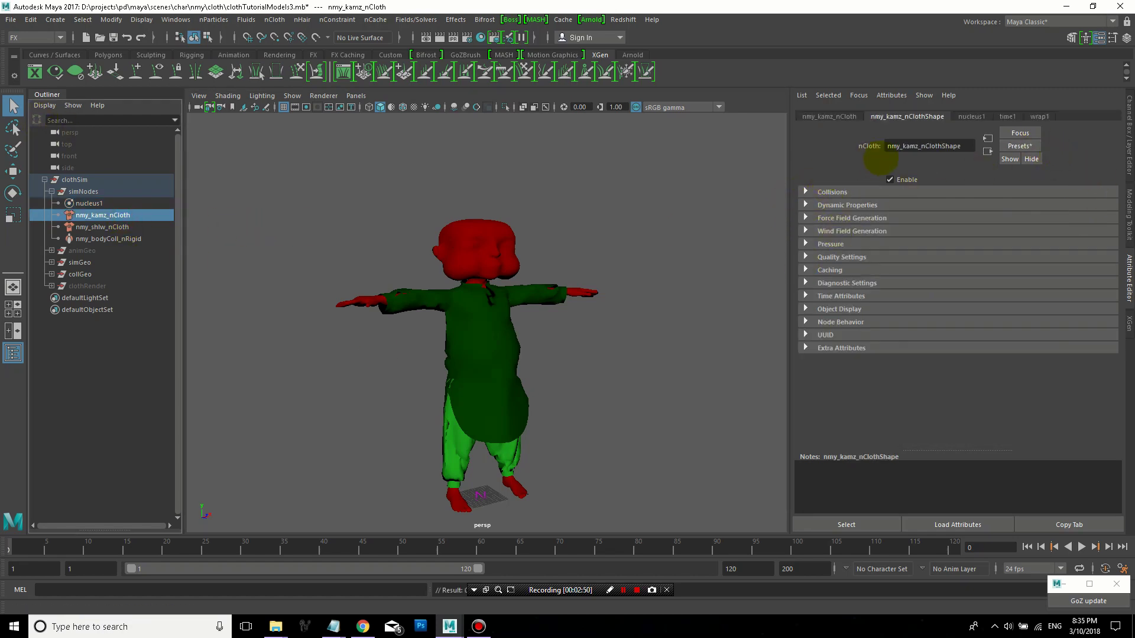
pyautogui.click(1011, 146)
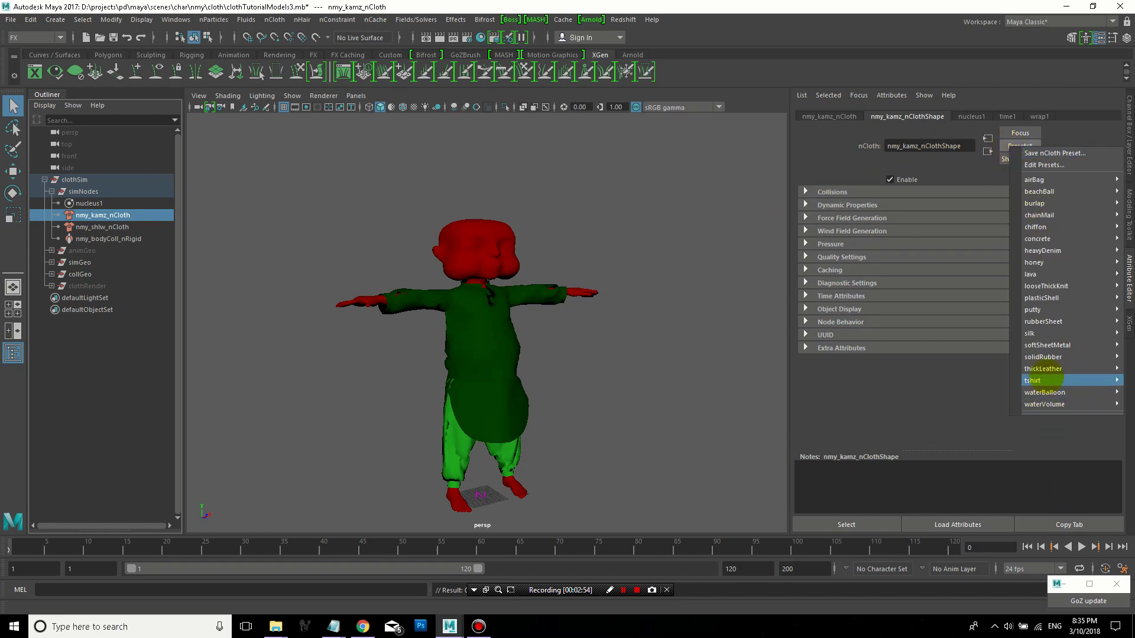
pyautogui.moveTo(1064, 381)
pyautogui.click(967, 379)
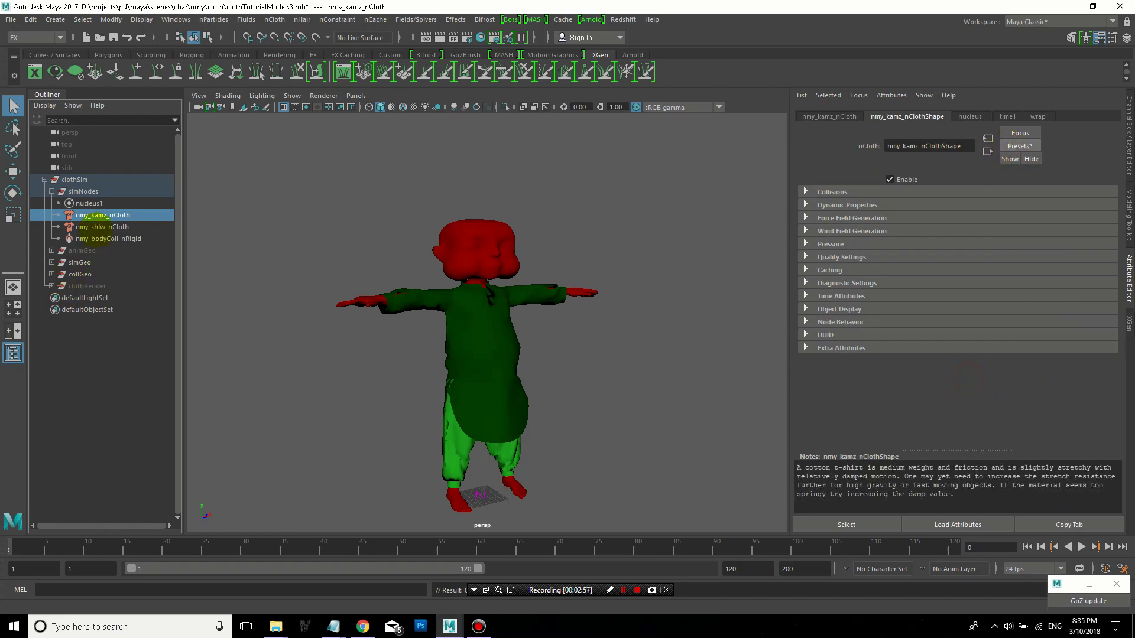
pyautogui.keyDown('shift'); pyautogui.click(102, 227); pyautogui.keyUp('shift')
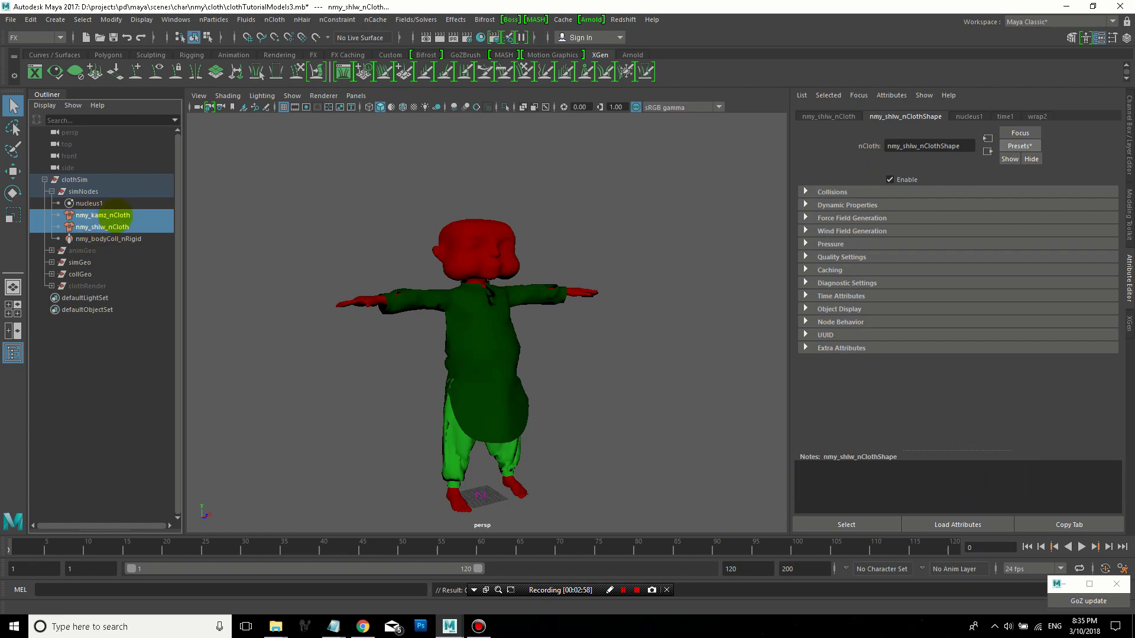
pyautogui.click(1020, 146)
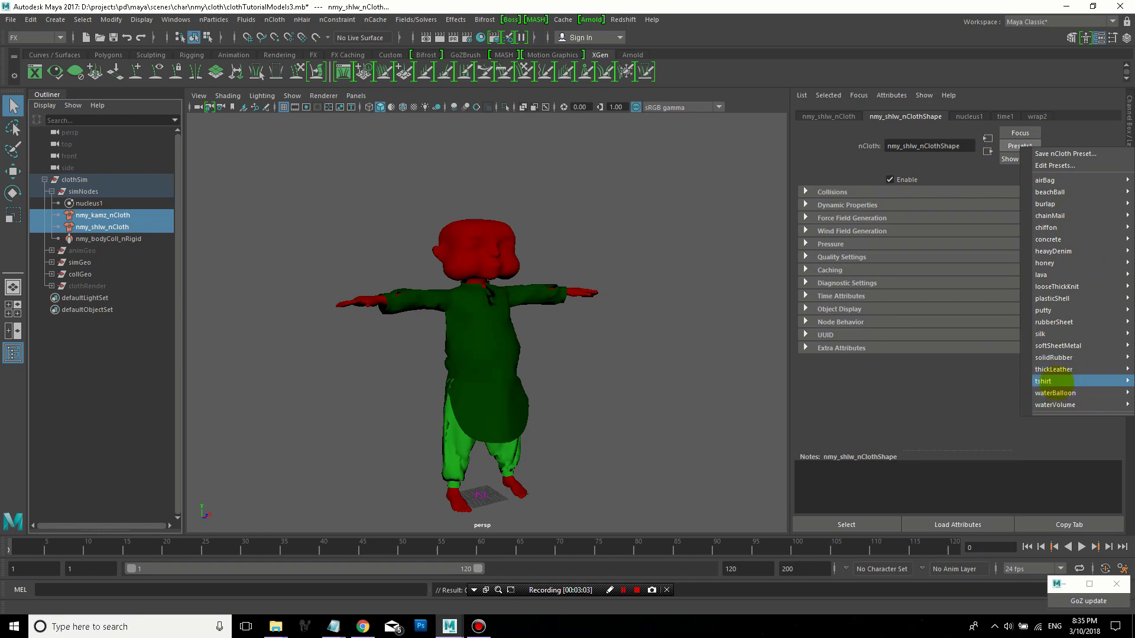
pyautogui.moveTo(1073, 382)
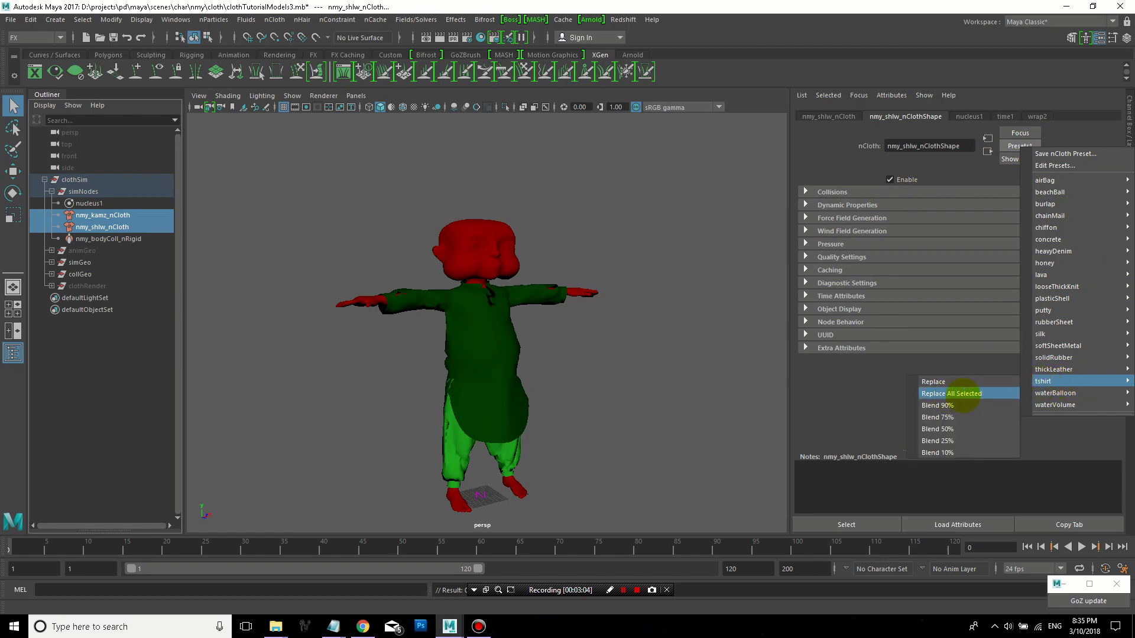
pyautogui.click(965, 394)
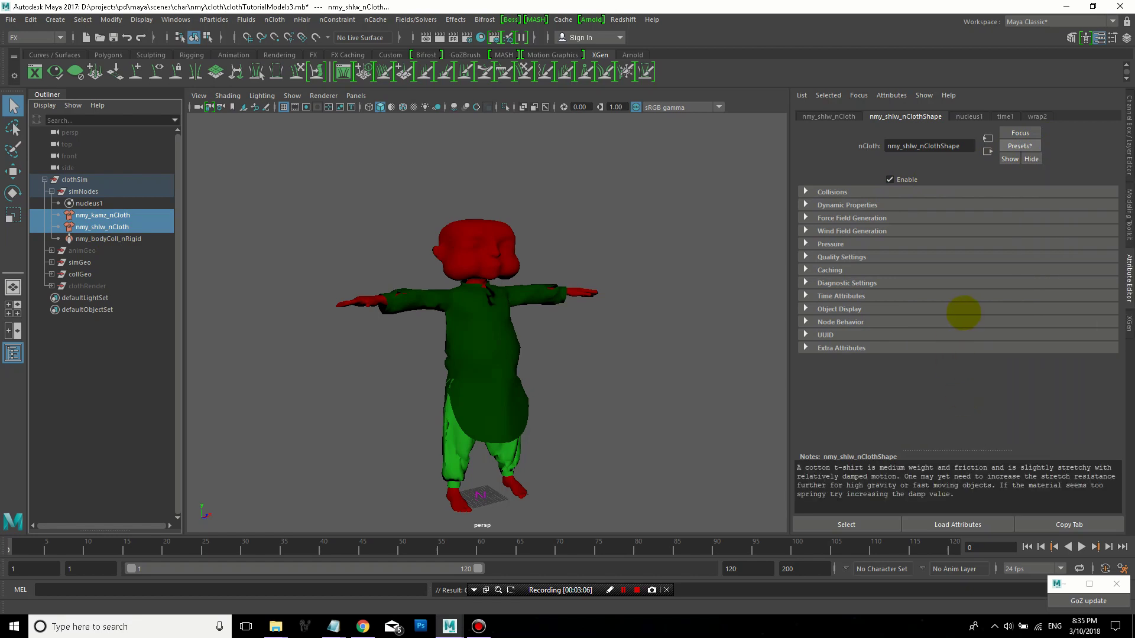
pyautogui.click(102, 216)
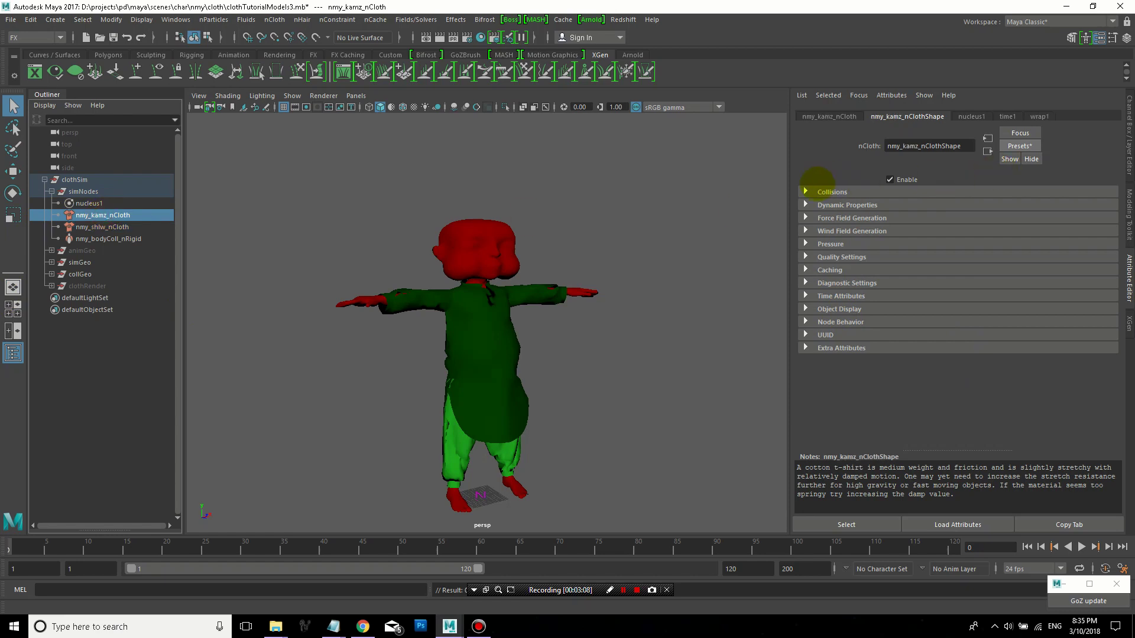
# Set the kameez nCloth's collision Thickness to 0.1
pyautogui.click(806, 191)
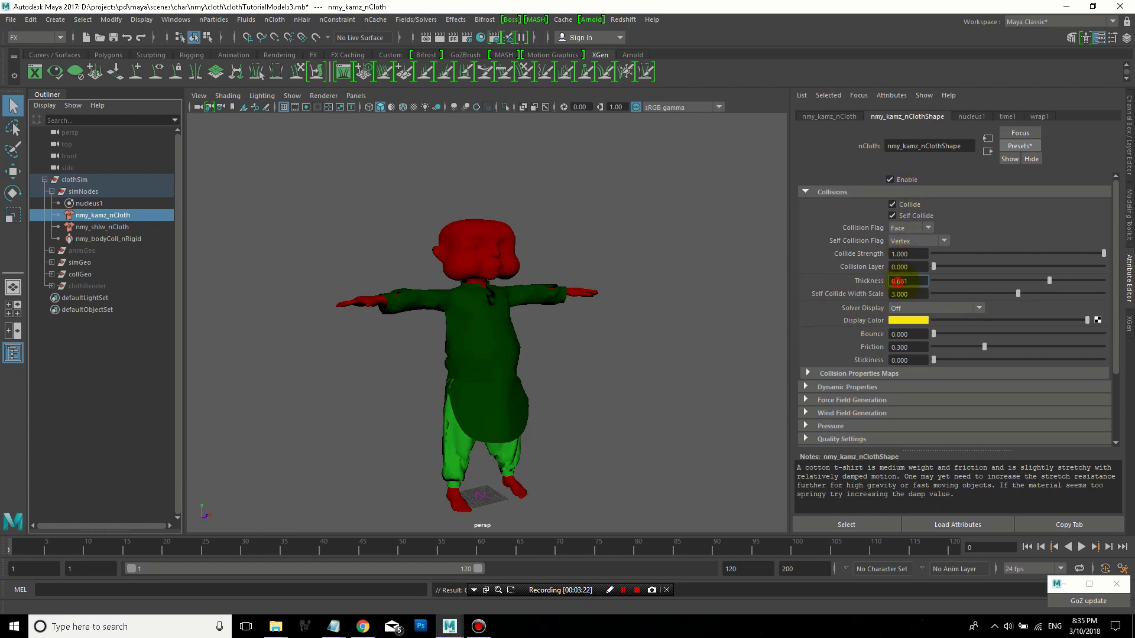
pyautogui.write('1')
pyautogui.press('Tab')
# Lower the kameez nCloth's Damp from 0.8 to 0.1 under Dynamic Properties
pyautogui.click(806, 388)
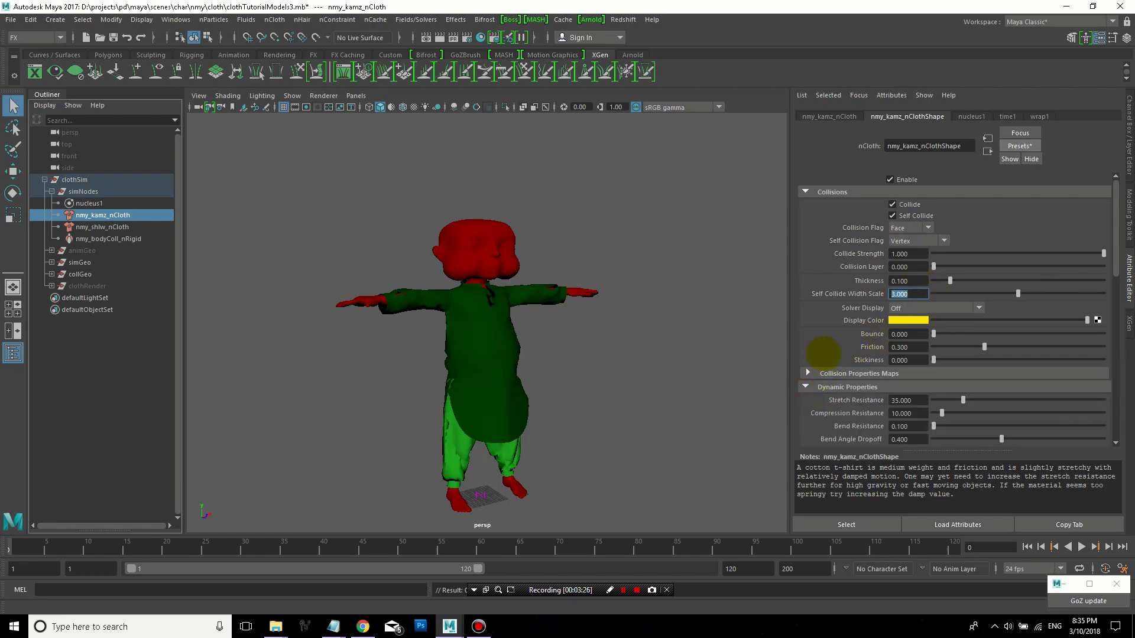
pyautogui.scroll(-3, 823, 354)
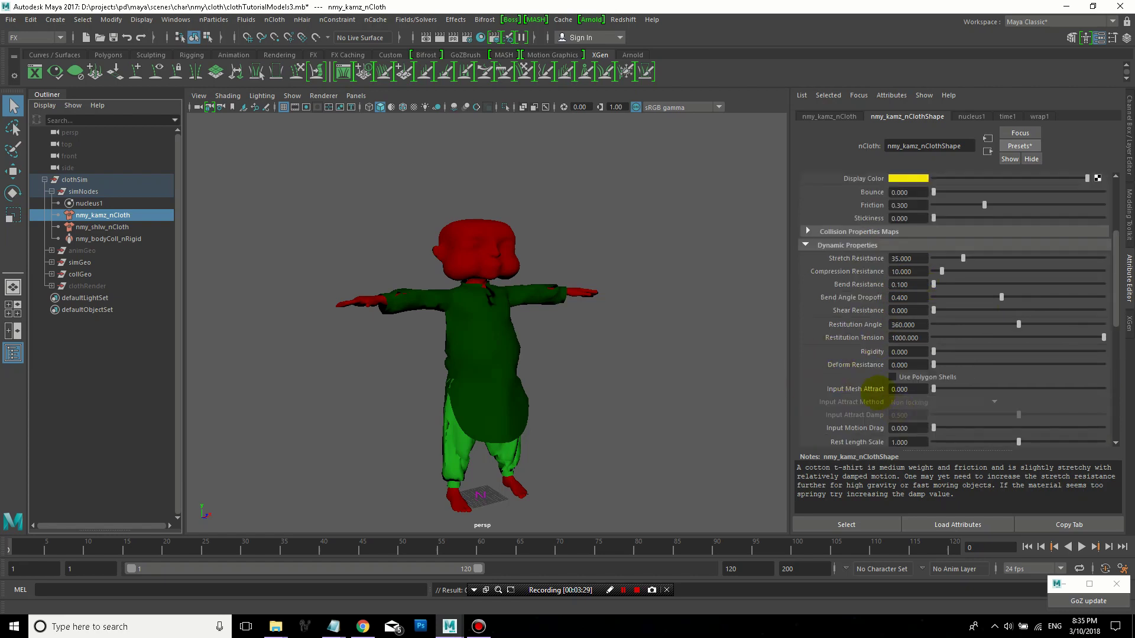
pyautogui.scroll(-1, 876, 388)
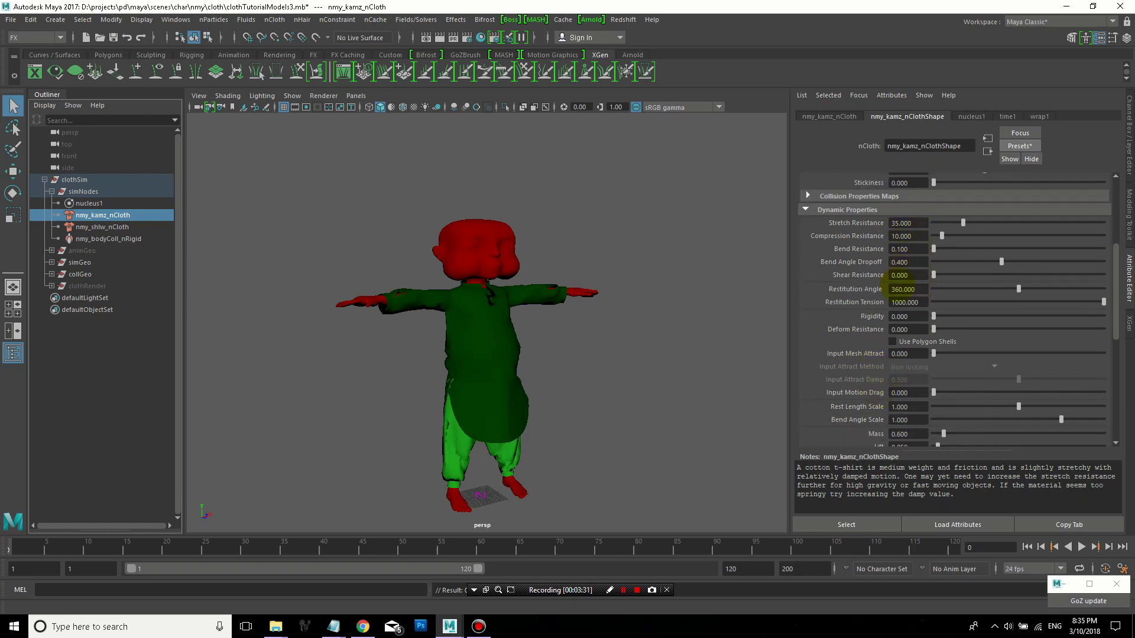
pyautogui.scroll(-2, 897, 395)
pyautogui.scroll(-2, 904, 384)
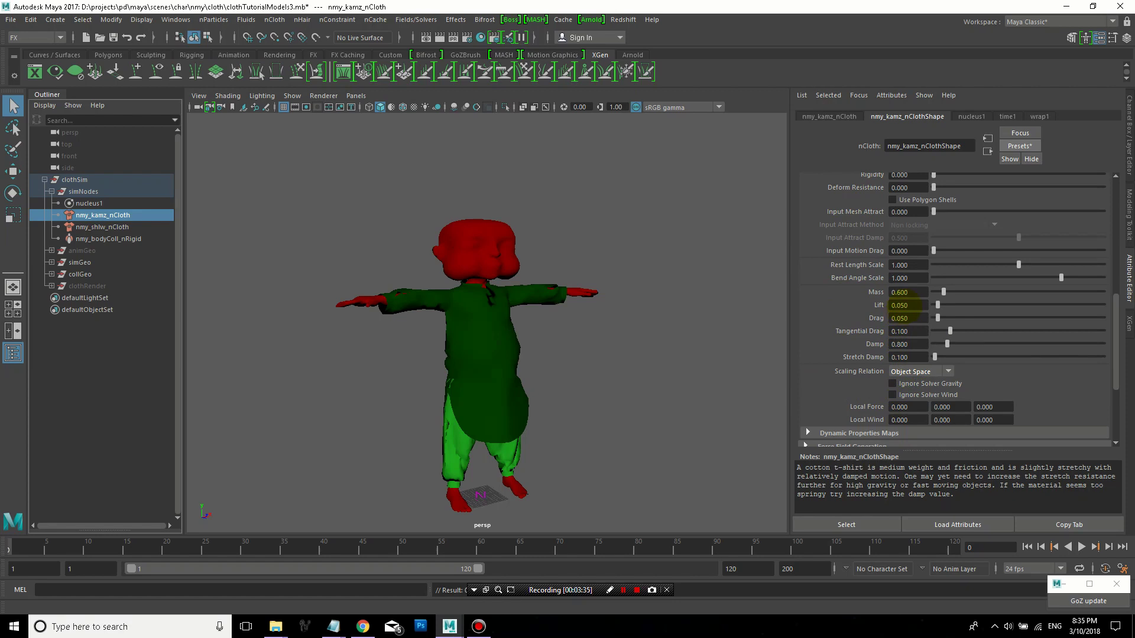
pyautogui.doubleClick(902, 344)
pyautogui.press('Tab')
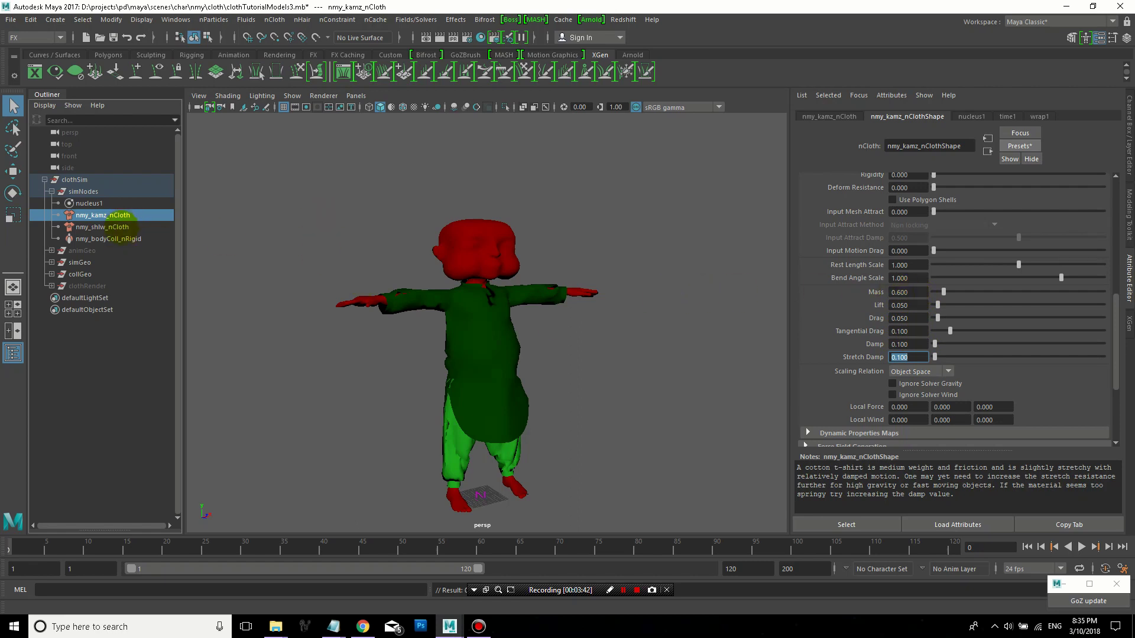
pyautogui.click(127, 226)
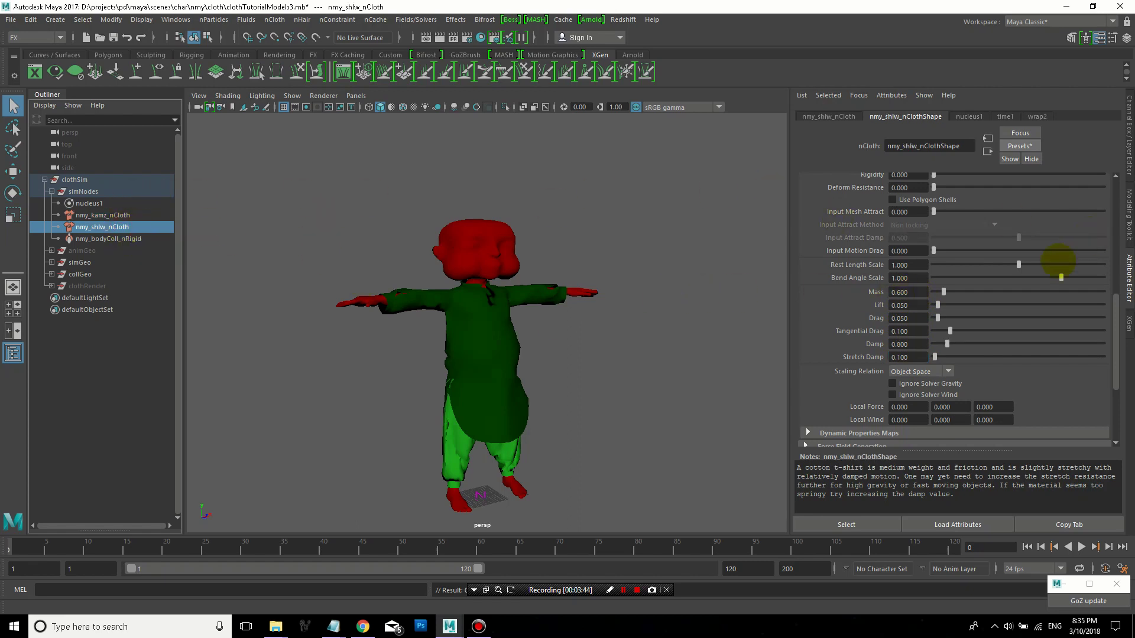
# Set the shalwar nCloth's collision Thickness to 0.1
pyautogui.scroll(-1, 1018, 278)
pyautogui.scroll(-1, 978, 304)
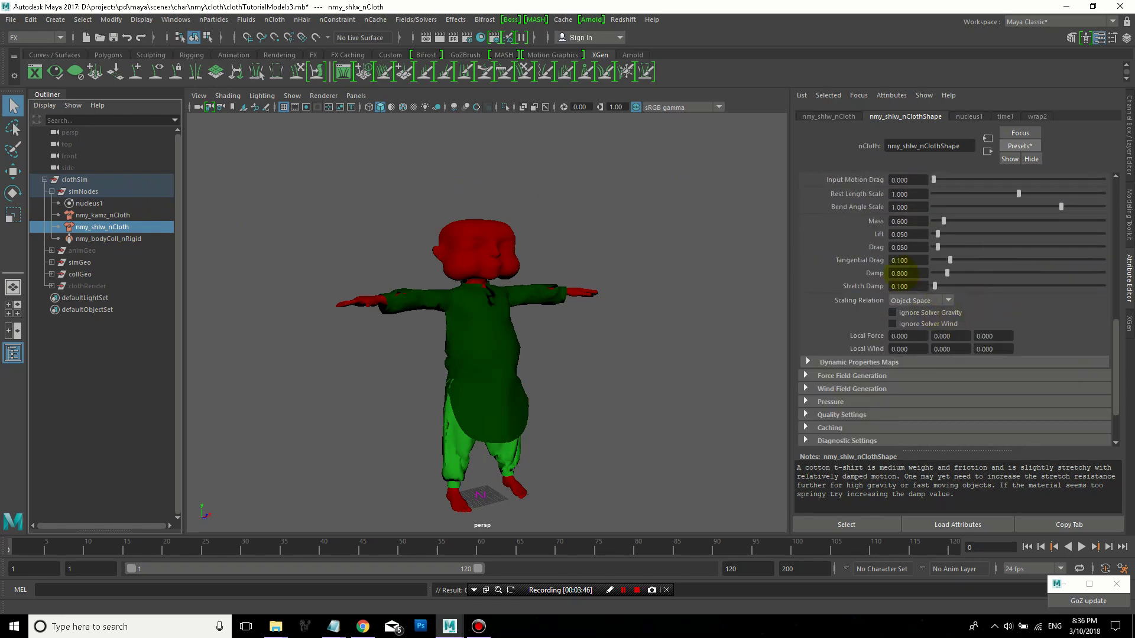
pyautogui.scroll(1, 970, 263)
pyautogui.scroll(2, 970, 263)
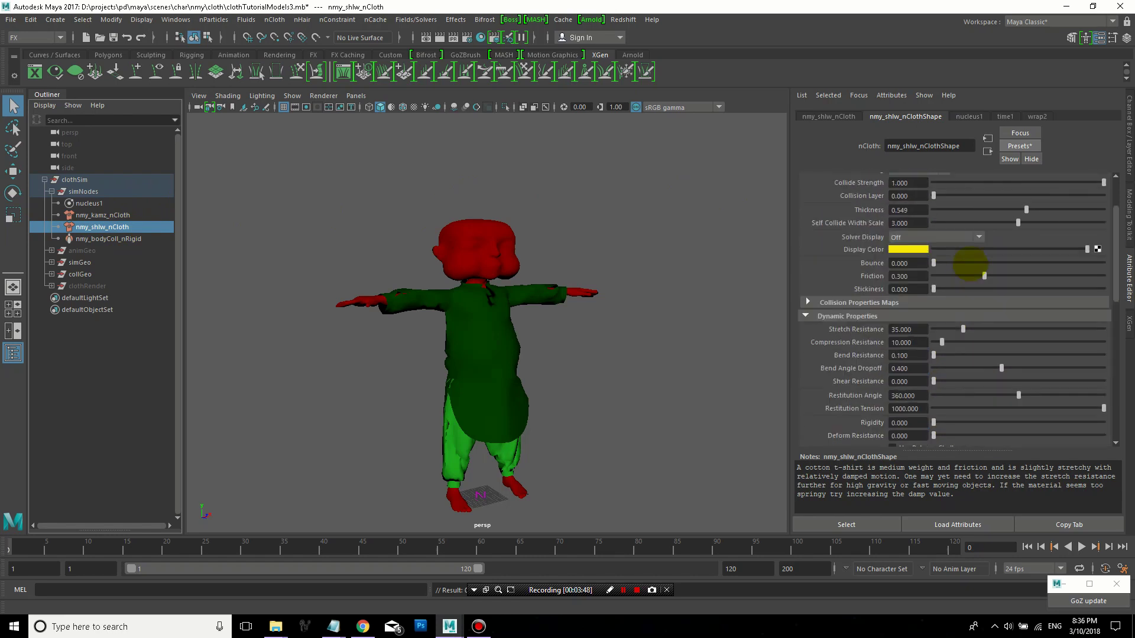
pyautogui.scroll(1, 970, 264)
pyautogui.scroll(1, 946, 264)
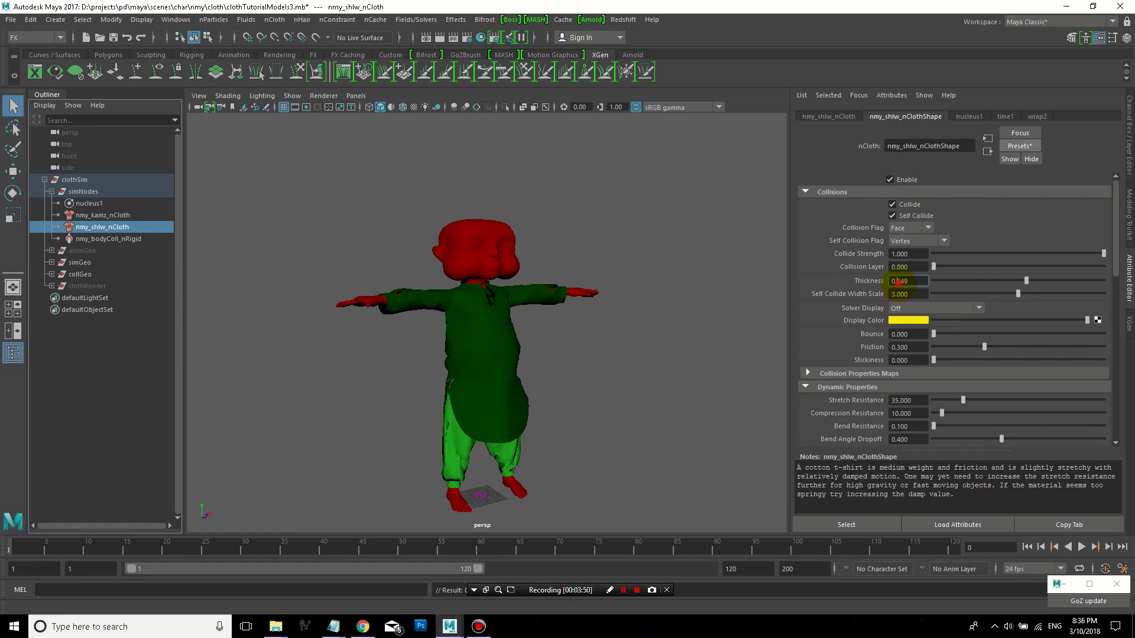
pyautogui.write('0.1')
pyautogui.press('Tab')
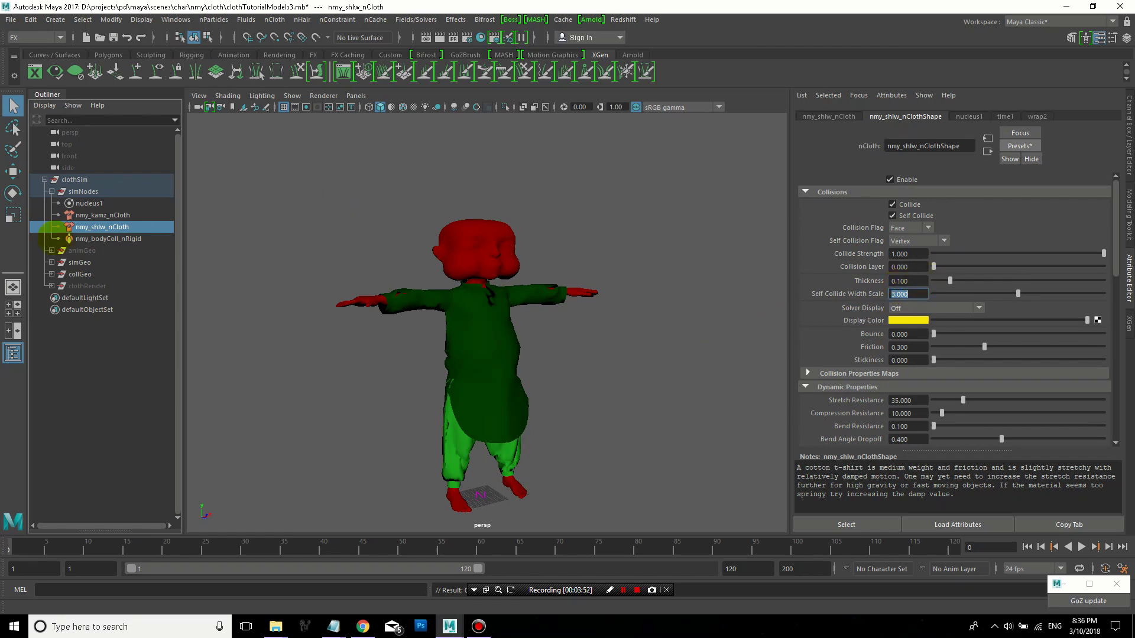
# Set nmy_bodyColl_nRigid's Thickness to 0.1, then hide the Attribute Editor and deselect
pyautogui.click(112, 240)
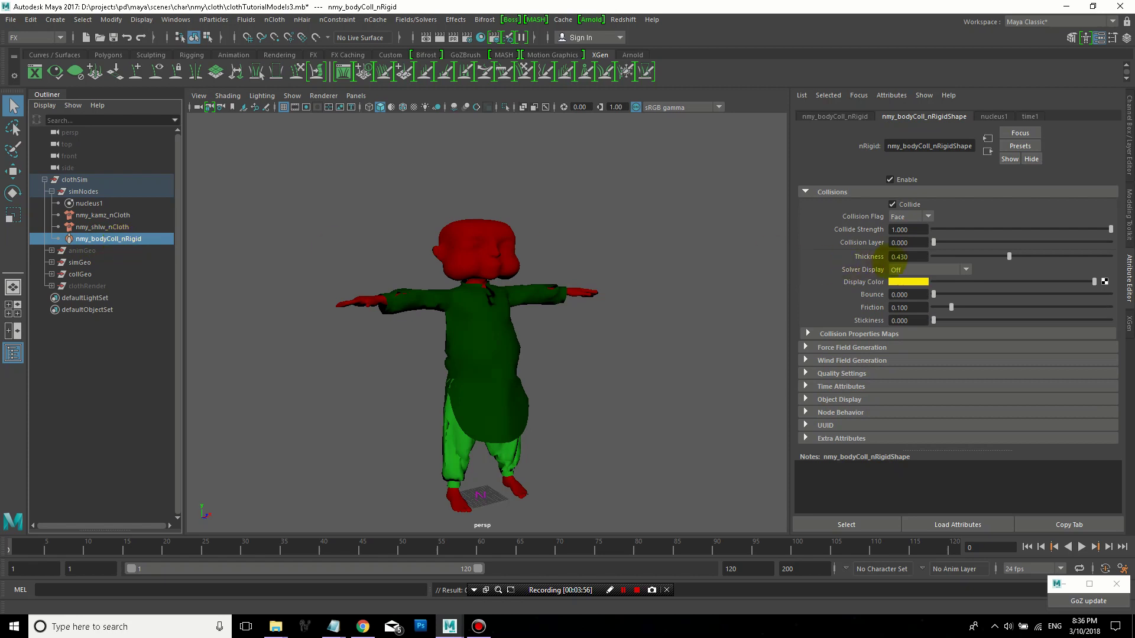
pyautogui.doubleClick(907, 257)
pyautogui.write('0.1')
pyautogui.press('Return')
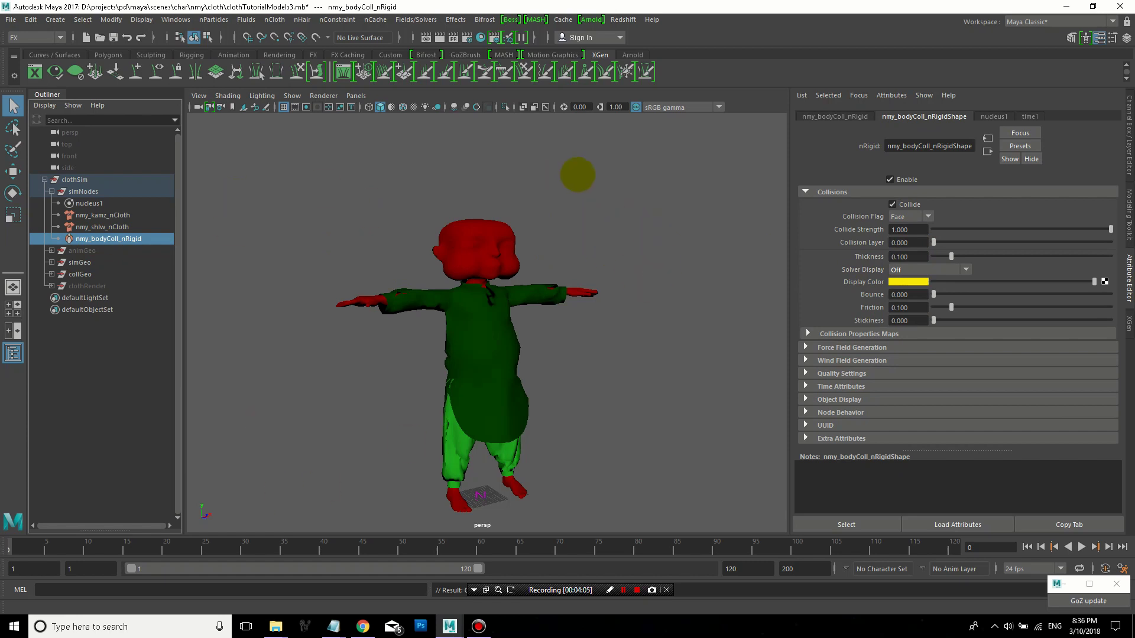
pyautogui.hotkey('ctrl', 'a')
pyautogui.click(590, 177)
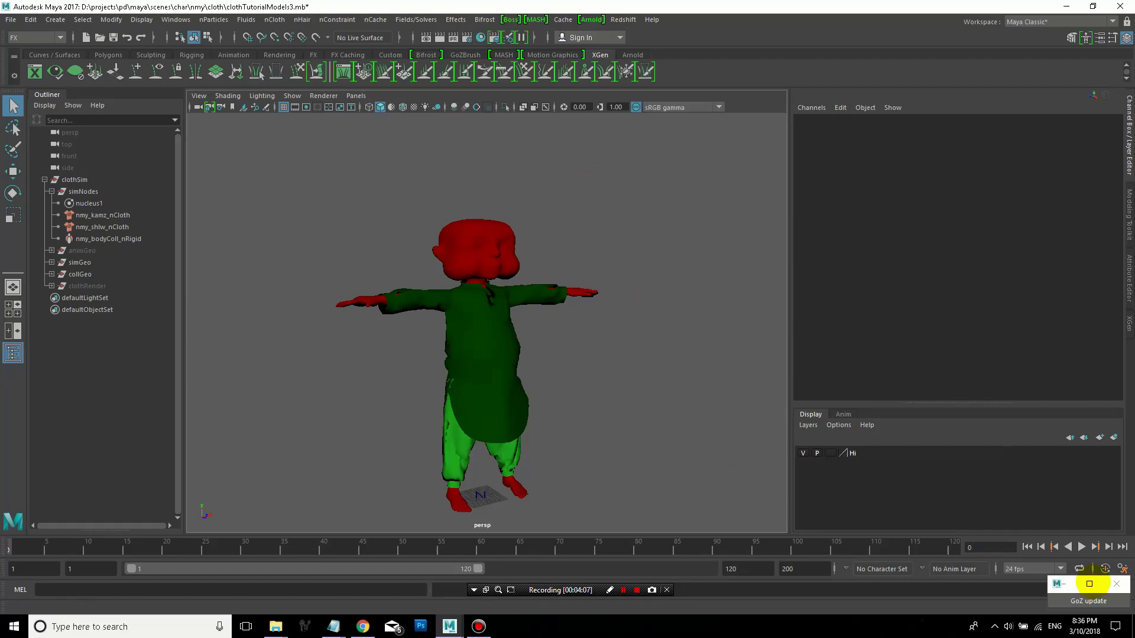
# Play the simulation twice, stopping at frames 35 and 25, rewinding to frame 1 each time
pyautogui.click(1082, 547)
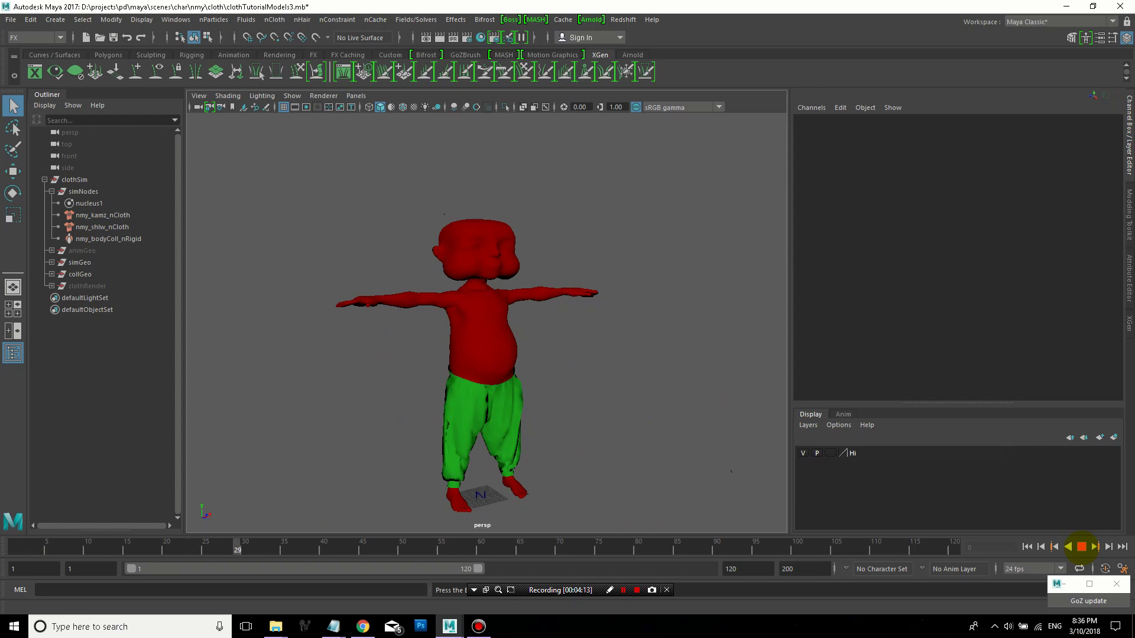
pyautogui.click(1082, 547)
pyautogui.click(1028, 547)
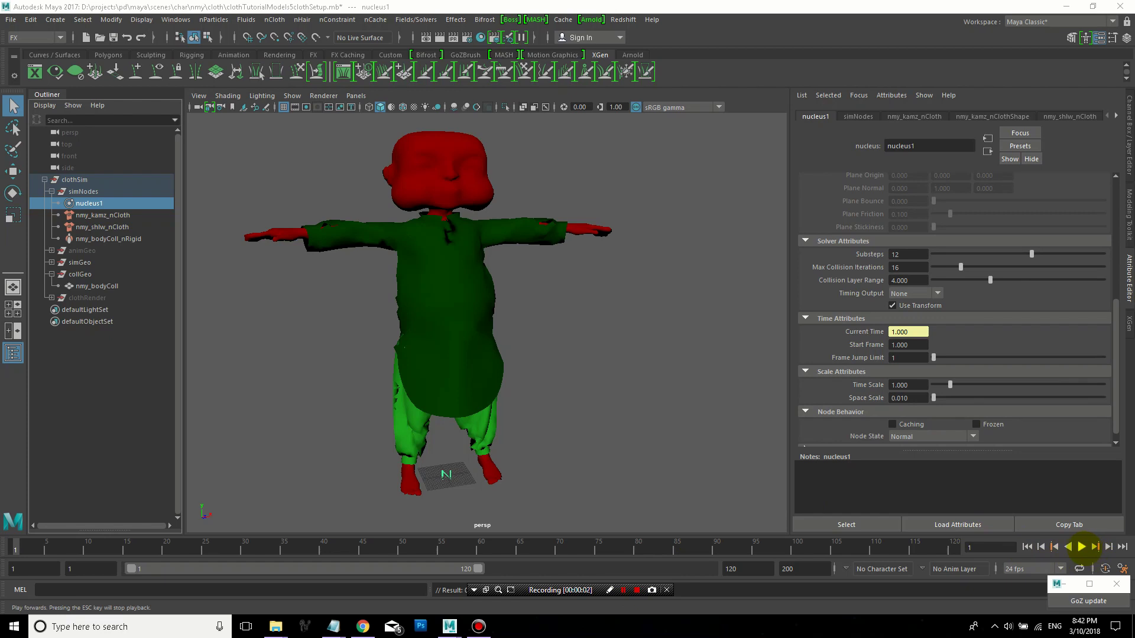
pyautogui.click(1082, 547)
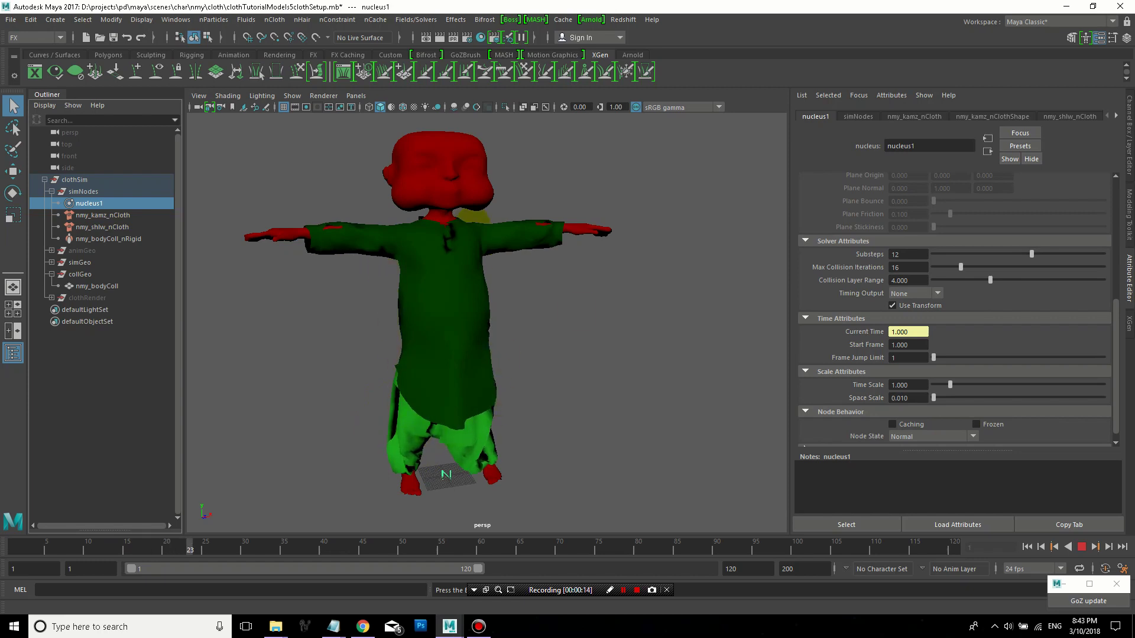
pyautogui.click(1082, 547)
pyautogui.click(1027, 546)
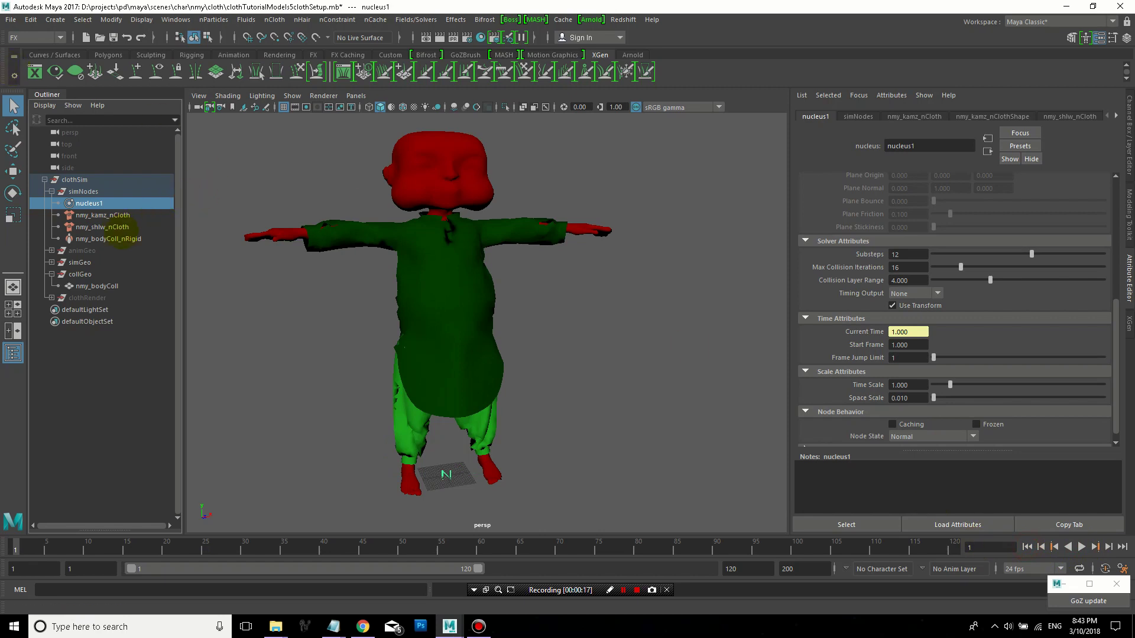
pyautogui.click(118, 216)
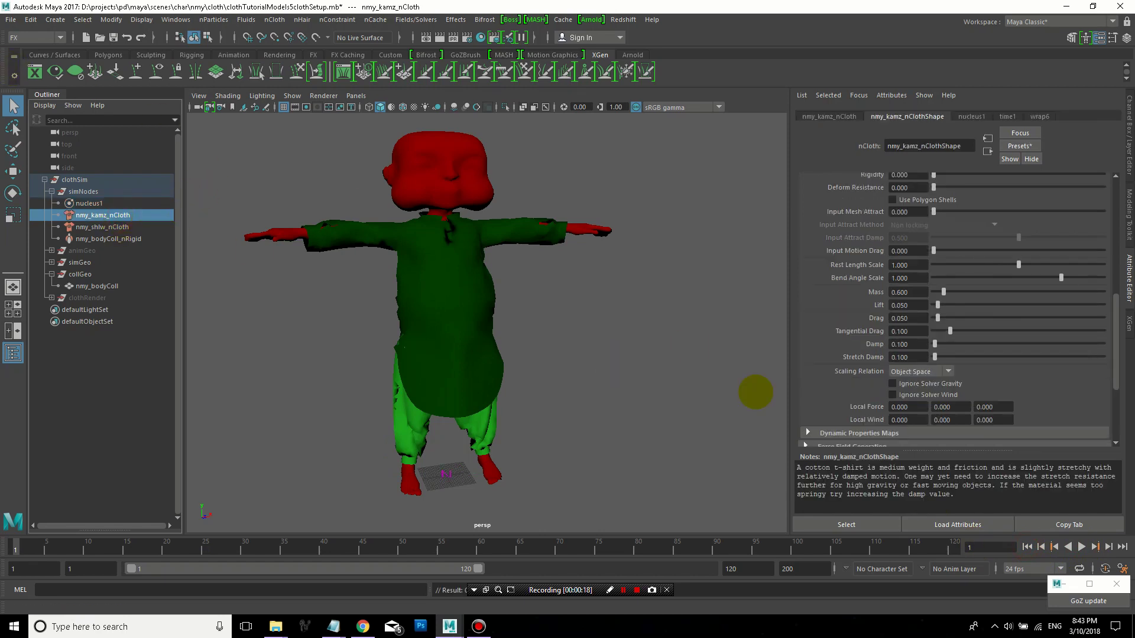
# Set the kameez nCloth's Stretch and Compression Resistance to 200
pyautogui.scroll(3, 983, 296)
pyautogui.scroll(3, 981, 283)
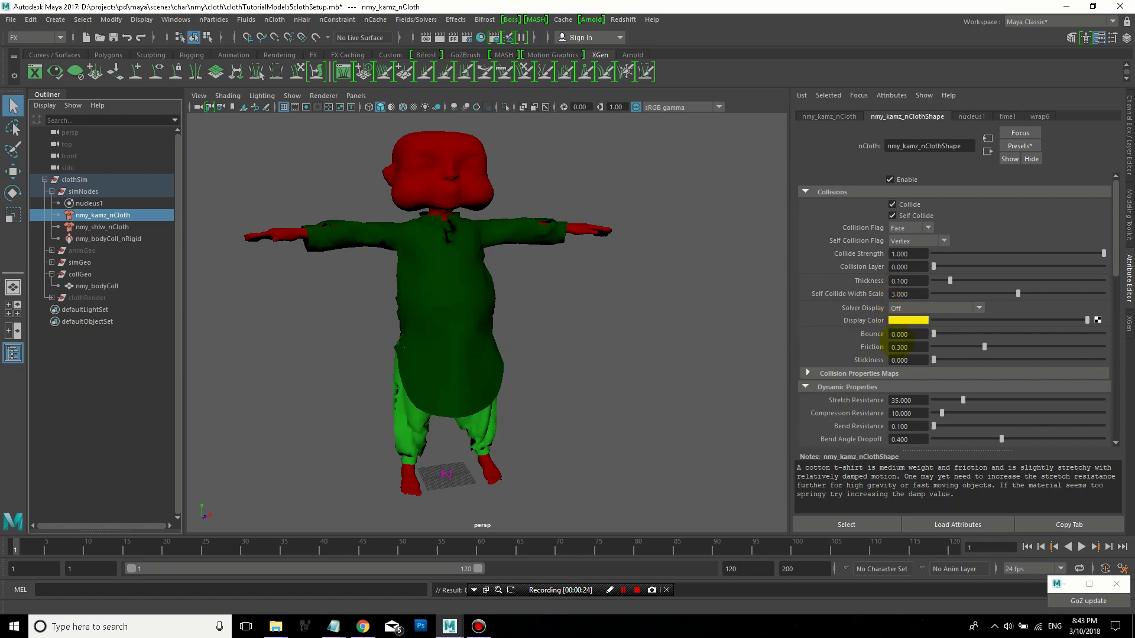
pyautogui.scroll(-1, 899, 324)
pyautogui.click(916, 367)
pyautogui.write('200')
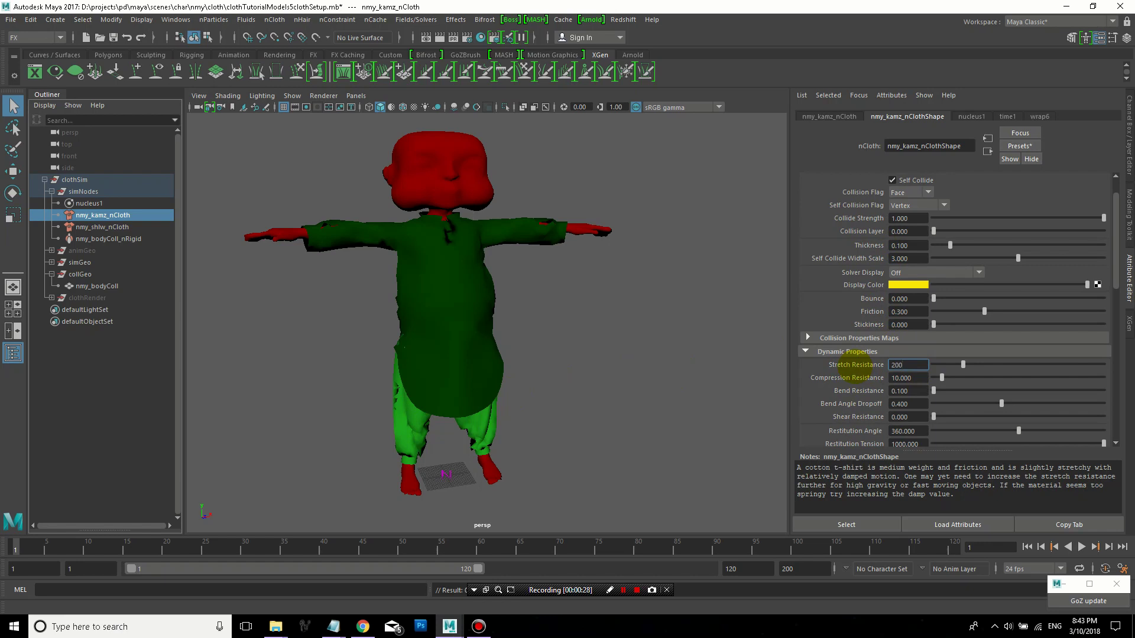
pyautogui.press('Tab')
pyautogui.write('0')
pyautogui.press('Tab')
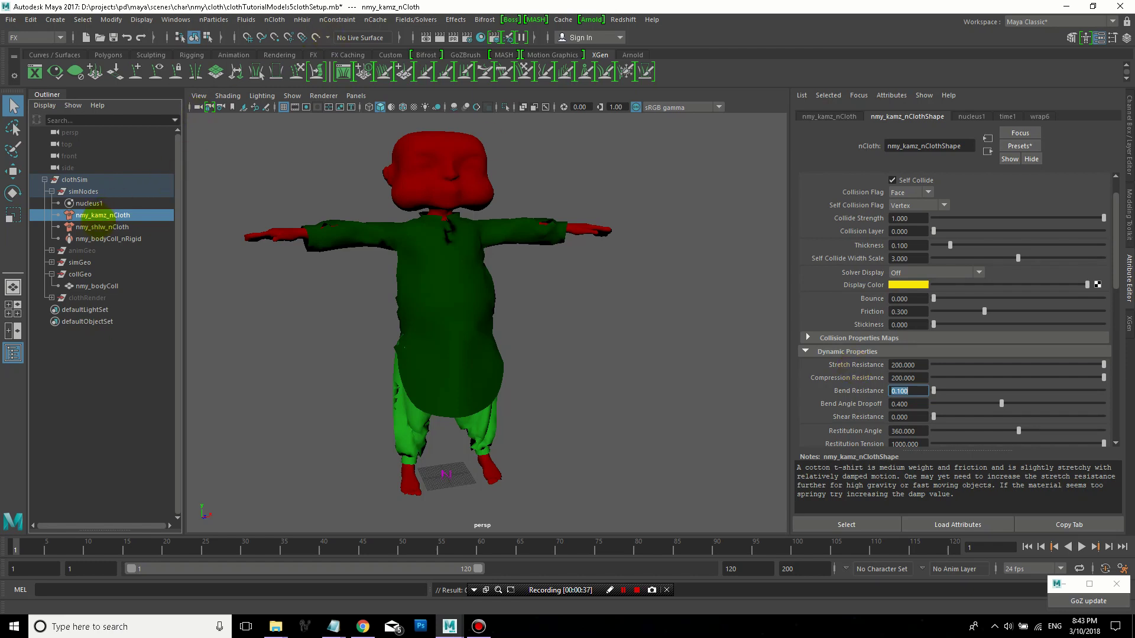
# Set the shalwar nCloth's Stretch and Compression Resistance to 200 and Self Collision Flag to VertexFace
pyautogui.click(102, 227)
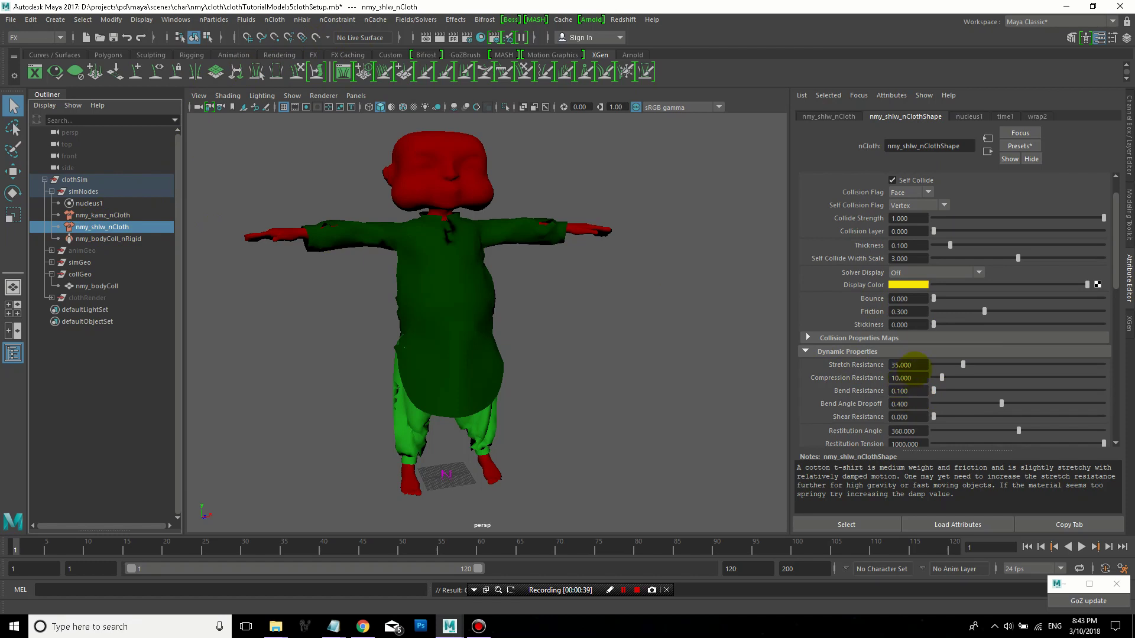
pyautogui.click(910, 365)
pyautogui.press('Tab')
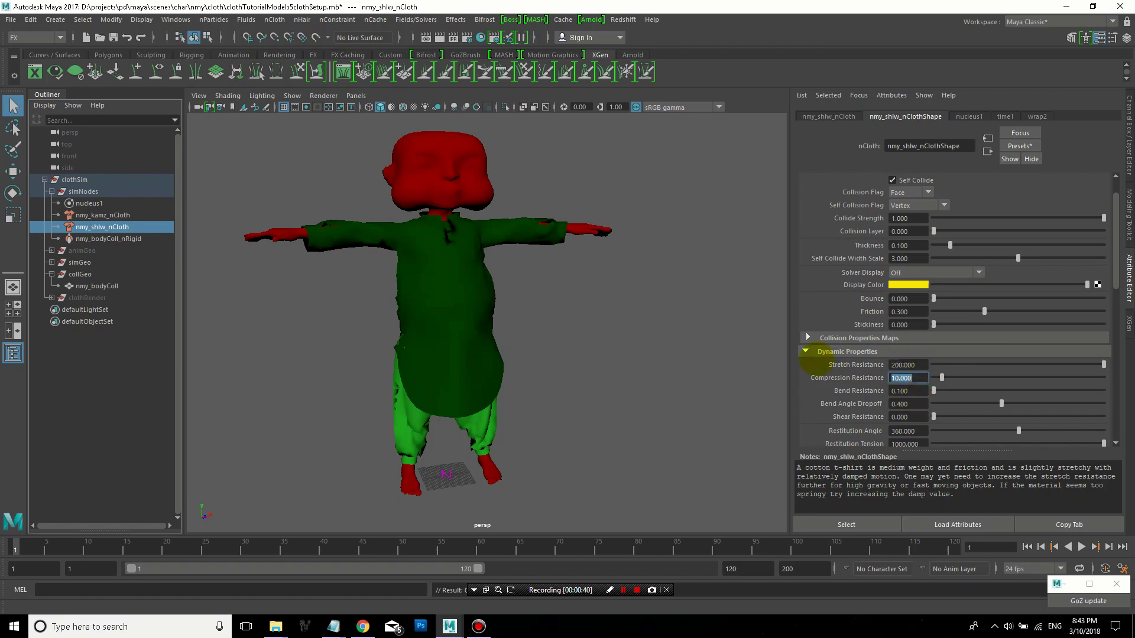
pyautogui.write('200')
pyautogui.press('Tab')
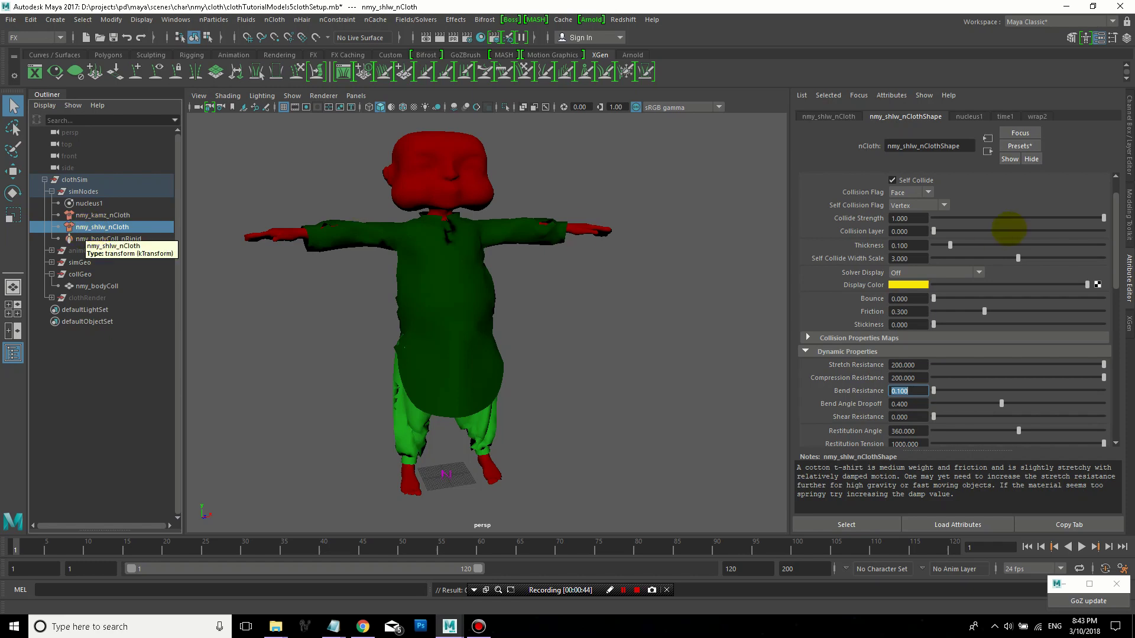
pyautogui.scroll(1, 1034, 230)
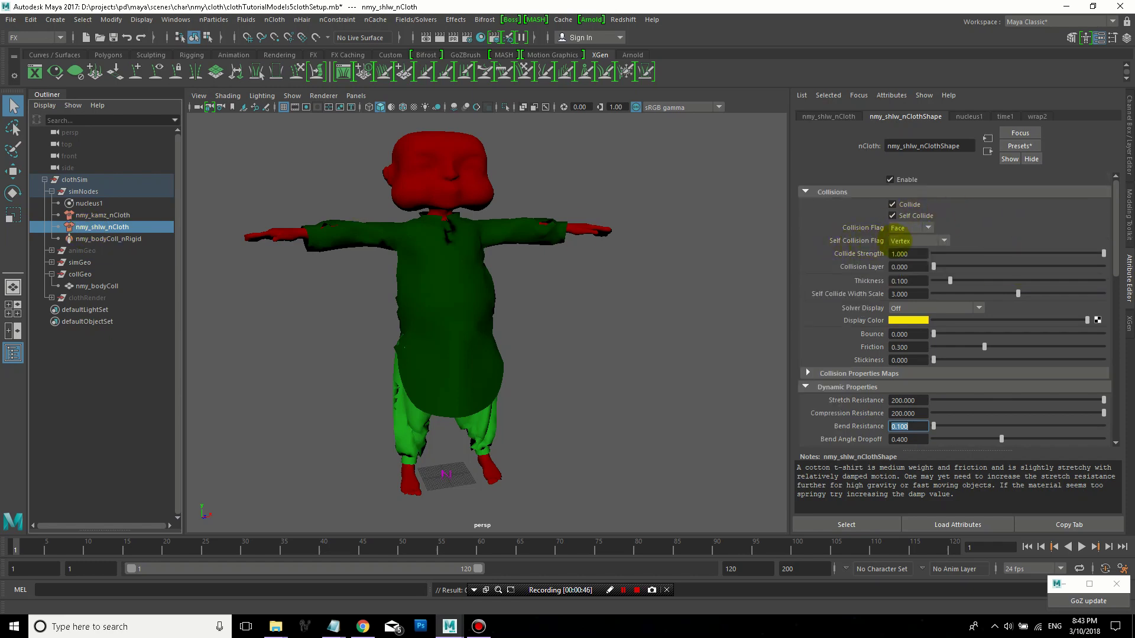
pyautogui.click(941, 240)
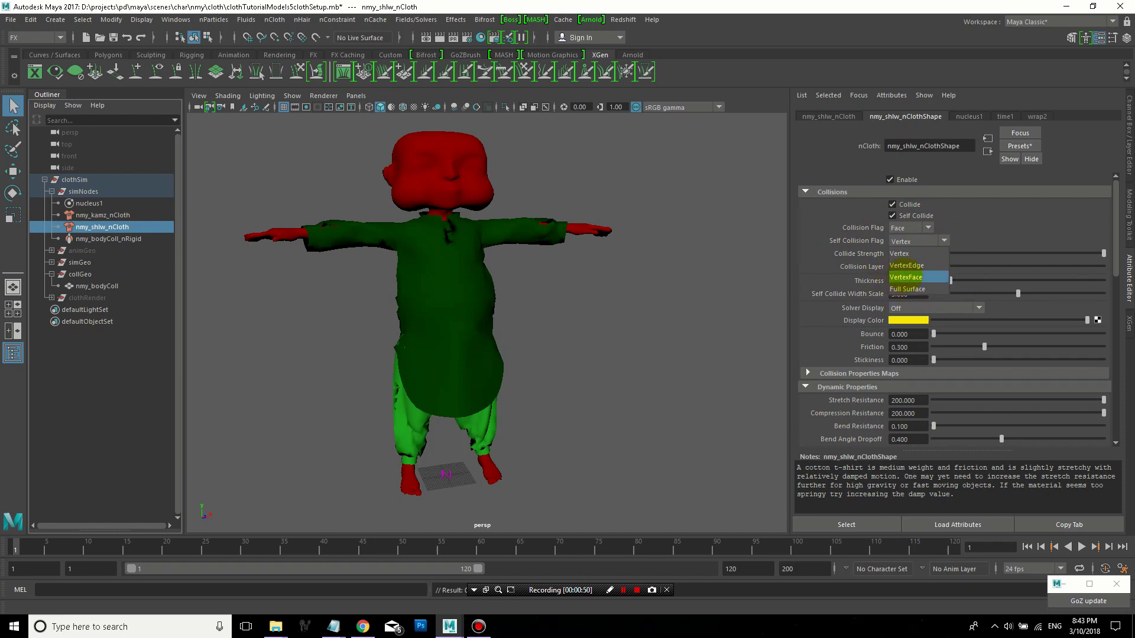
pyautogui.click(927, 275)
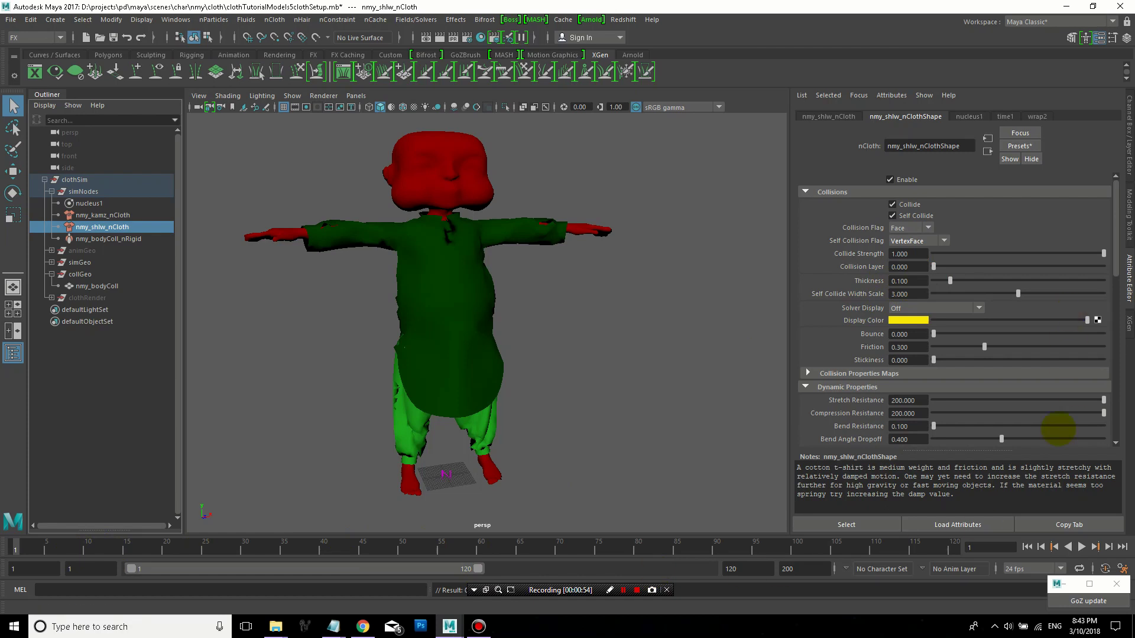
# Replay the simulation from frame 1 to frame 32 and view the character from behind
pyautogui.click(1028, 547)
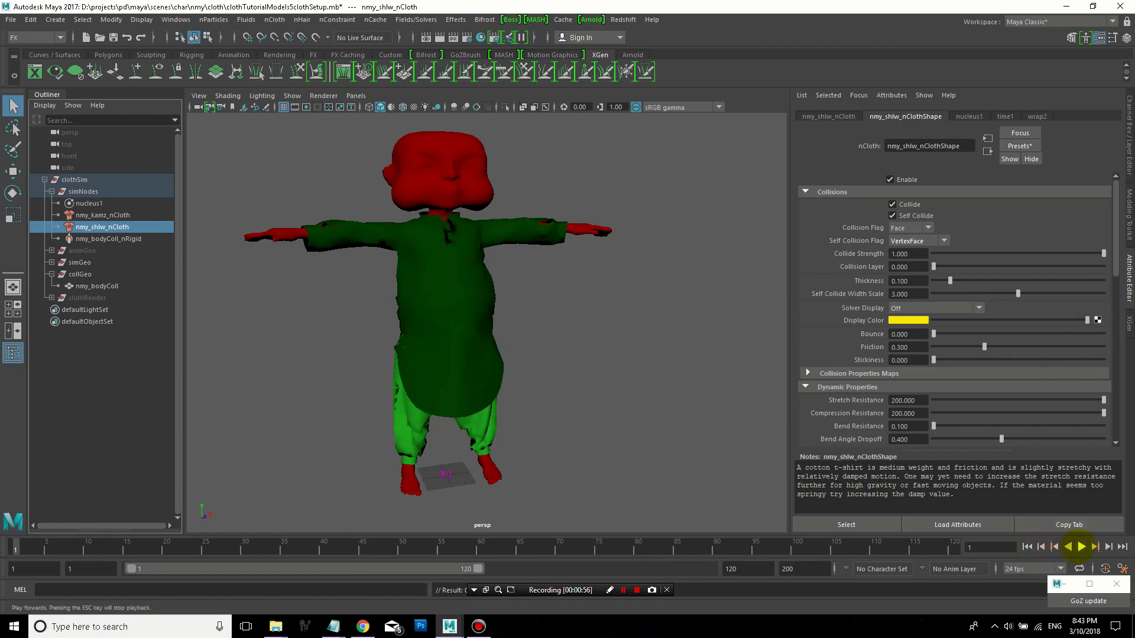
pyautogui.click(1081, 547)
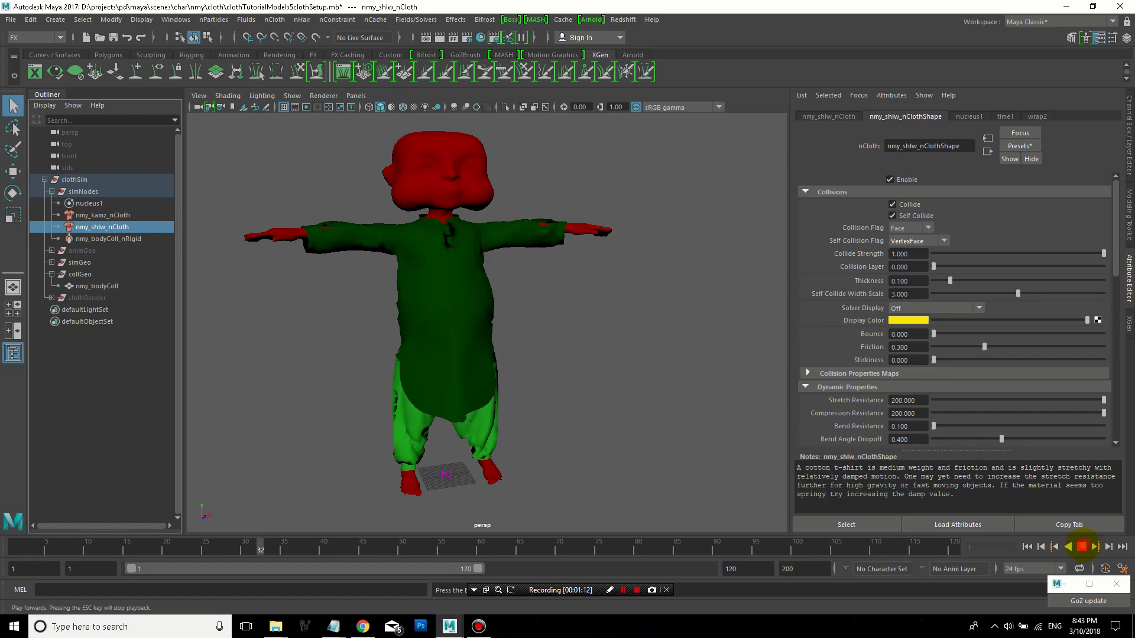
pyautogui.click(1082, 546)
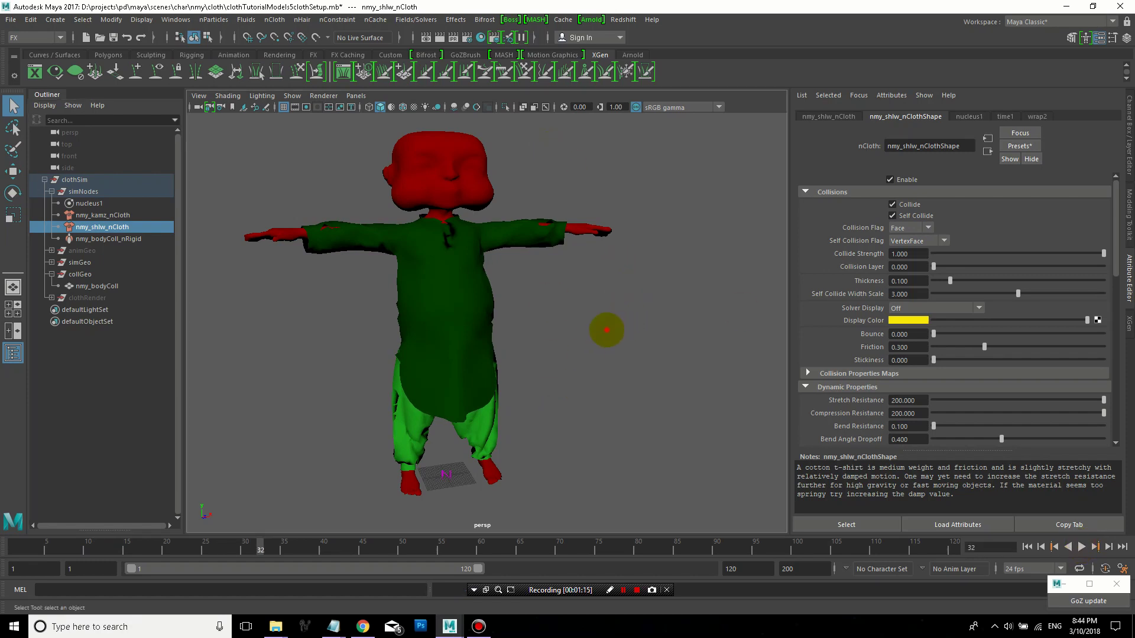
pyautogui.moveTo(605, 329)
pyautogui.keyDown('alt'); pyautogui.mouseDown()
pyautogui.moveTo(386, 333)
pyautogui.moveTo(654, 320)
pyautogui.mouseUp(); pyautogui.keyUp('alt')
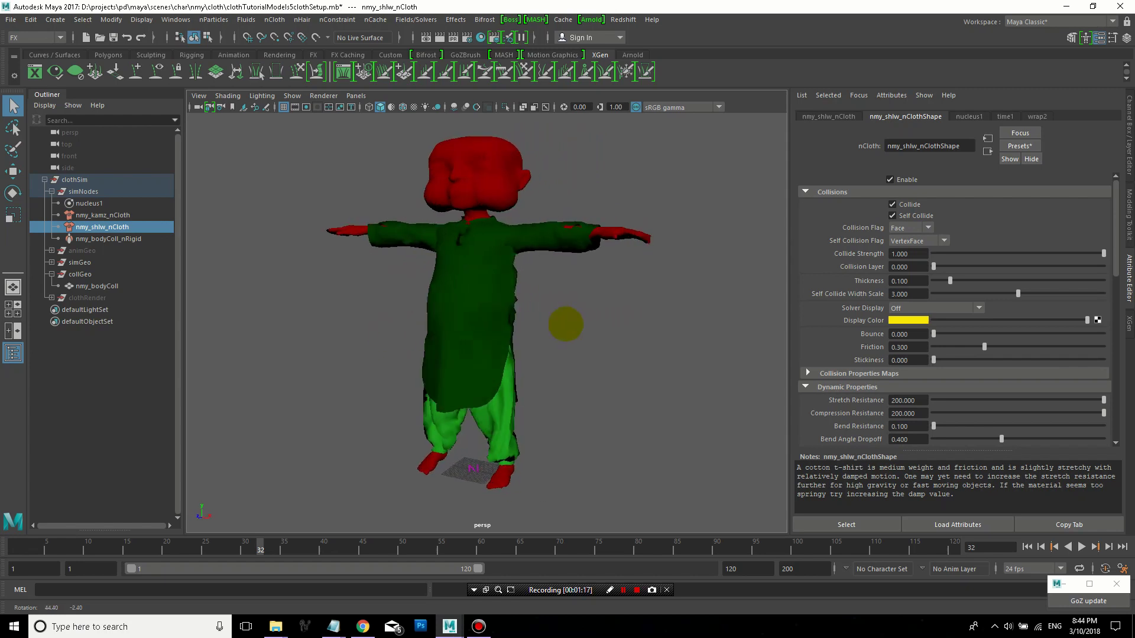
# Show nucleus1's gravity, wind and solver settings and rewind to frame 1
pyautogui.click(88, 203)
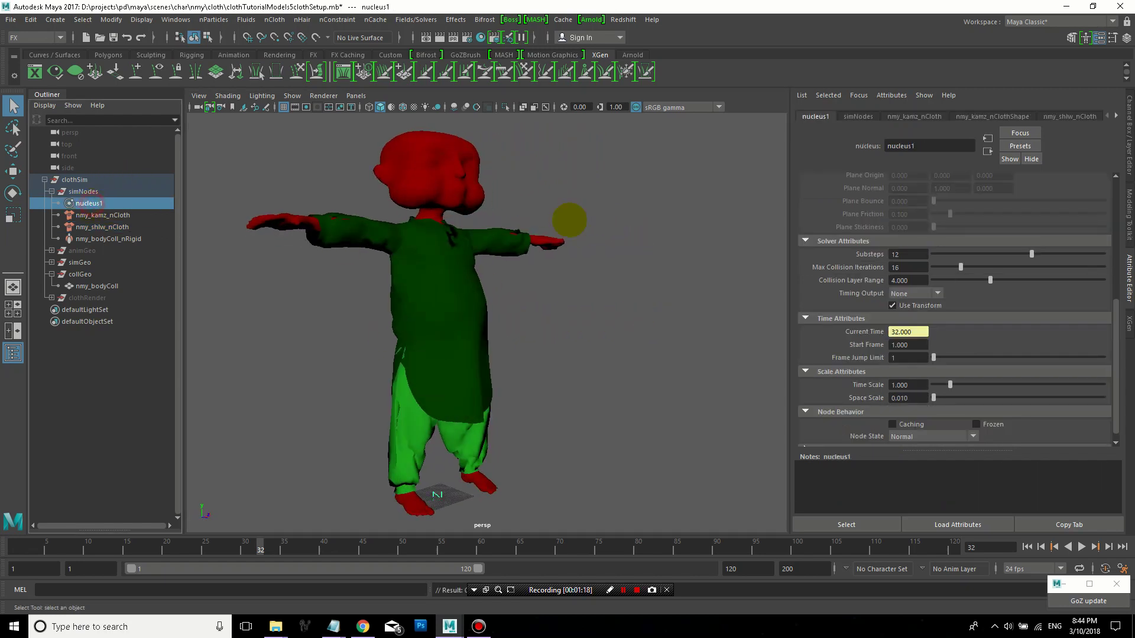
pyautogui.scroll(3, 934, 296)
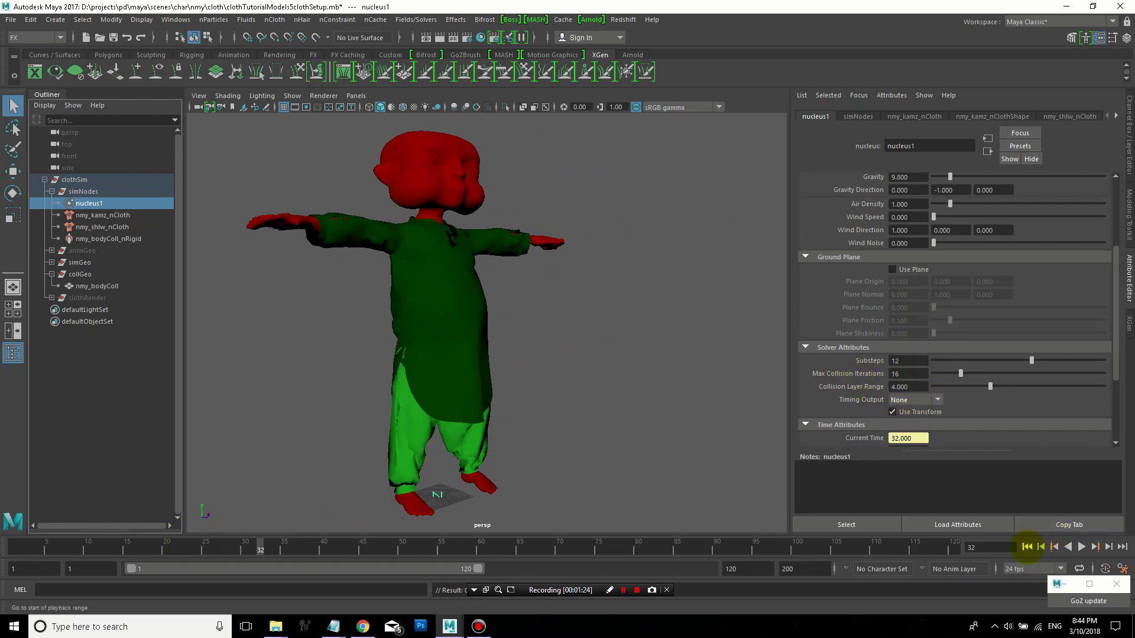
pyautogui.click(1027, 547)
# Hide the kamz shirt, test-play the shalwar pants alone, and rewind to frame 1
pyautogui.click(441, 307)
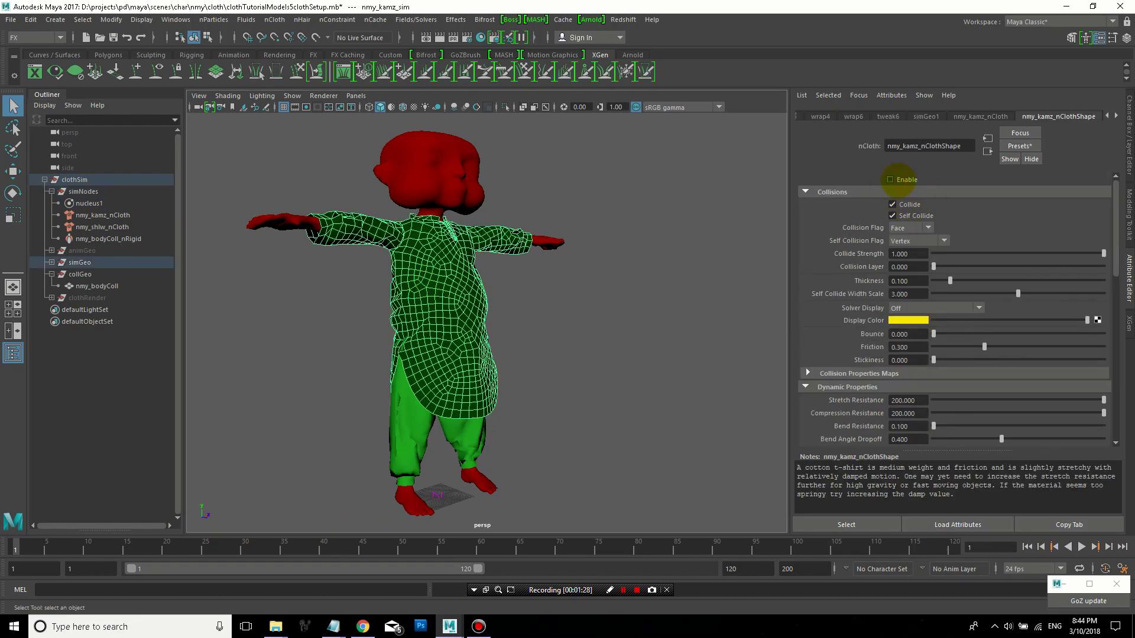
pyautogui.hotkey('ctrl', 'h')
pyautogui.click(402, 349)
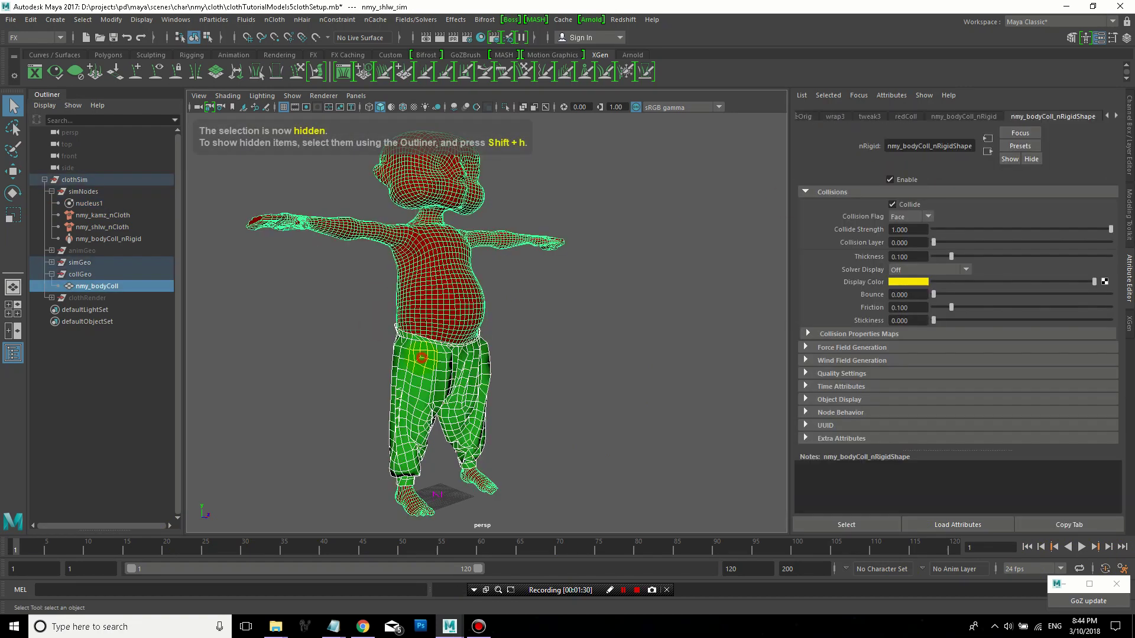
pyautogui.moveTo(435, 360)
pyautogui.keyDown('alt'); pyautogui.mouseDown()
pyautogui.moveTo(414, 375)
pyautogui.moveTo(699, 438)
pyautogui.mouseUp(); pyautogui.keyUp('alt')
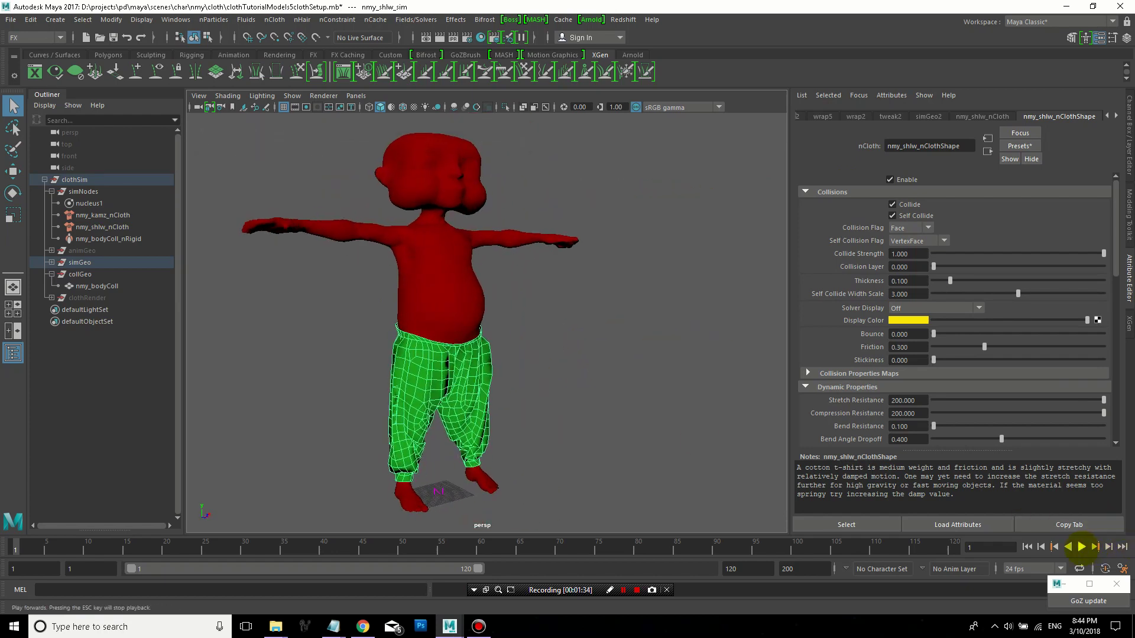
pyautogui.click(1081, 546)
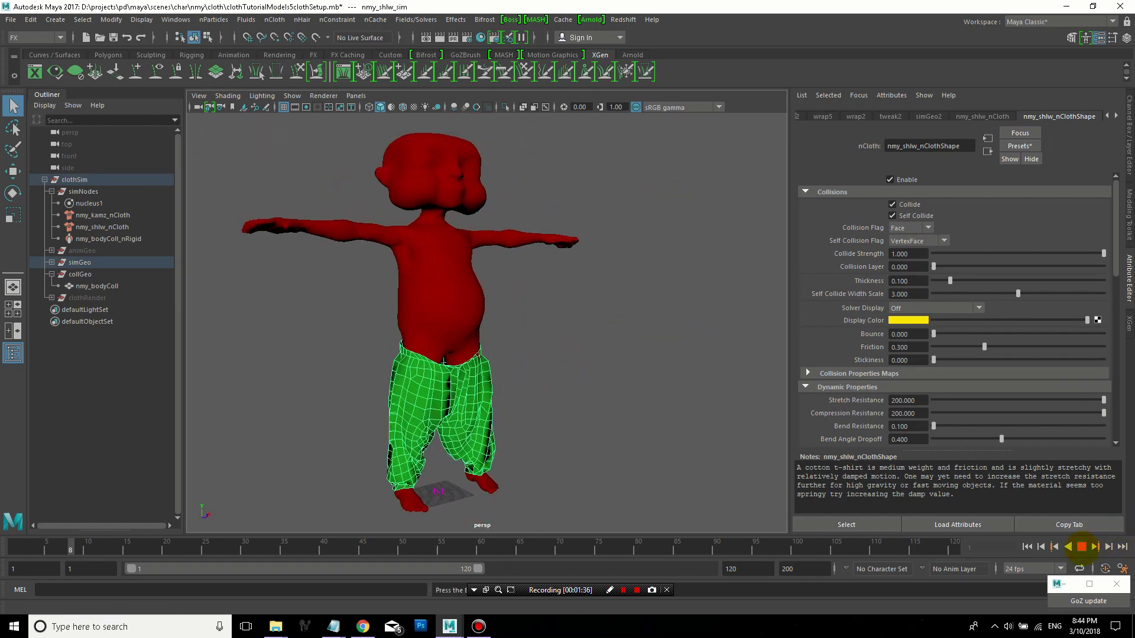
pyautogui.click(1082, 547)
pyautogui.click(1027, 547)
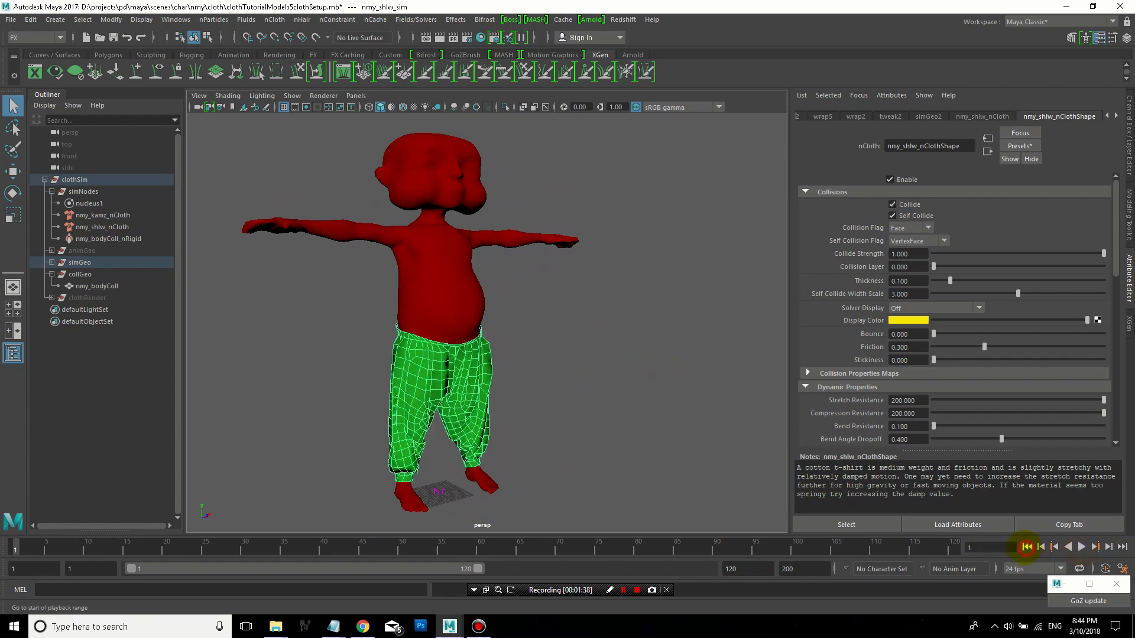
# Zoom in on the pants from the side and switch them to edge selection
pyautogui.scroll(3, 393, 323)
pyautogui.scroll(3, 490, 331)
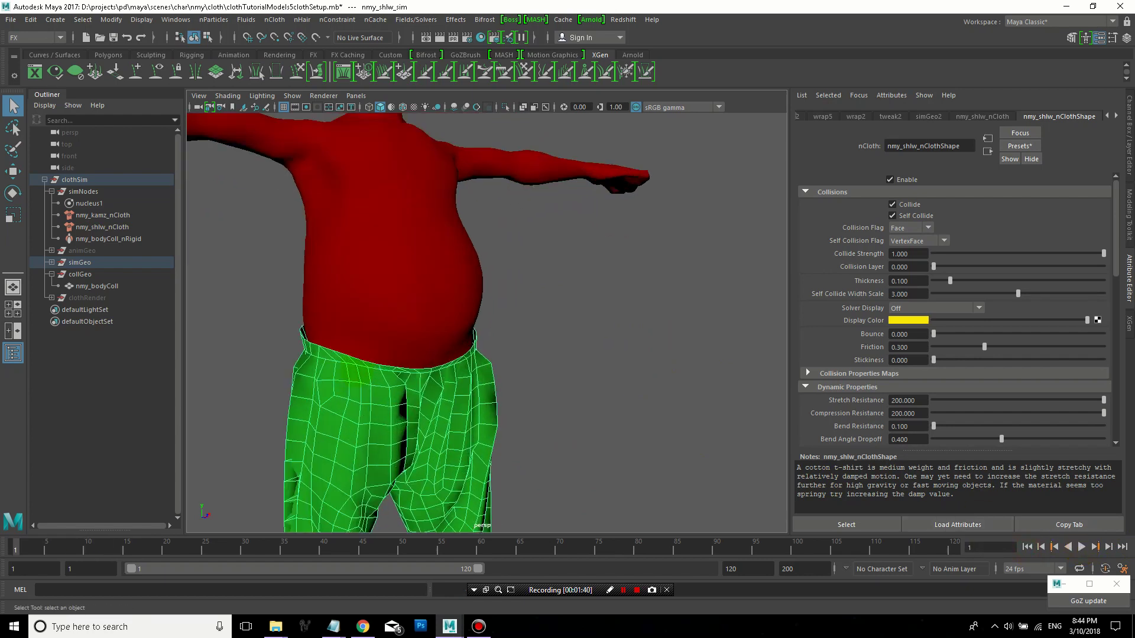
pyautogui.keyDown('alt'); pyautogui.moveTo(414, 326); pyautogui.dragTo(467, 325); pyautogui.keyUp('alt')
pyautogui.moveTo(409, 247)
pyautogui.mouseDown(button='right')
pyautogui.moveTo(409, 304)
pyautogui.moveTo(409, 215)
pyautogui.mouseUp(button='right')
# Pin the pants' waistband vertices to nmy_bodyColl with a Point to Surface nConstraint
pyautogui.click(407, 307)
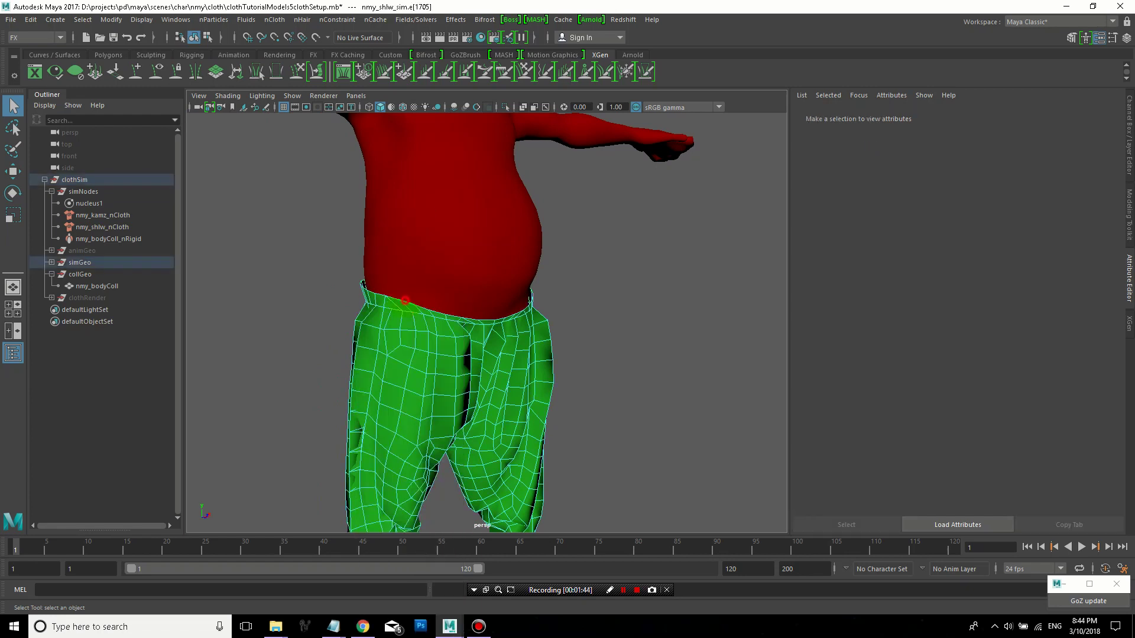
pyautogui.moveTo(393, 313)
pyautogui.keyDown('alt'); pyautogui.mouseDown()
pyautogui.moveTo(737, 324)
pyautogui.moveTo(726, 311)
pyautogui.mouseUp(); pyautogui.keyUp('alt')
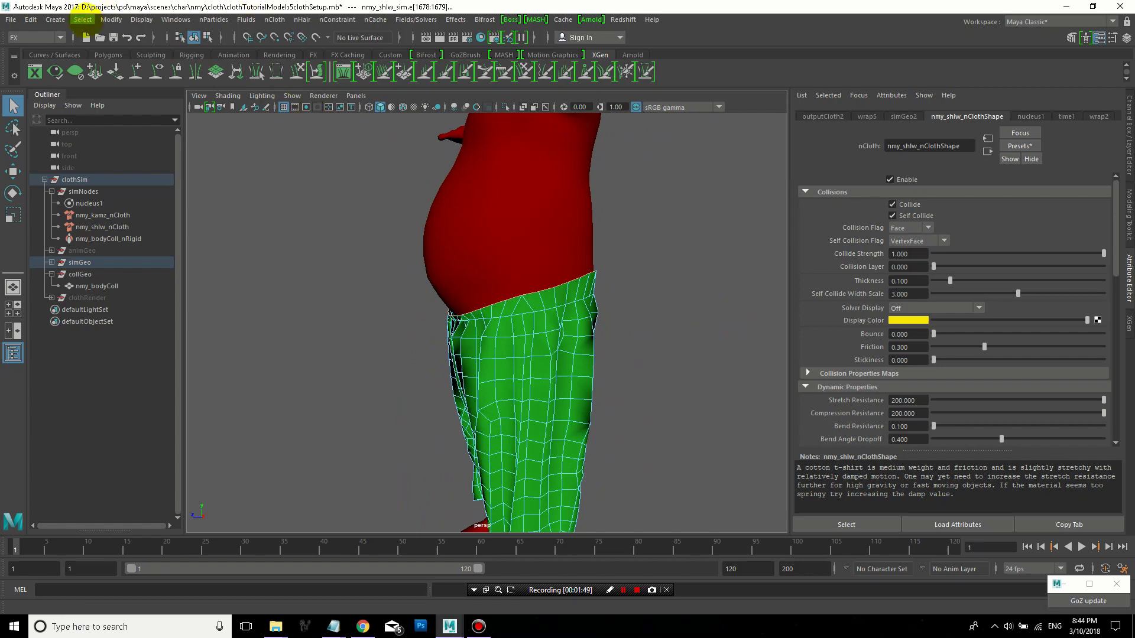
pyautogui.click(82, 19)
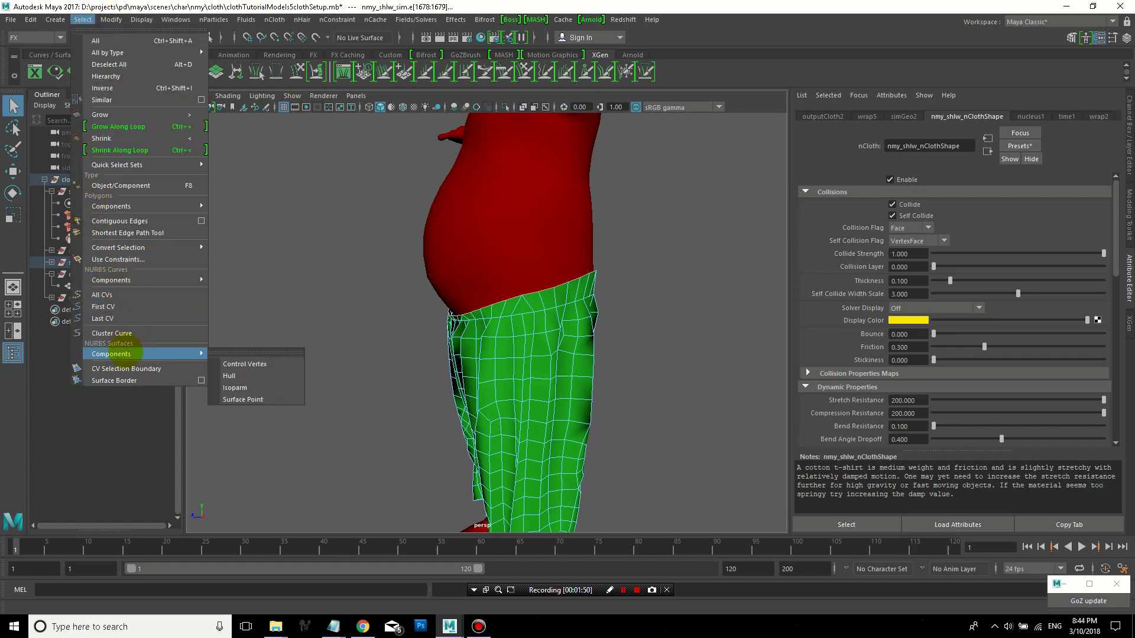
pyautogui.moveTo(118, 247)
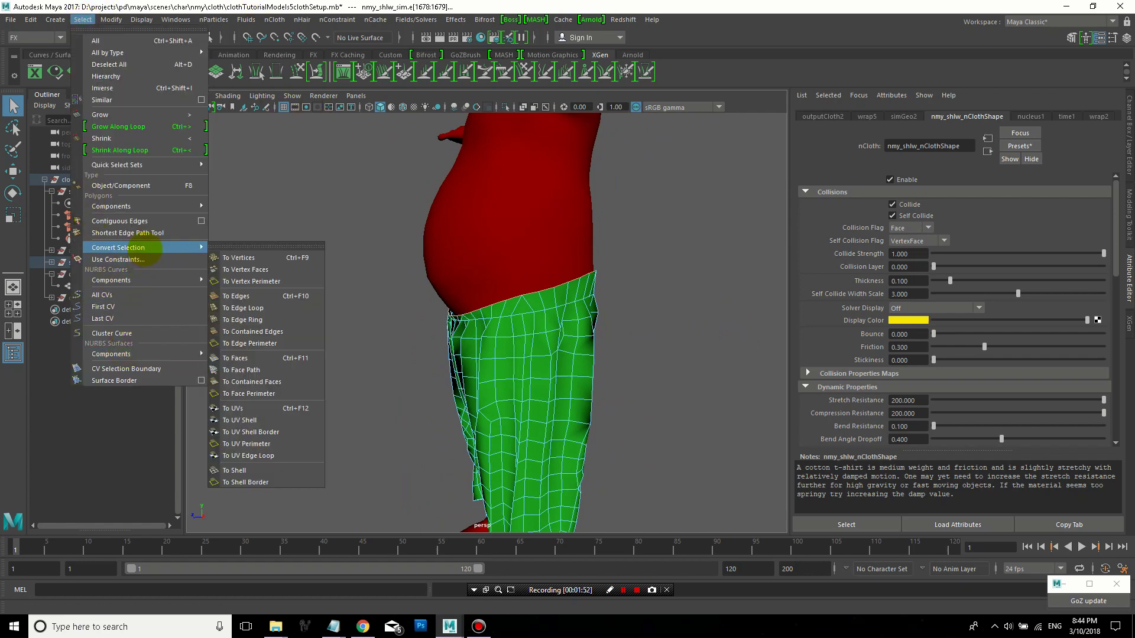
pyautogui.click(275, 258)
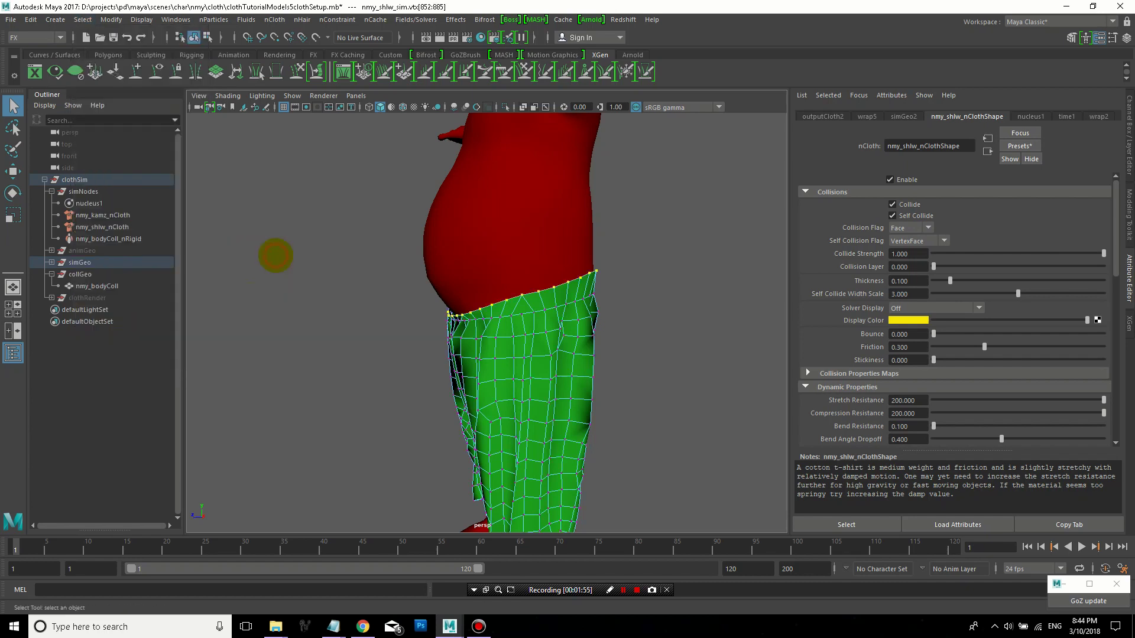
pyautogui.keyDown('alt'); pyautogui.moveTo(393, 337); pyautogui.dragTo(563, 337); pyautogui.keyUp('alt')
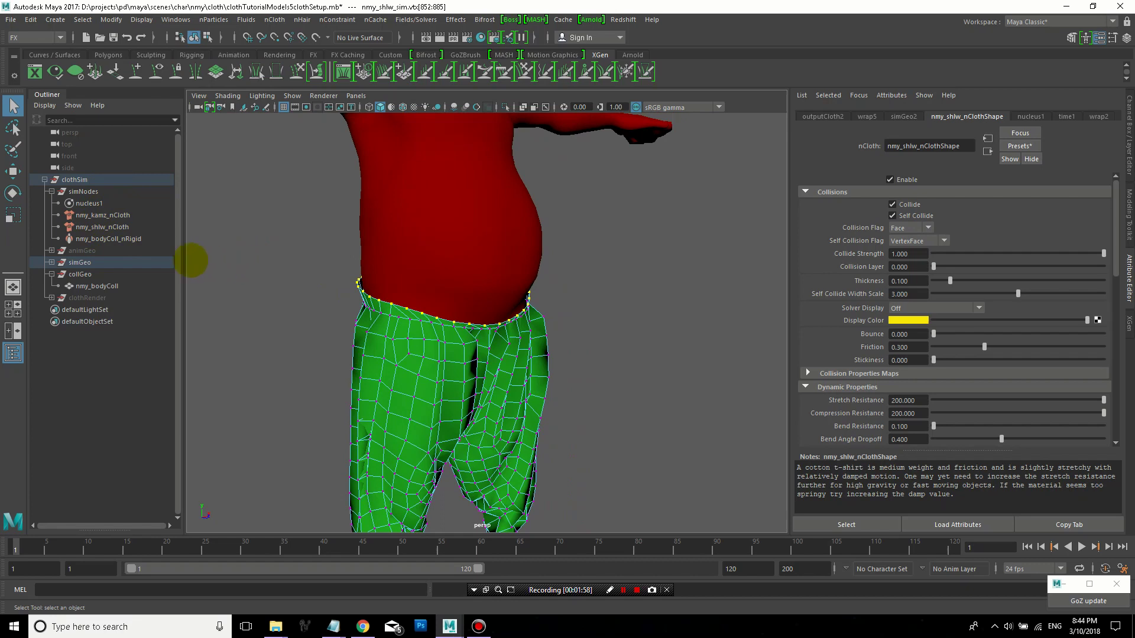
pyautogui.click(91, 286)
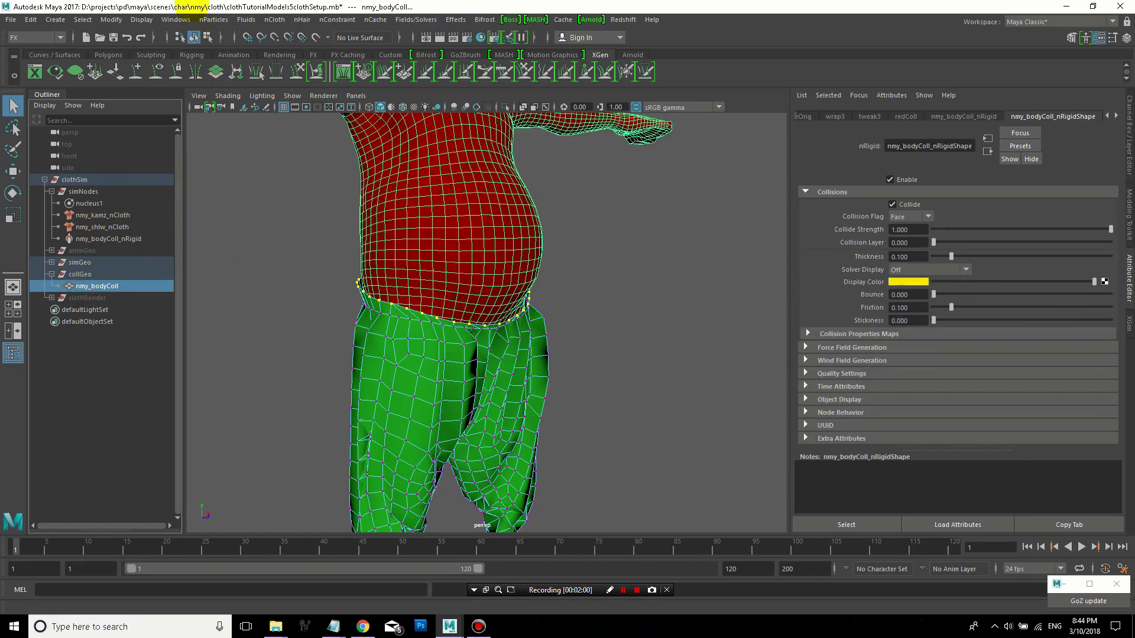
pyautogui.click(344, 19)
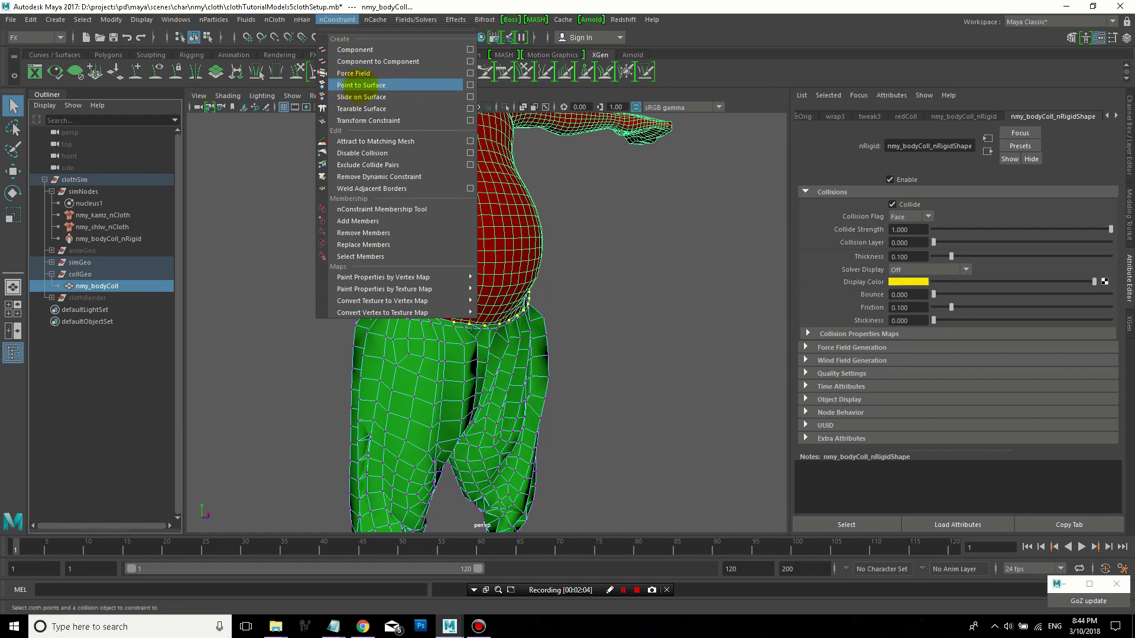
pyautogui.click(417, 85)
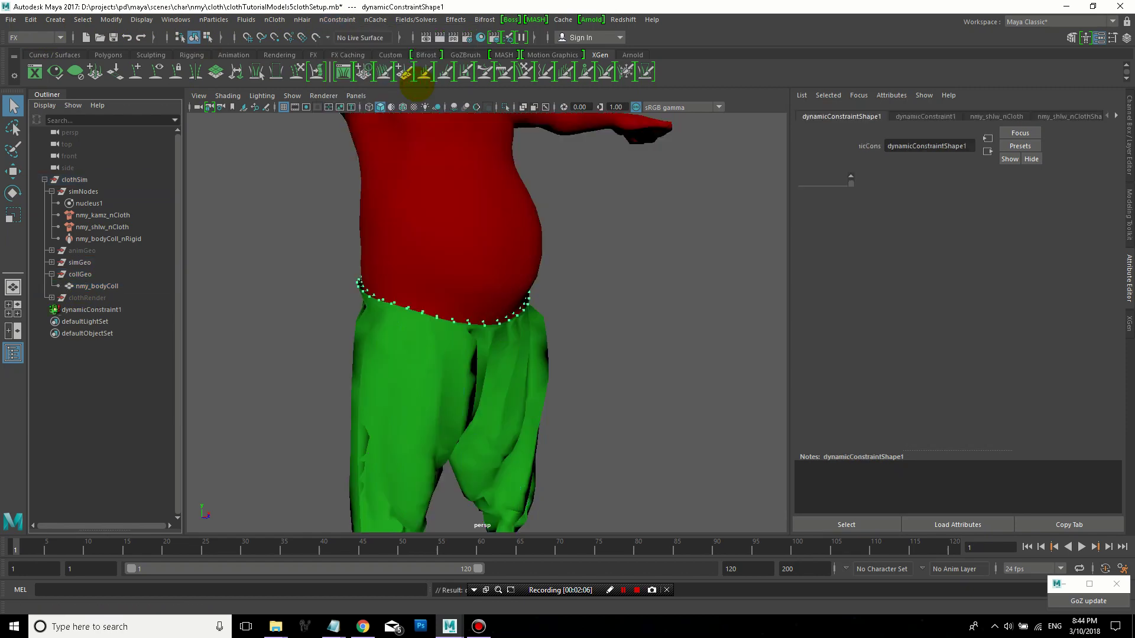
# Rename the constraint nmy_shlw_waist_dynCon and parent it under simNodes
pyautogui.moveTo(605, 320)
pyautogui.keyDown('alt'); pyautogui.mouseDown()
pyautogui.moveTo(535, 328)
pyautogui.moveTo(600, 306)
pyautogui.mouseUp(); pyautogui.keyUp('alt')
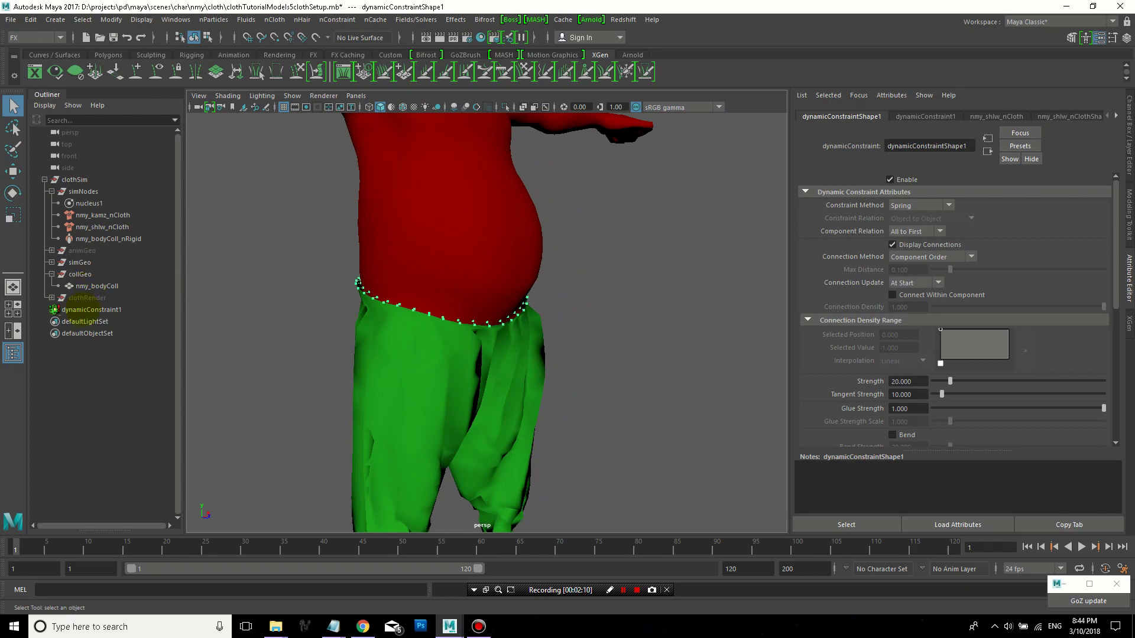
pyautogui.doubleClick(109, 227)
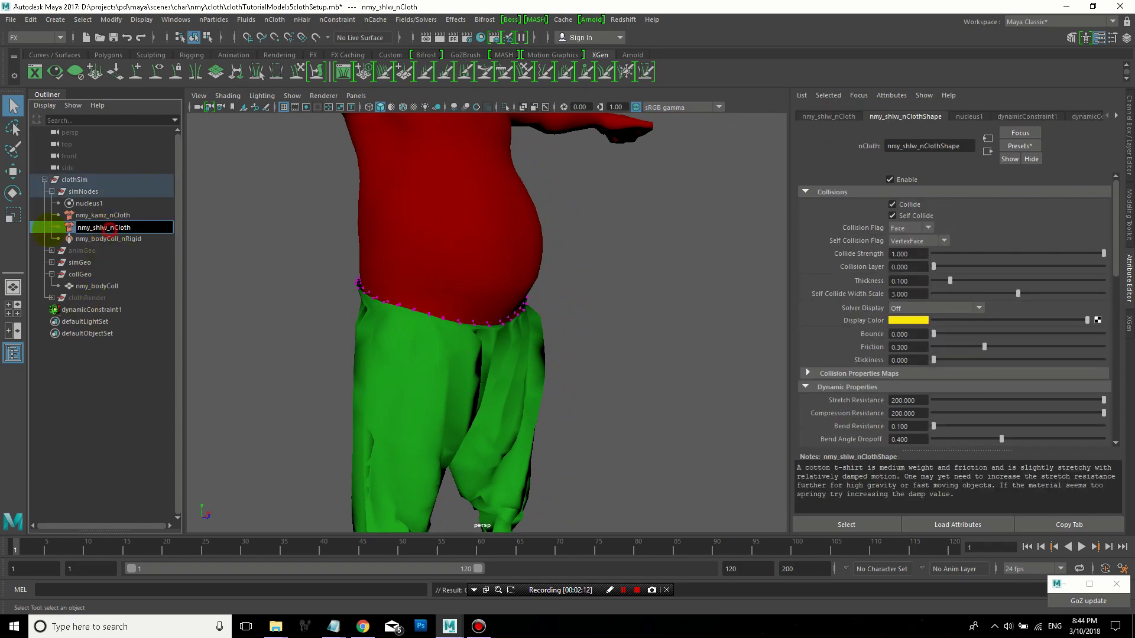
pyautogui.doubleClick(80, 310)
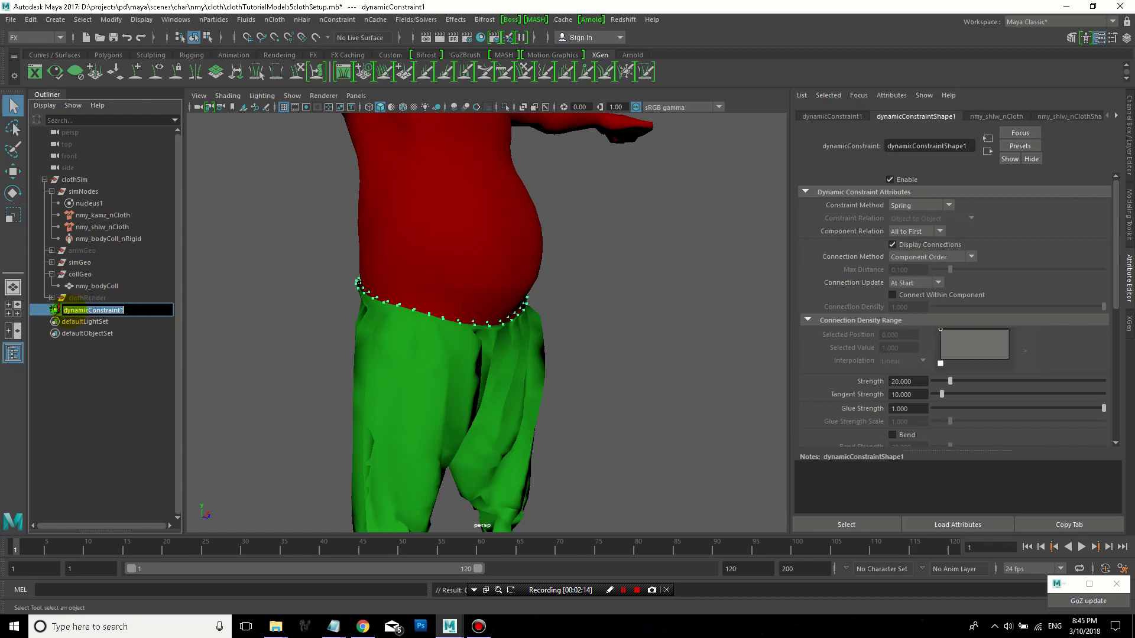
pyautogui.write('nmy_shlw_waist_dynC')
pyautogui.write('on')
pyautogui.press('Return')
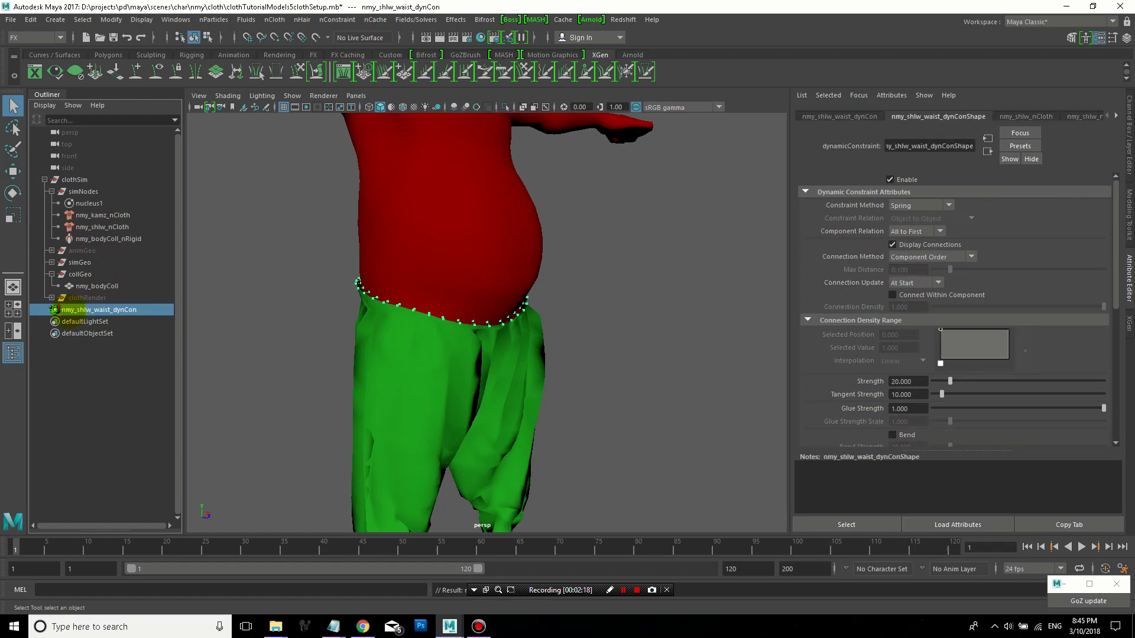
pyautogui.keyDown('shift'); pyautogui.click(83, 191); pyautogui.keyUp('shift')
pyautogui.press('p')
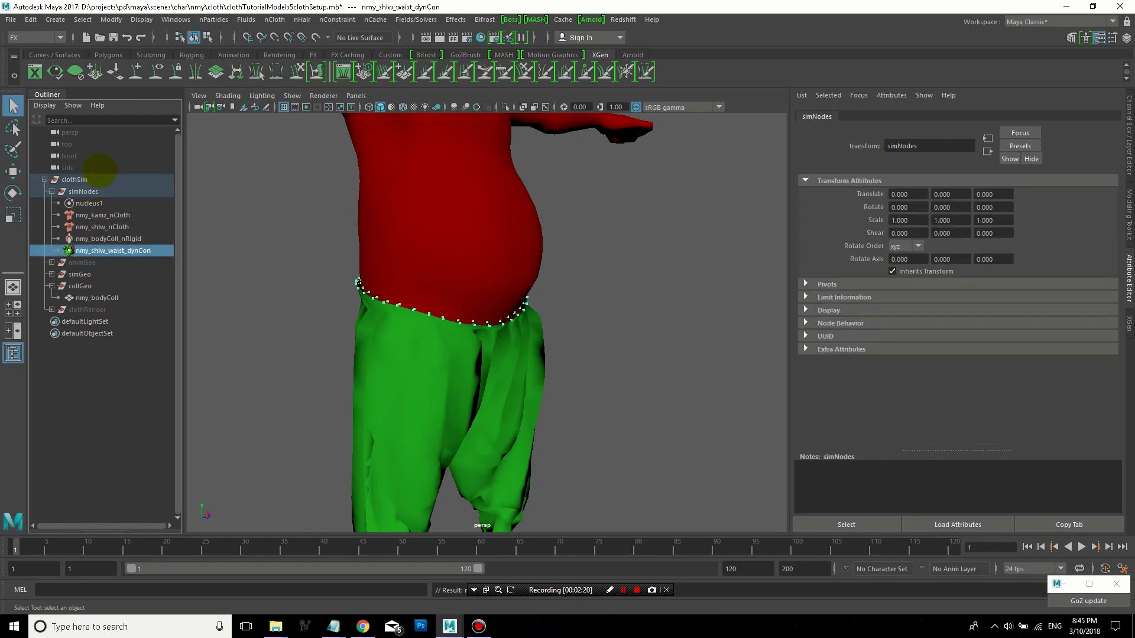
pyautogui.scroll(-3, 618, 295)
pyautogui.scroll(-3, 615, 295)
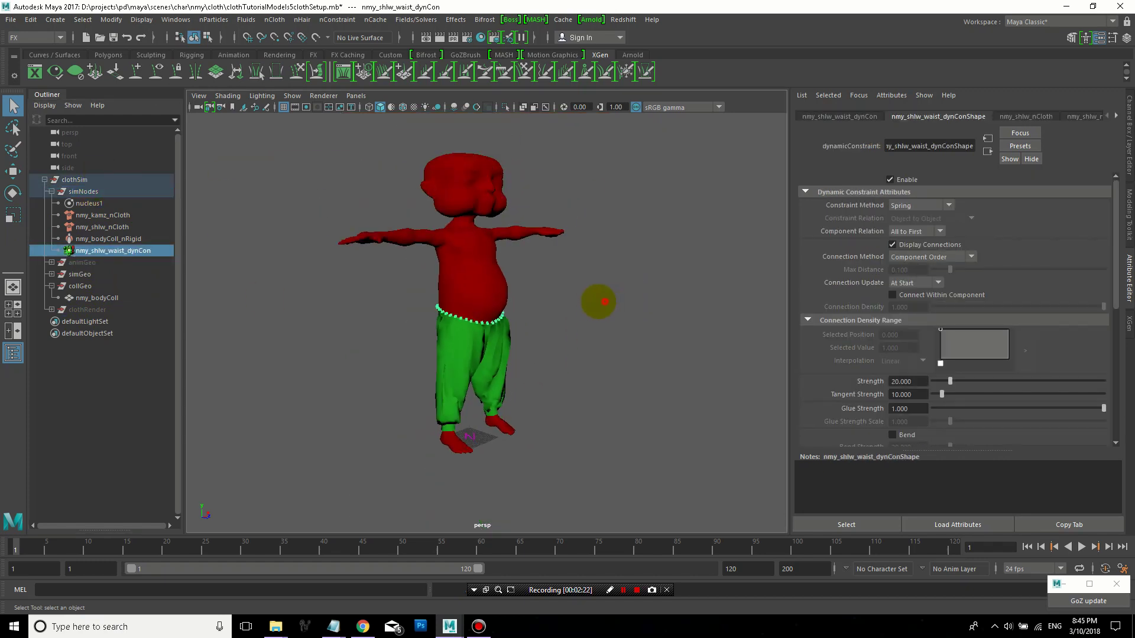
# Test-play the waist constraint and return to frame 1
pyautogui.click(594, 294)
pyautogui.click(1081, 547)
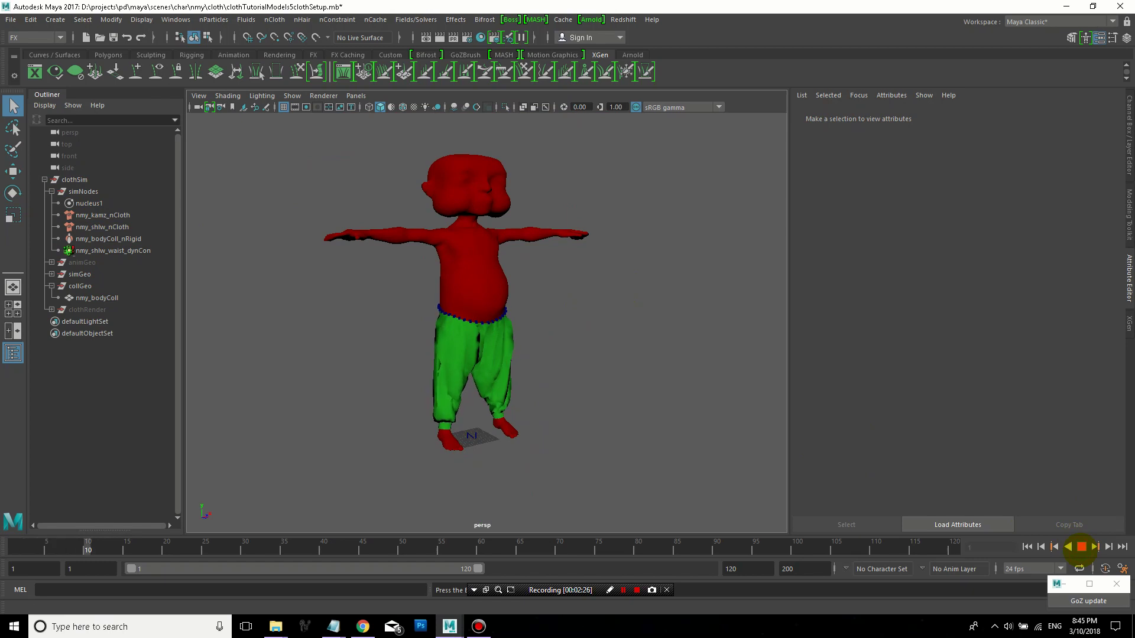
pyautogui.click(1028, 546)
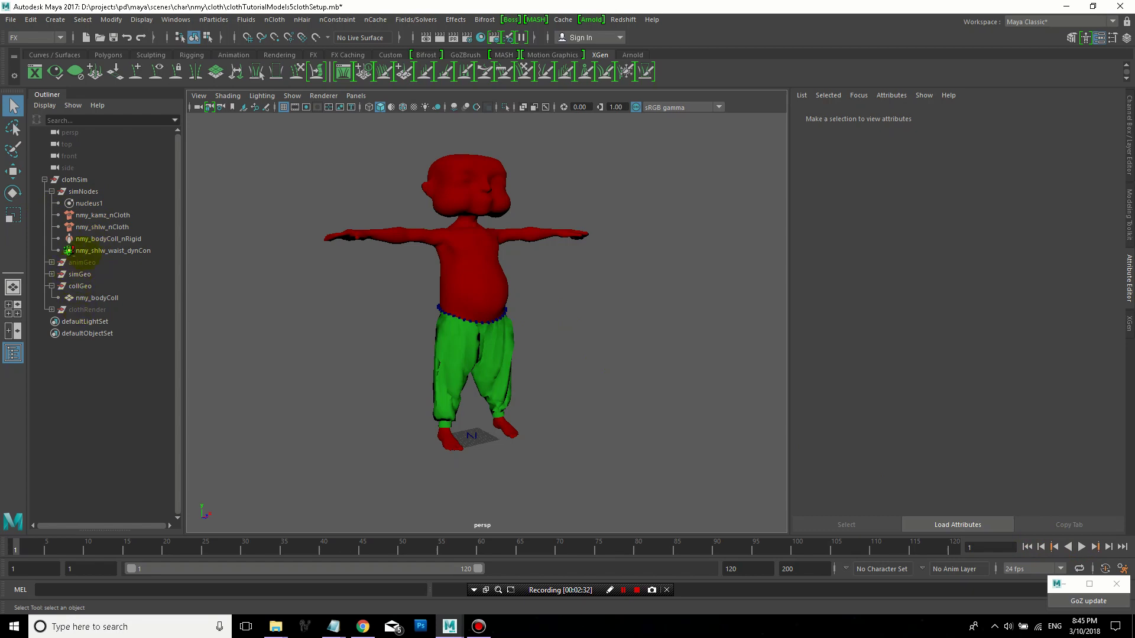
# Unhide the kamz shirt mesh and re-enable its nCloth simulation
pyautogui.click(89, 215)
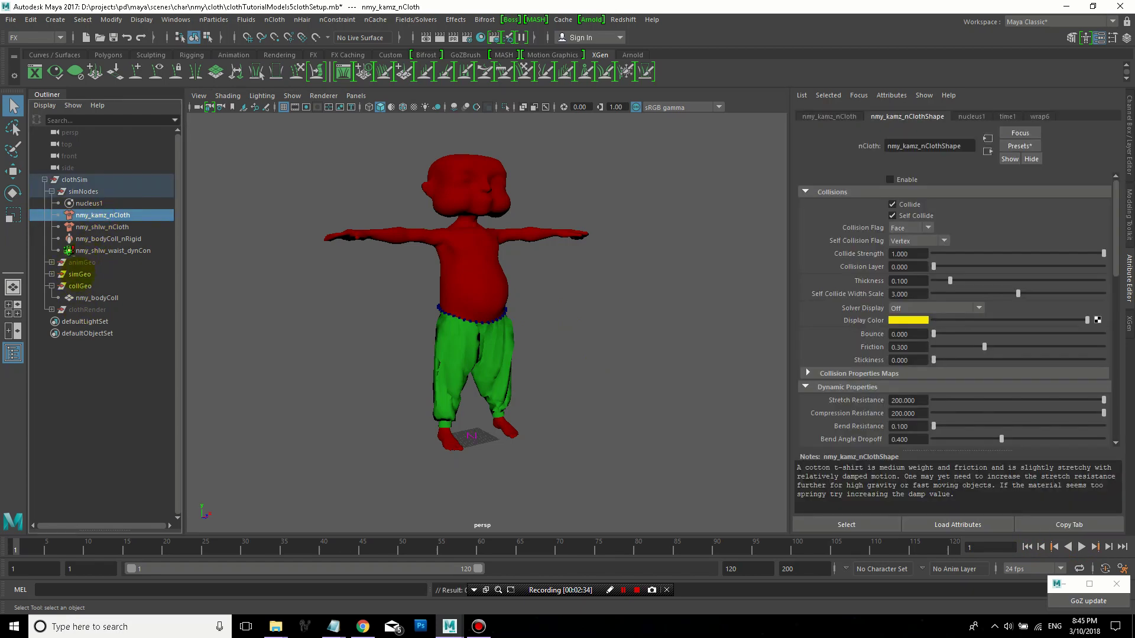
pyautogui.click(52, 274)
pyautogui.click(97, 286)
pyautogui.hotkey('shift', 'h')
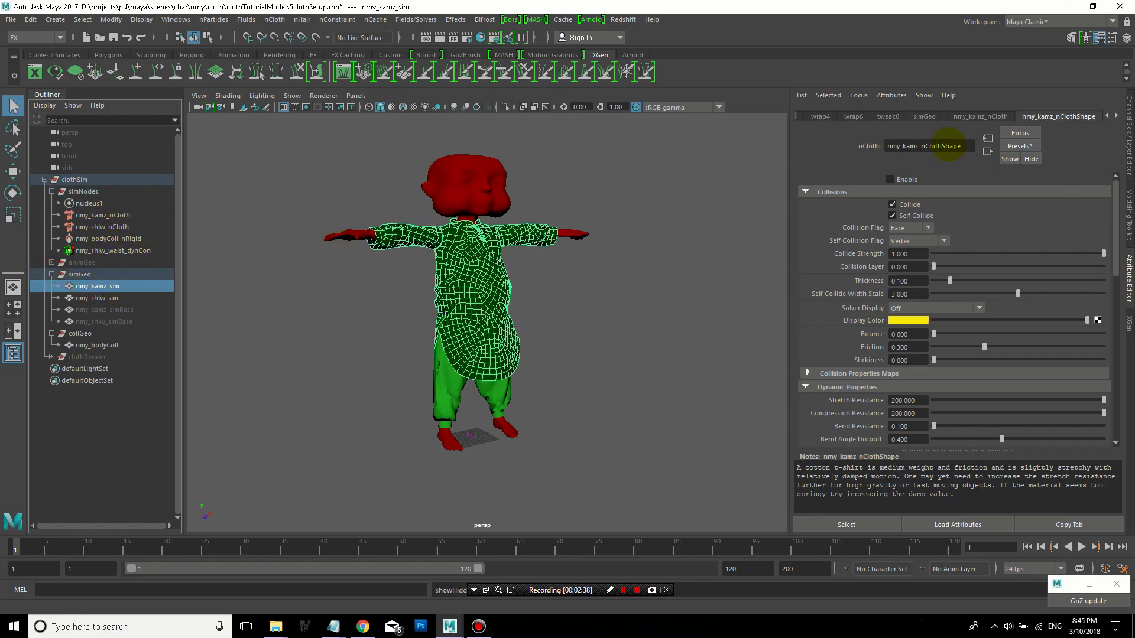
pyautogui.click(890, 179)
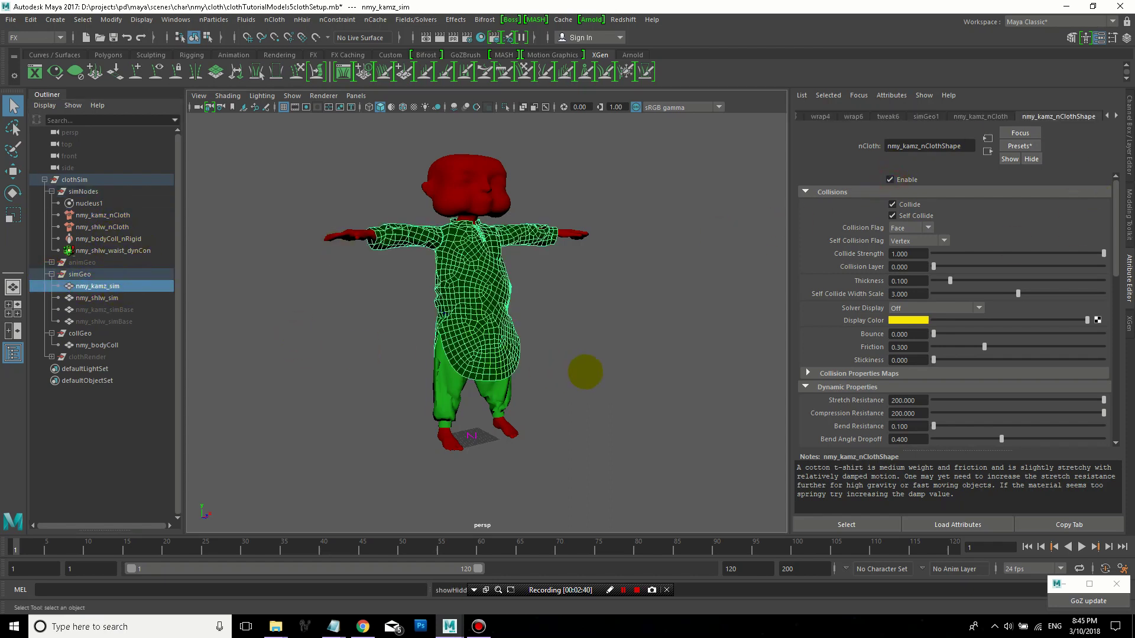
# Review shirt and trousers collisions: thickness 0.100, self-collide width scale 3.000
pyautogui.keyDown('alt'); pyautogui.moveTo(582, 372); pyautogui.dragTo(597, 375); pyautogui.keyUp('alt')
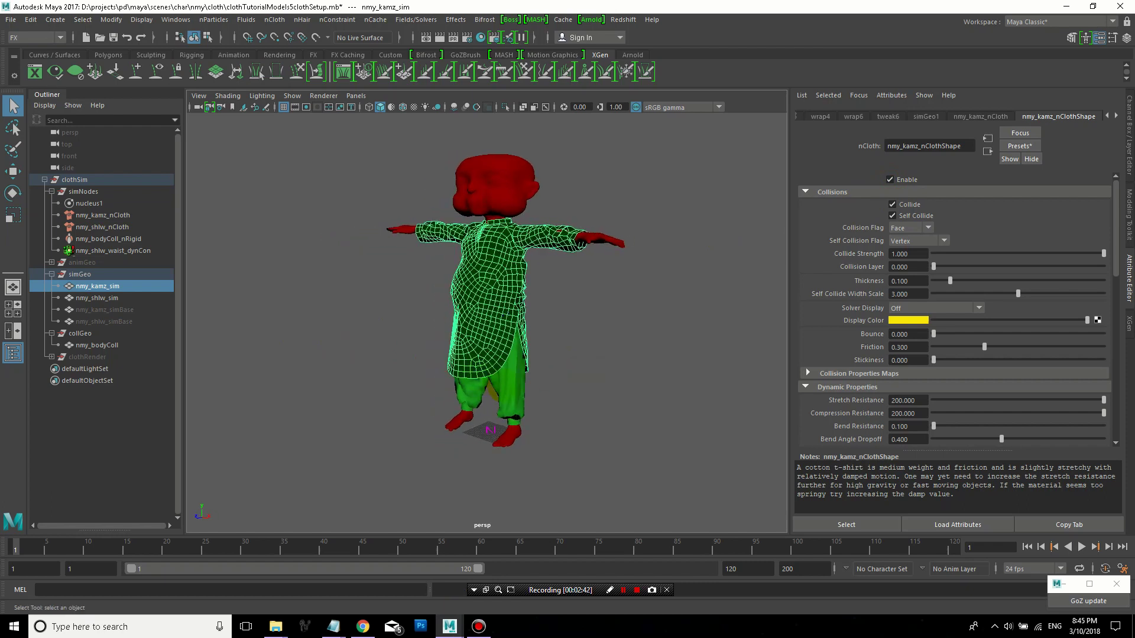
pyautogui.click(98, 298)
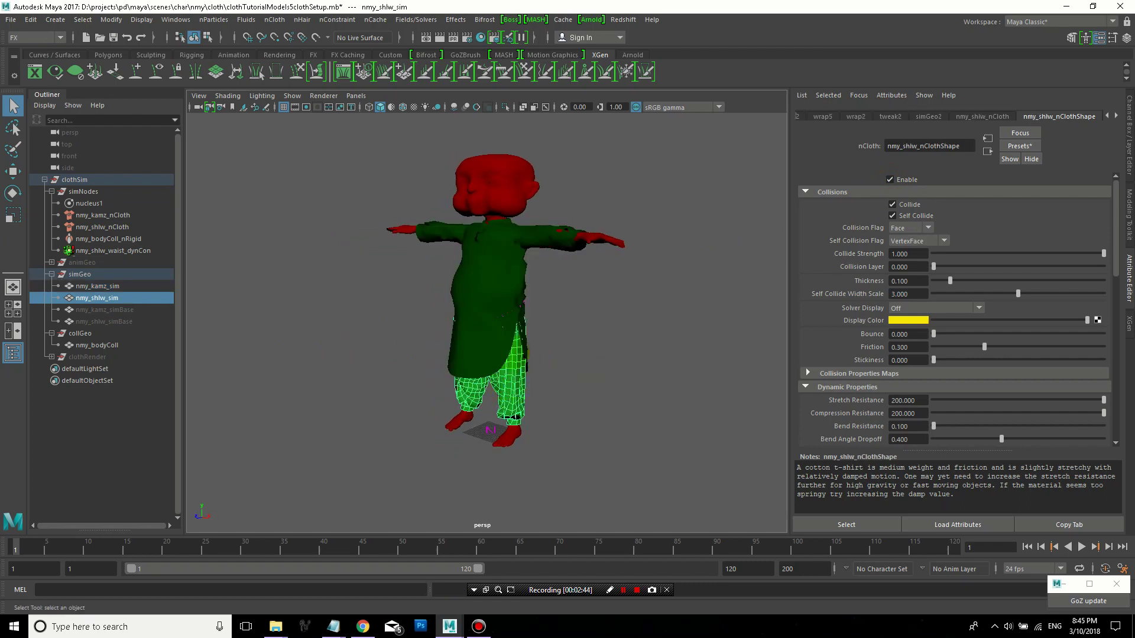
pyautogui.click(98, 286)
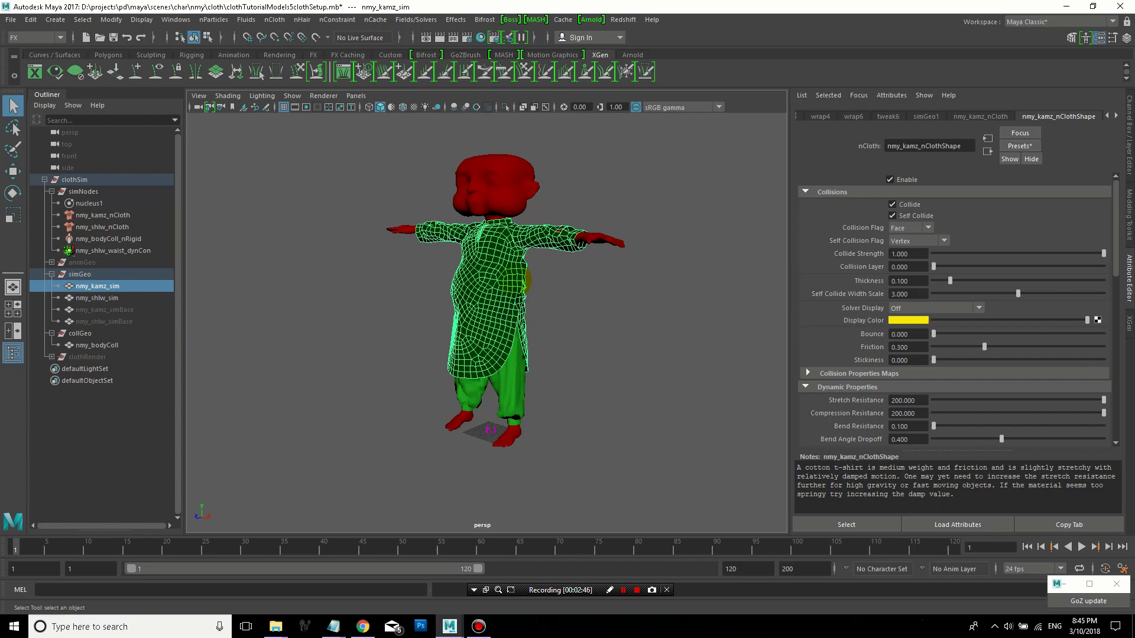
pyautogui.click(493, 395)
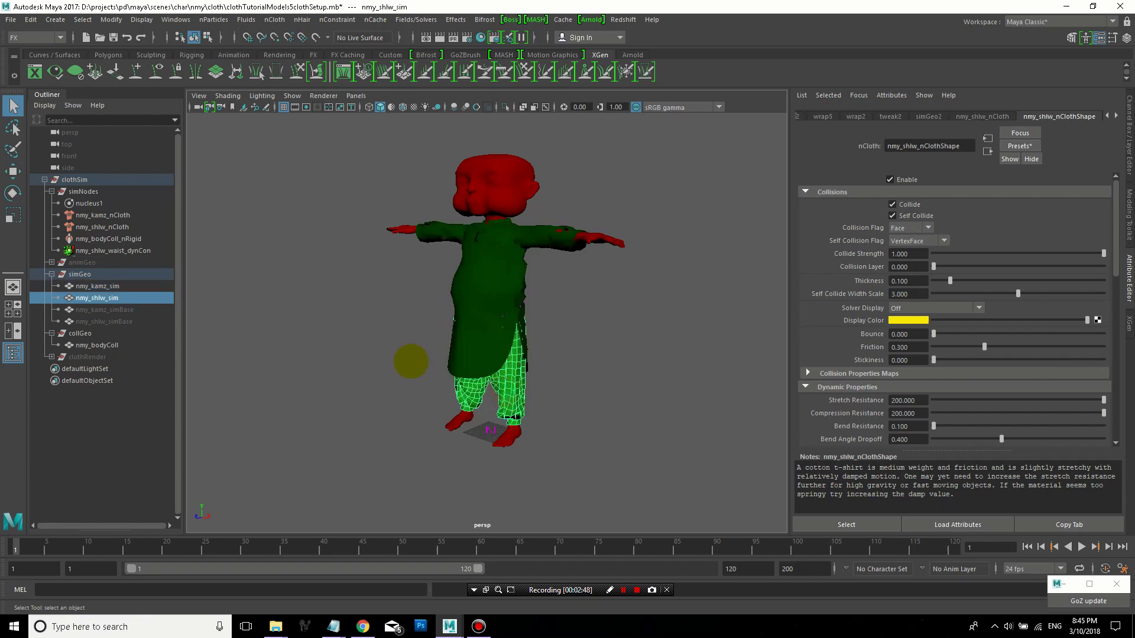
pyautogui.keyDown('alt'); pyautogui.moveTo(410, 360); pyautogui.dragTo(520, 355); pyautogui.keyUp('alt')
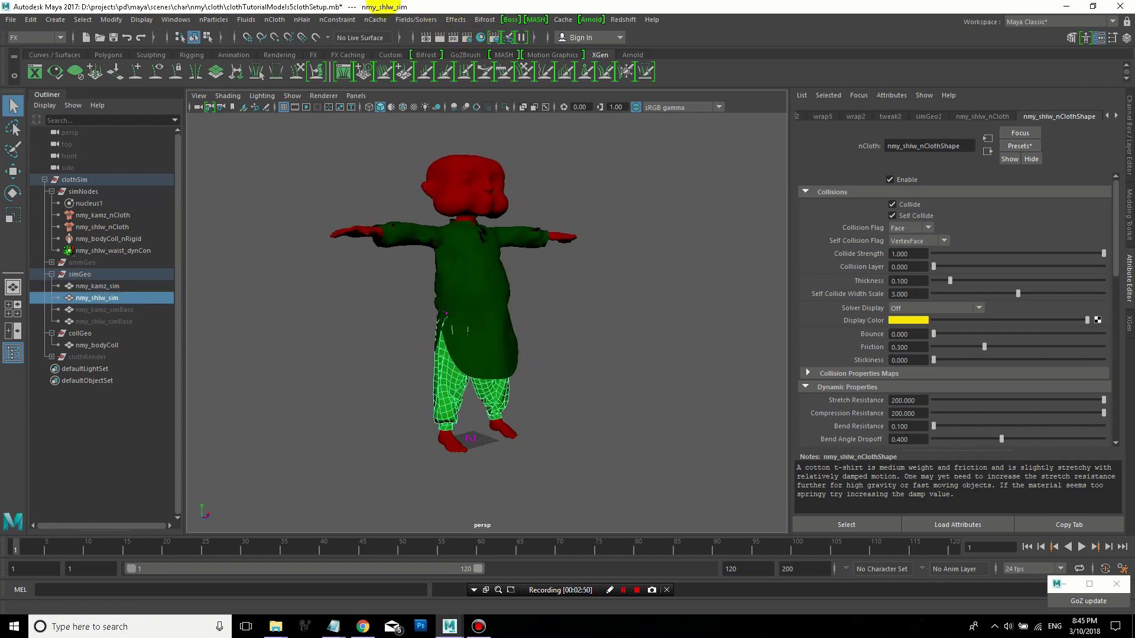
# Set nObject cache options to One file, one file per object, for shirt and trousers, then close
pyautogui.click(375, 18)
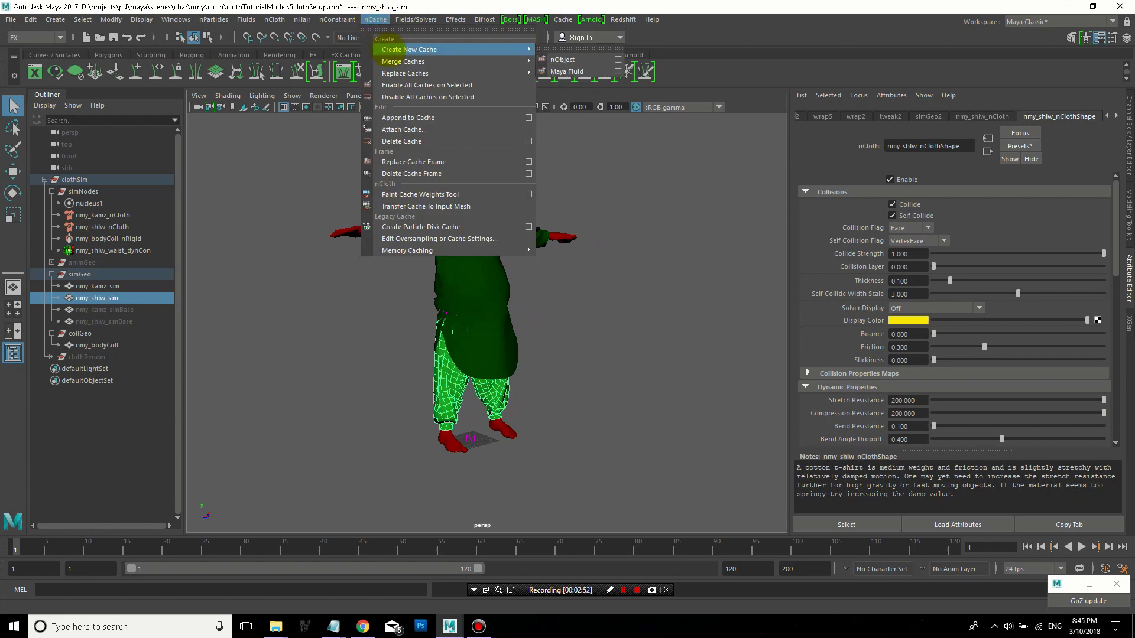
pyautogui.moveTo(409, 50)
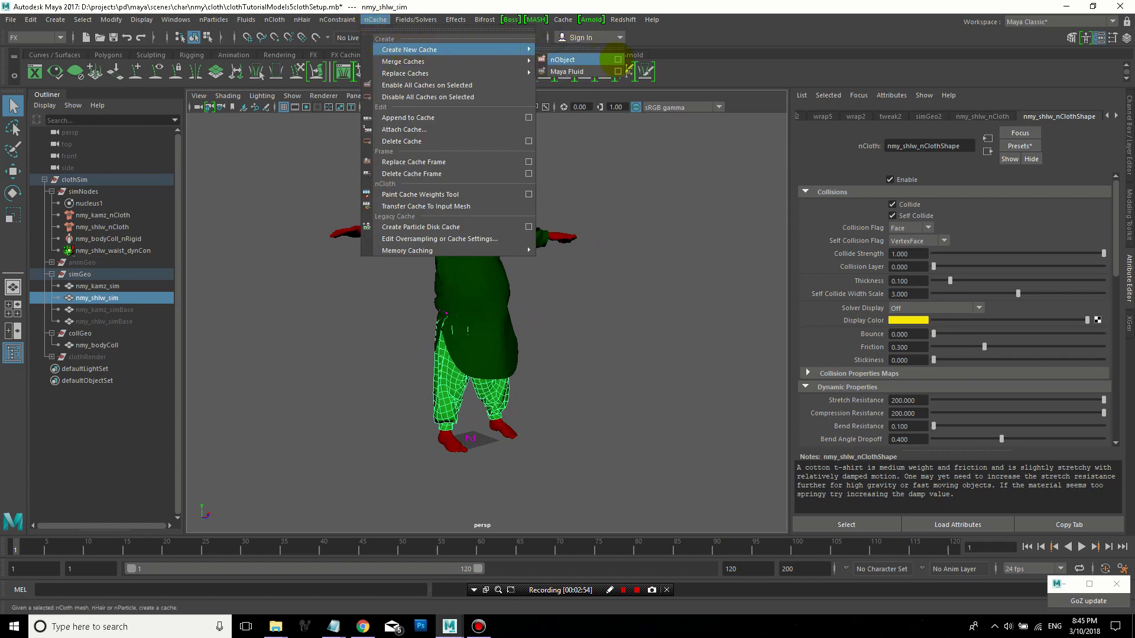
pyautogui.click(617, 59)
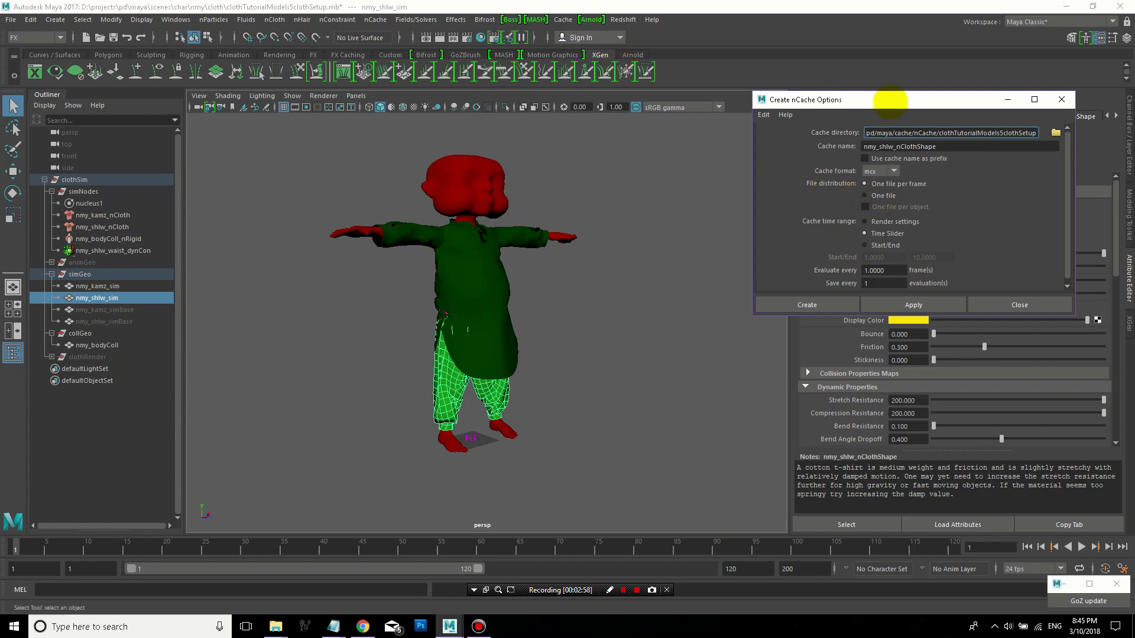
pyautogui.moveTo(889, 102); pyautogui.dragTo(712, 119)
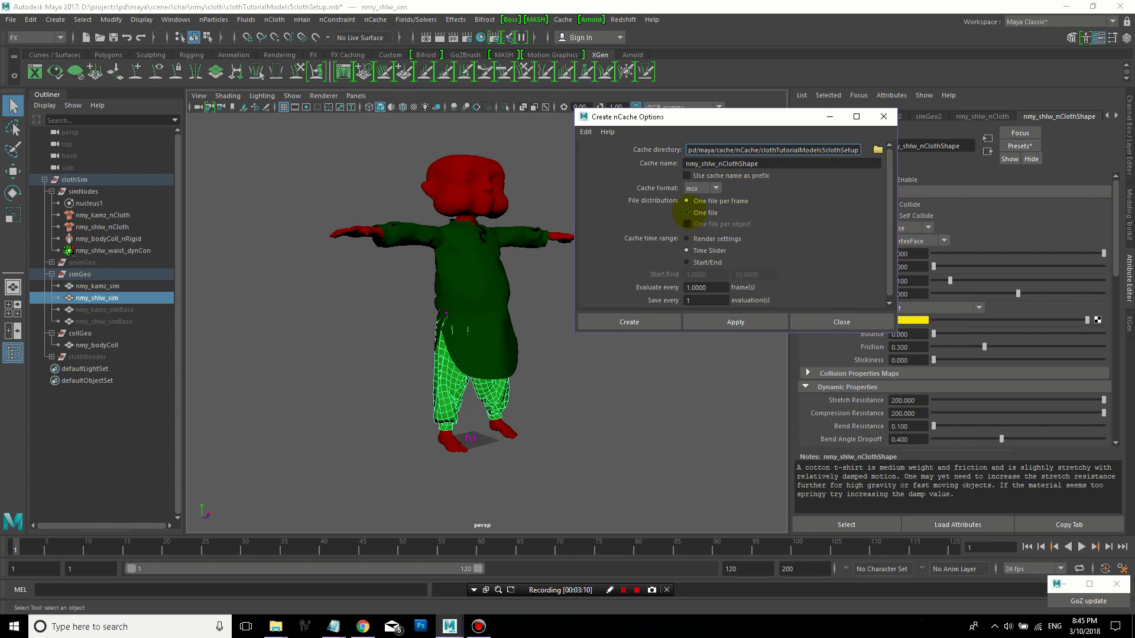
pyautogui.click(687, 212)
pyautogui.keyDown('ctrl'); pyautogui.click(98, 286); pyautogui.keyUp('ctrl')
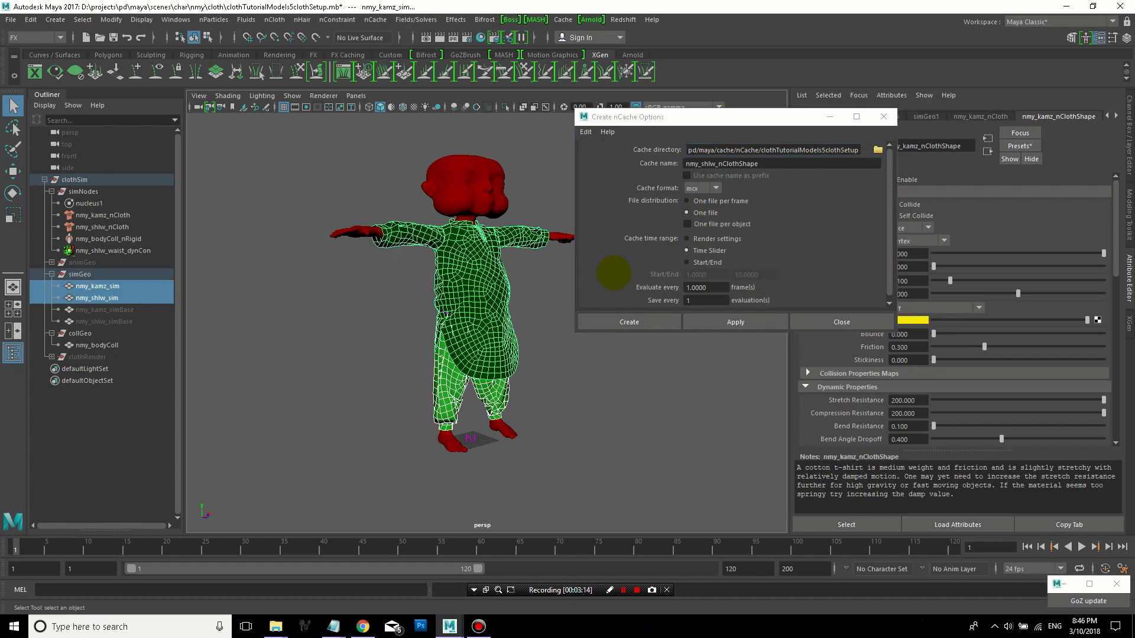
pyautogui.click(687, 224)
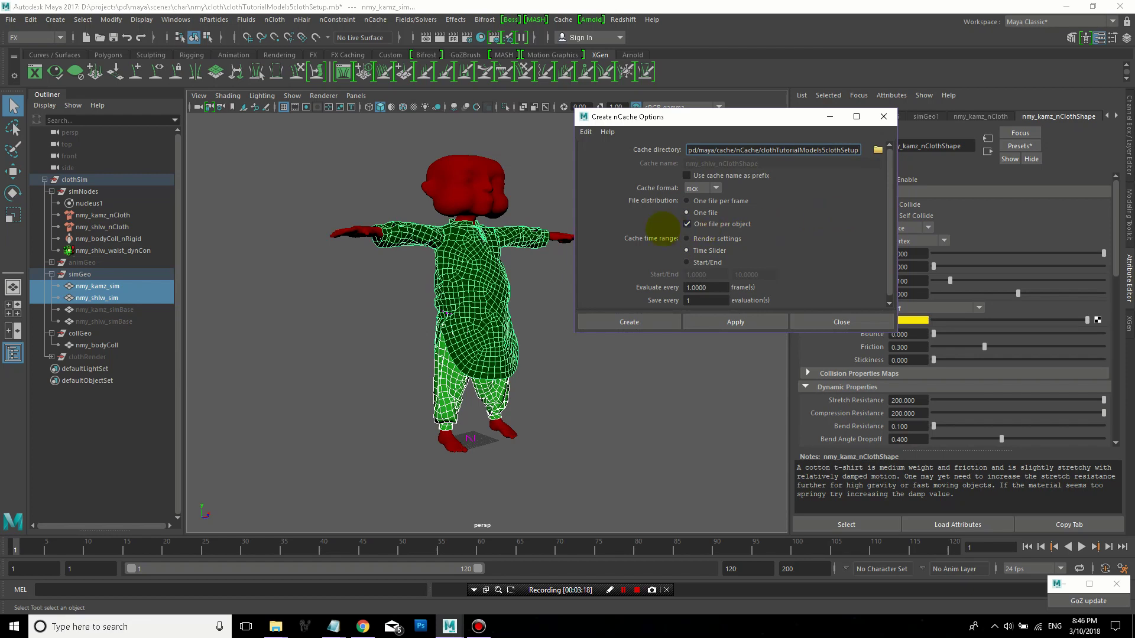
pyautogui.scroll(-1, 813, 215)
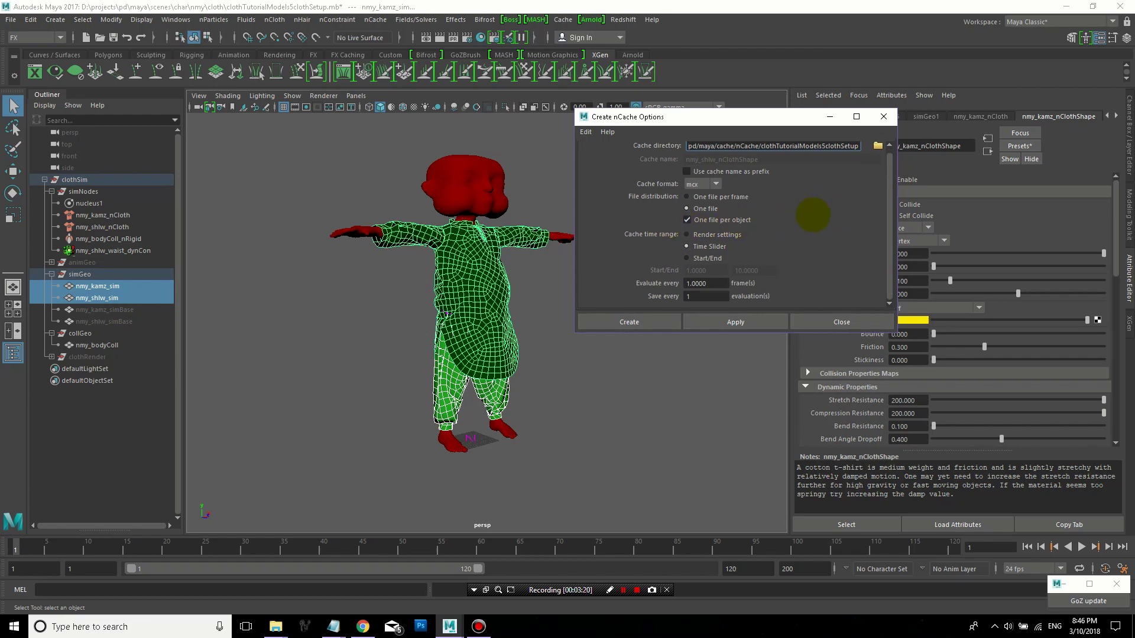
pyautogui.click(704, 283)
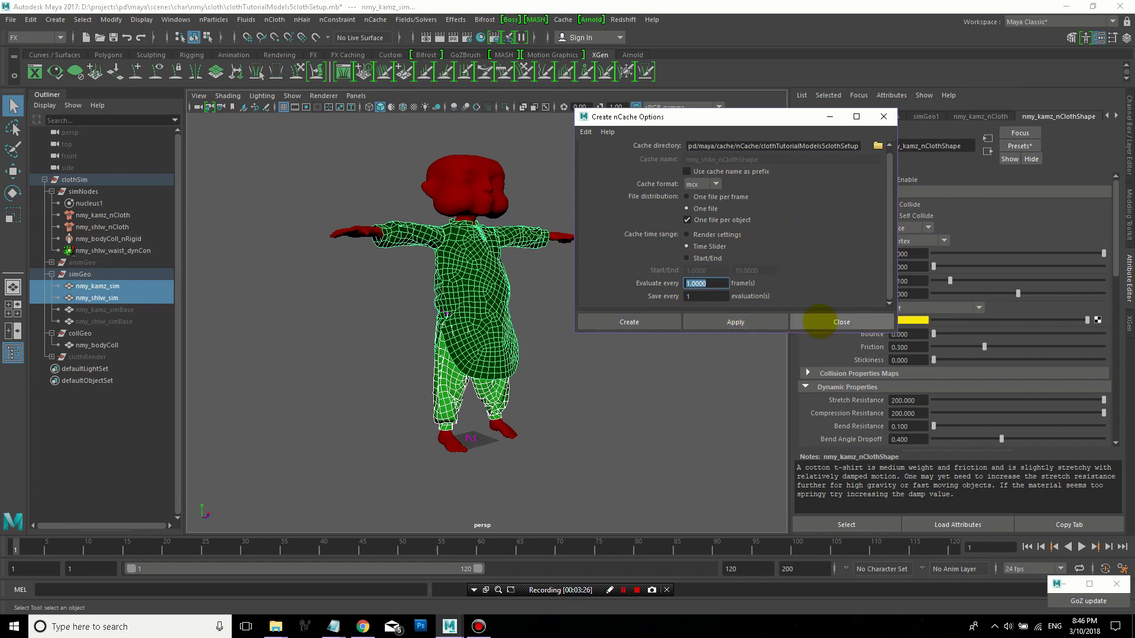
pyautogui.click(820, 323)
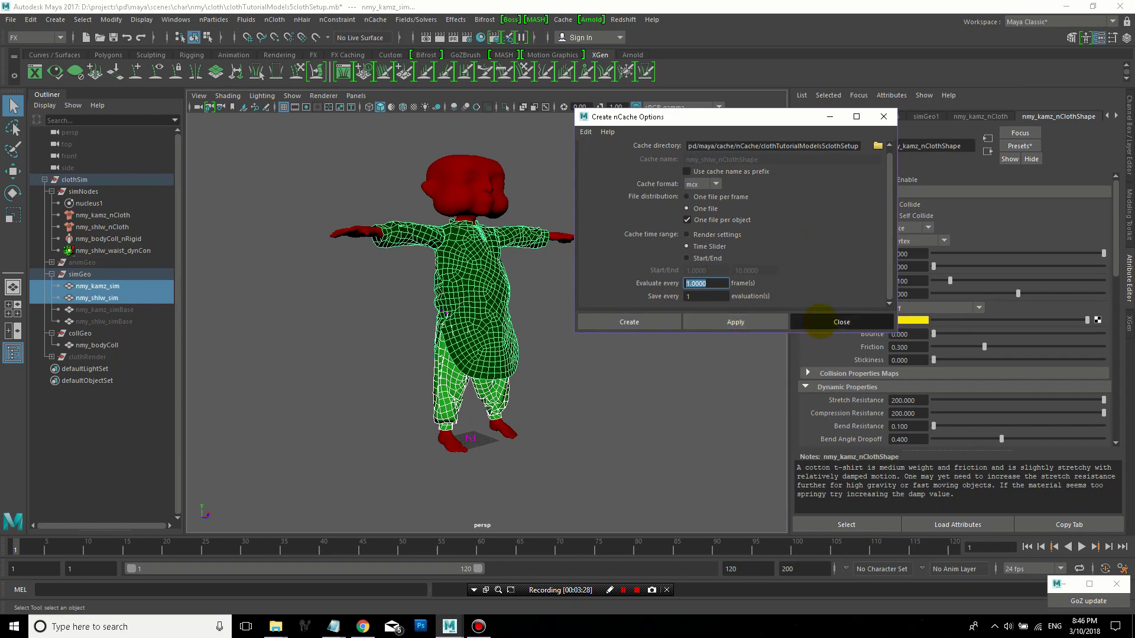
pyautogui.click(820, 324)
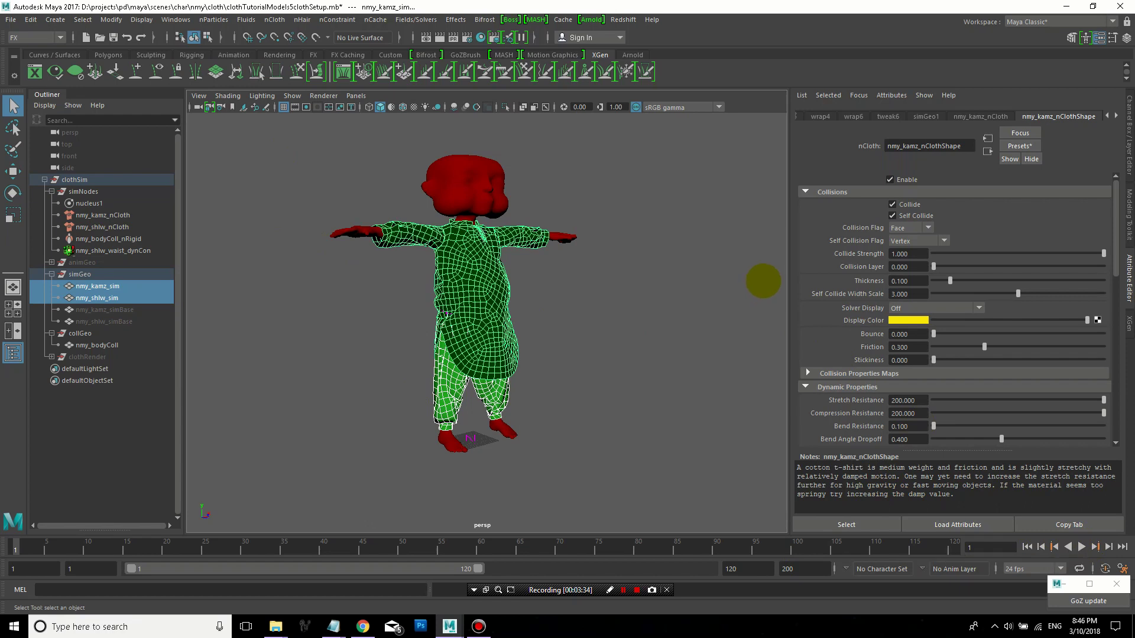
pyautogui.click(754, 289)
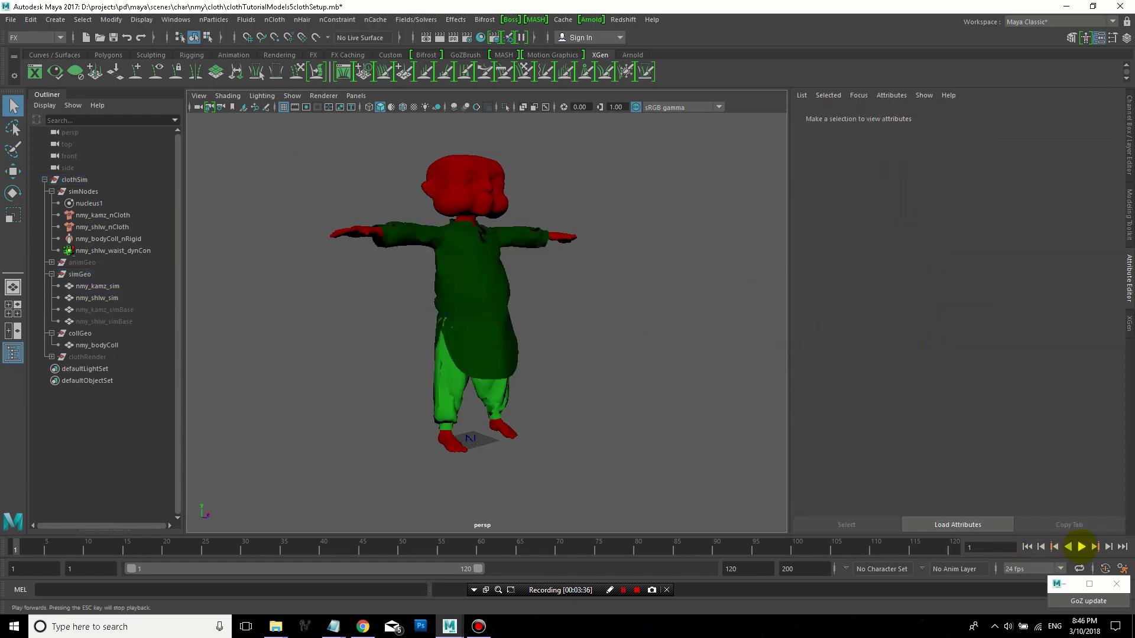
pyautogui.click(1081, 547)
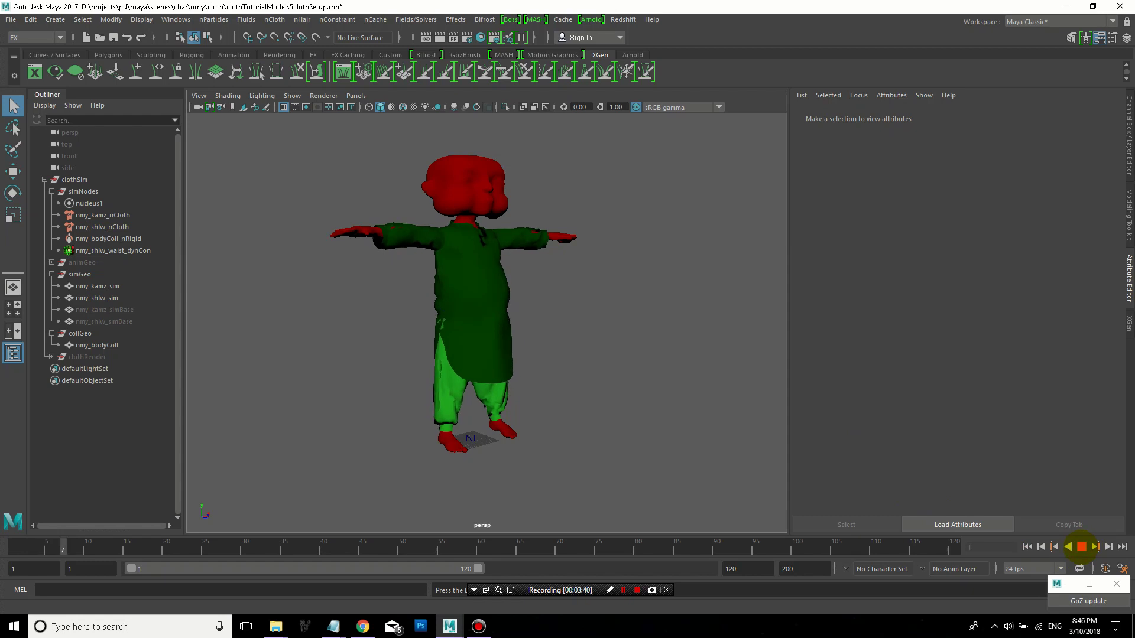
pyautogui.click(1081, 547)
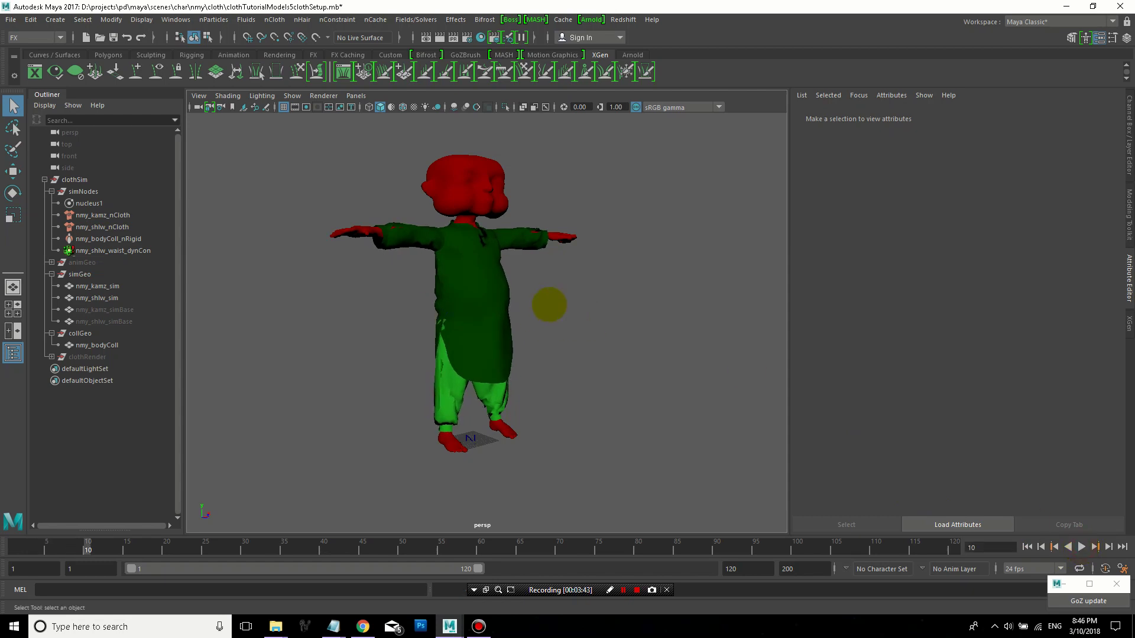
pyautogui.click(1027, 547)
# Hide the simGeo group, unhide the white clothRender garments, and test-play the animation
pyautogui.moveTo(568, 291); pyautogui.dragTo(443, 376)
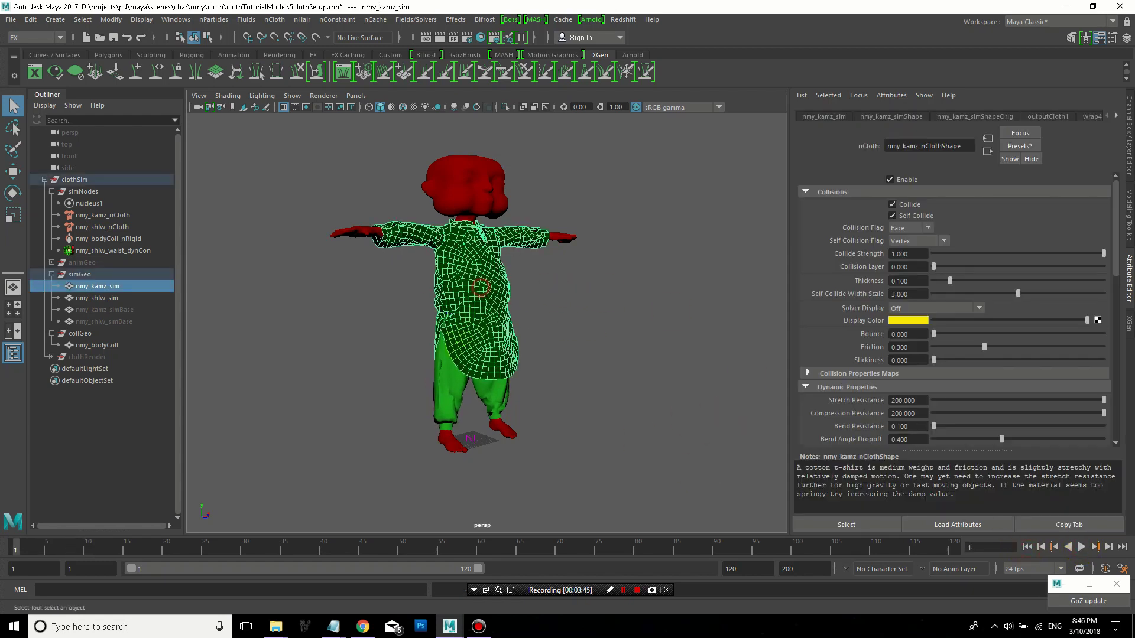
pyautogui.click(102, 274)
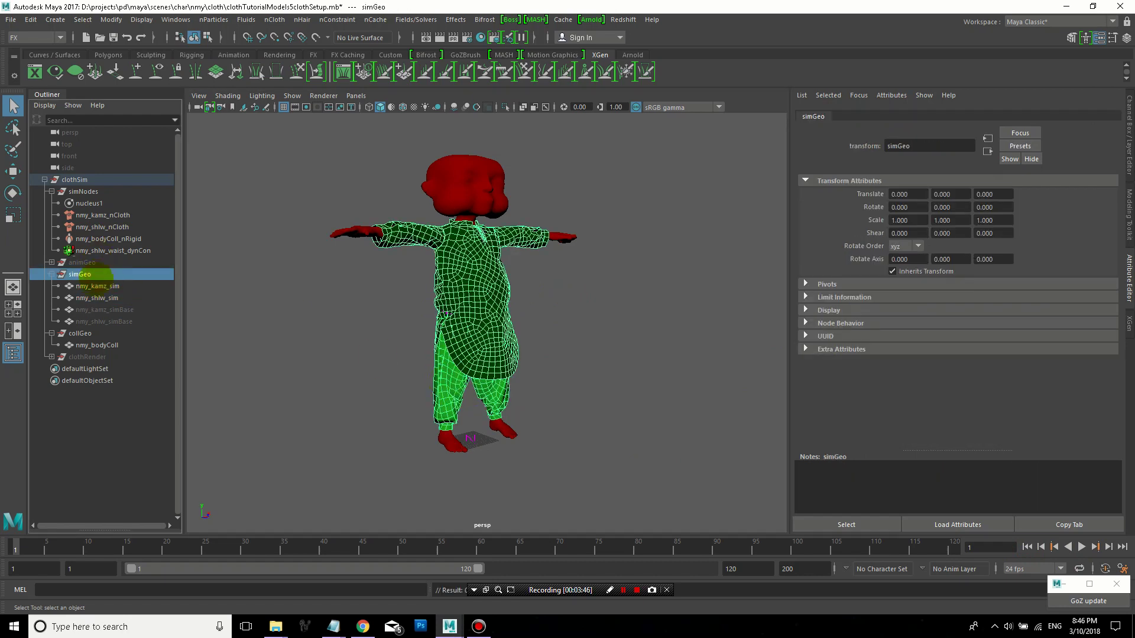
pyautogui.hotkey('ctrl', 'h')
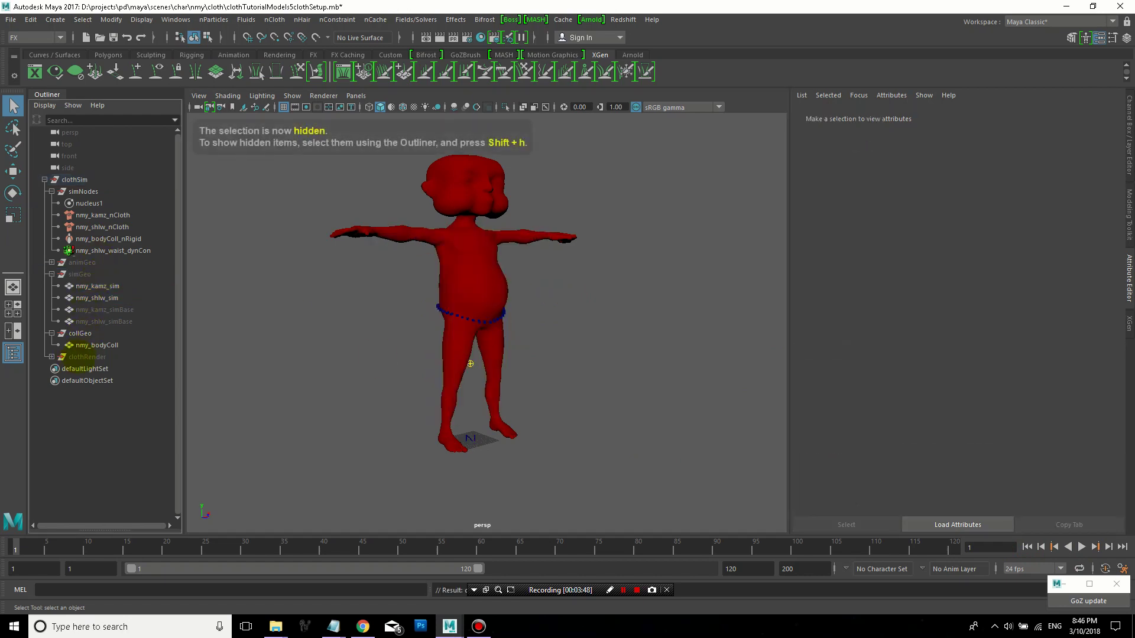
pyautogui.click(83, 357)
pyautogui.hotkey('shift', 'h')
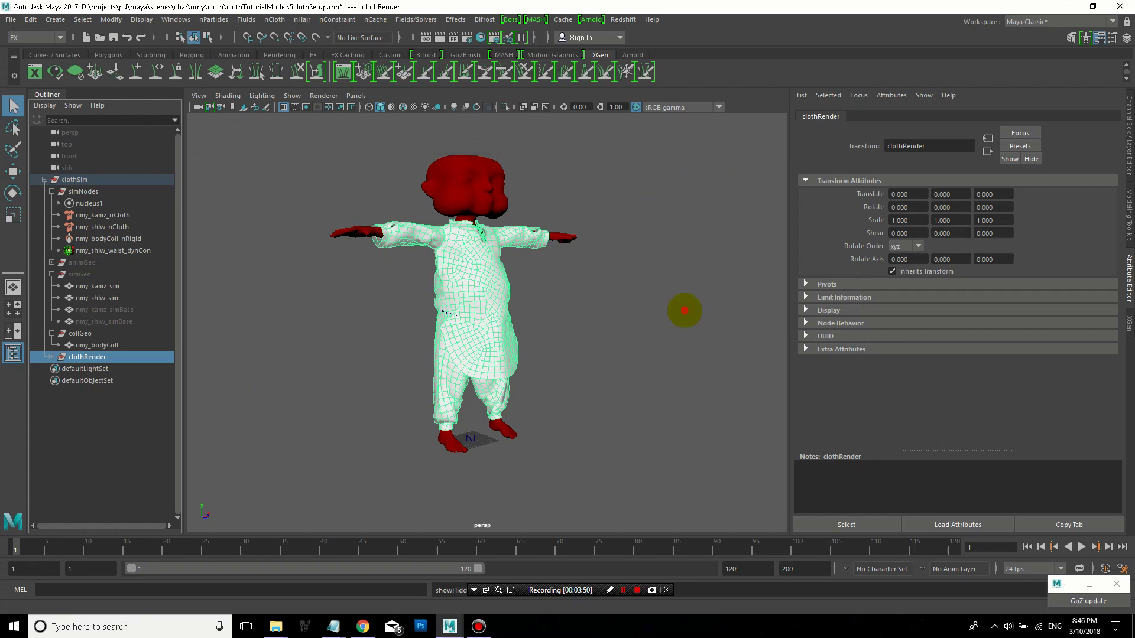
pyautogui.click(685, 310)
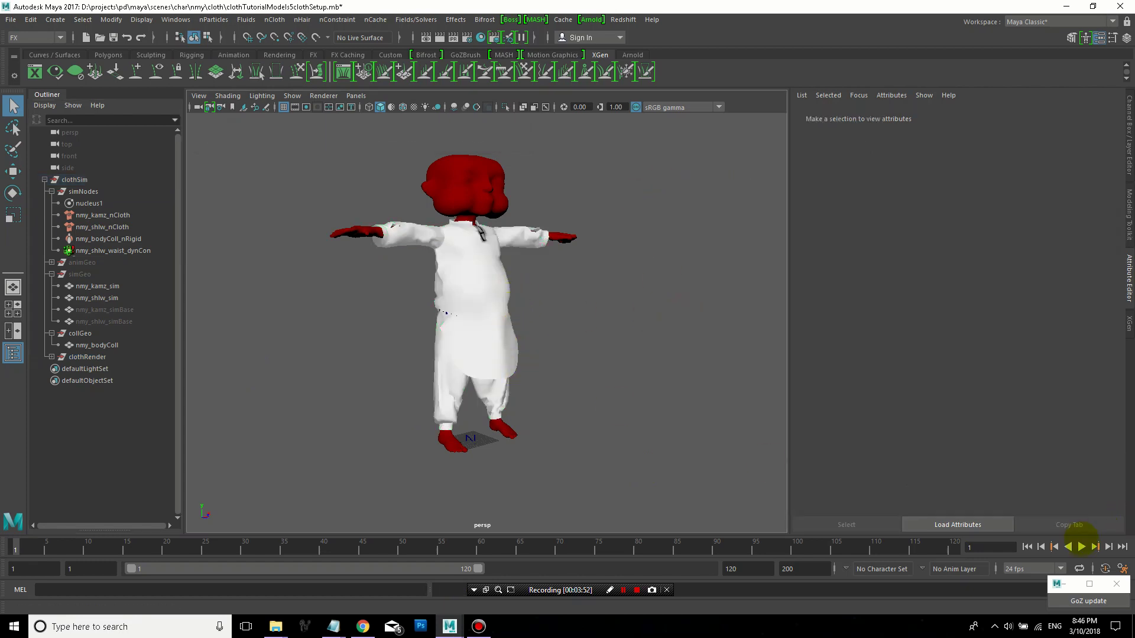
pyautogui.click(1082, 546)
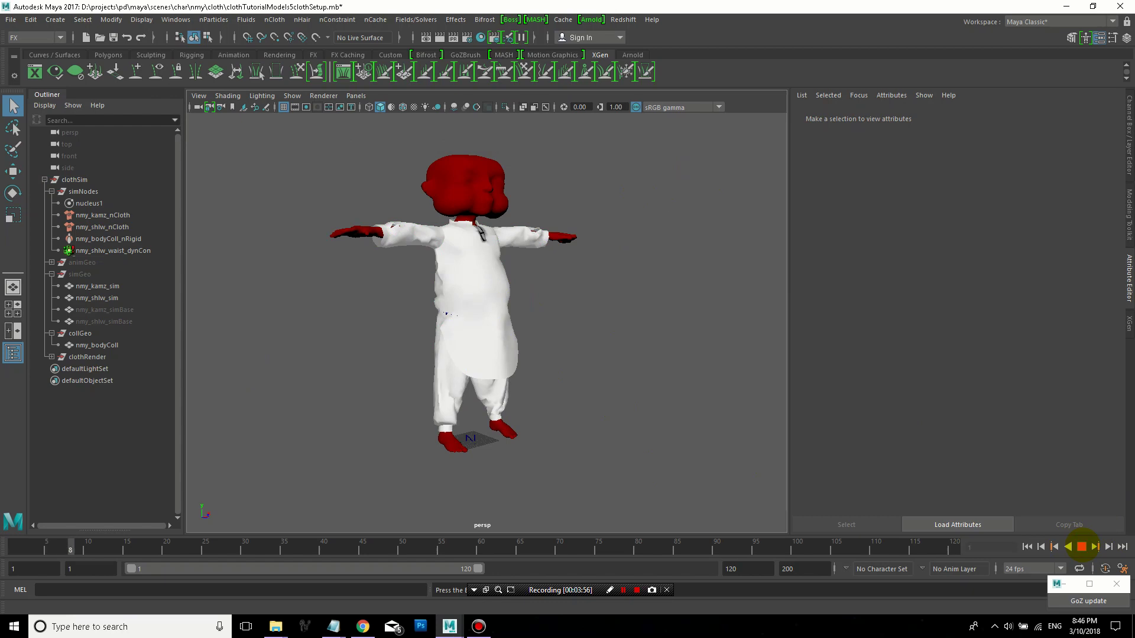
pyautogui.click(1082, 546)
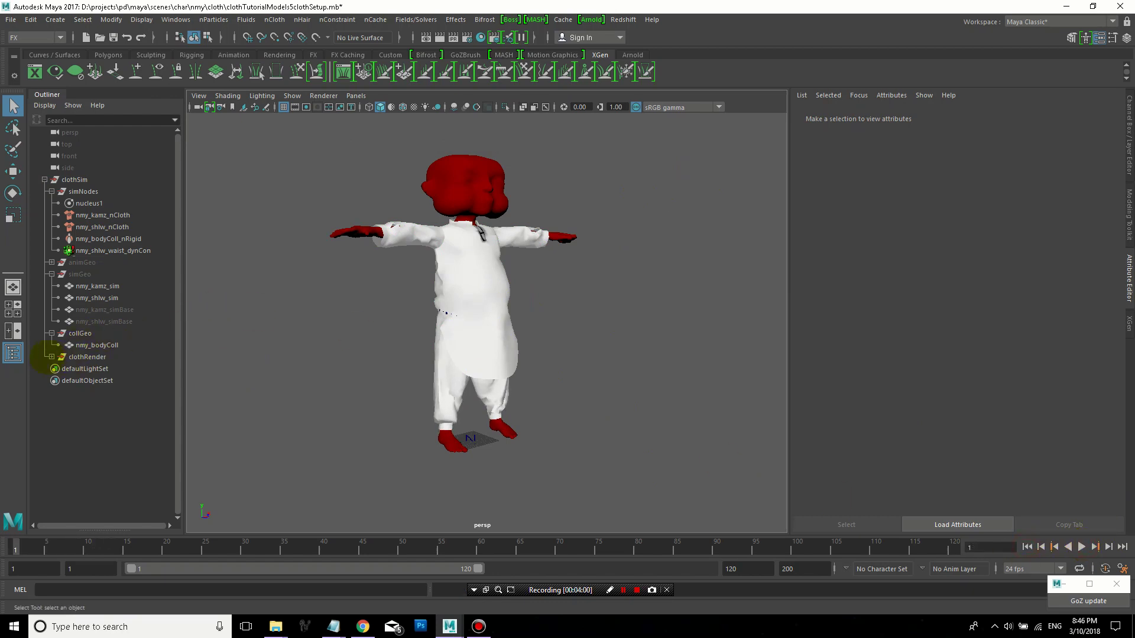
# Delete the construction history of the nmy_kamzCloth render mesh
pyautogui.click(52, 357)
pyautogui.click(89, 369)
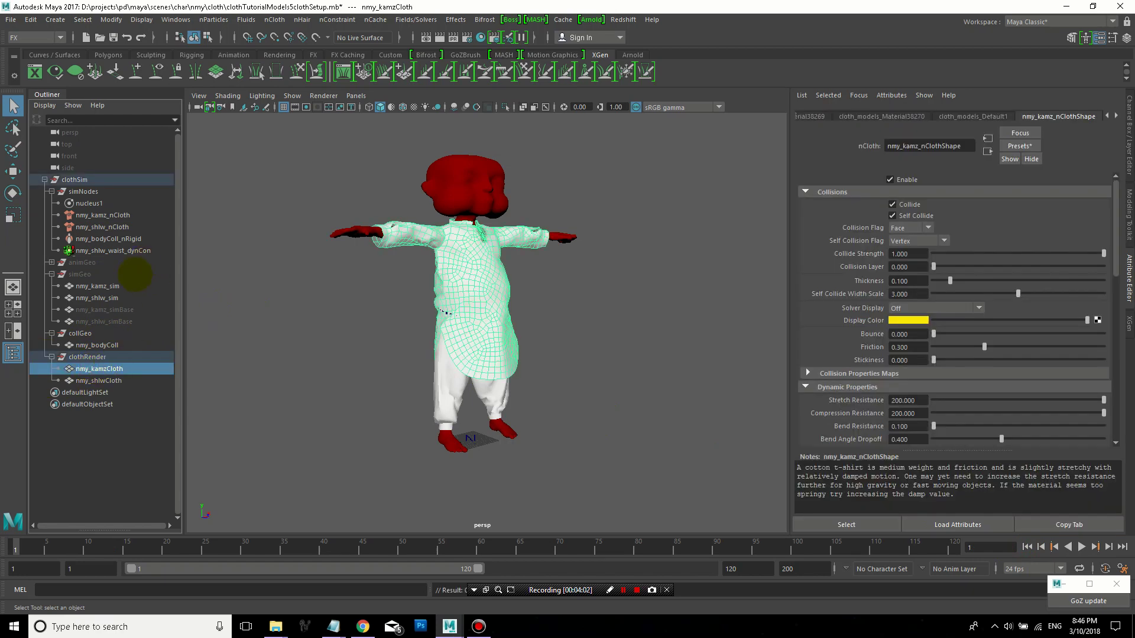
pyautogui.keyDown('ctrl'); pyautogui.click(98, 286); pyautogui.keyUp('ctrl')
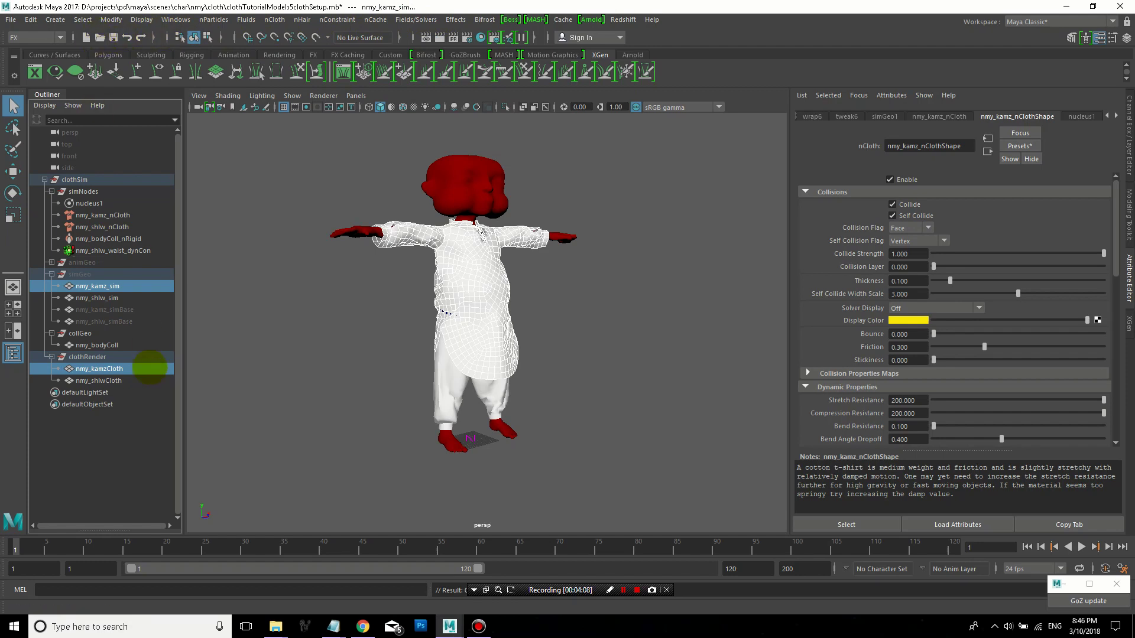
pyautogui.click(140, 368)
pyautogui.hotkey('ctrl', 'a')
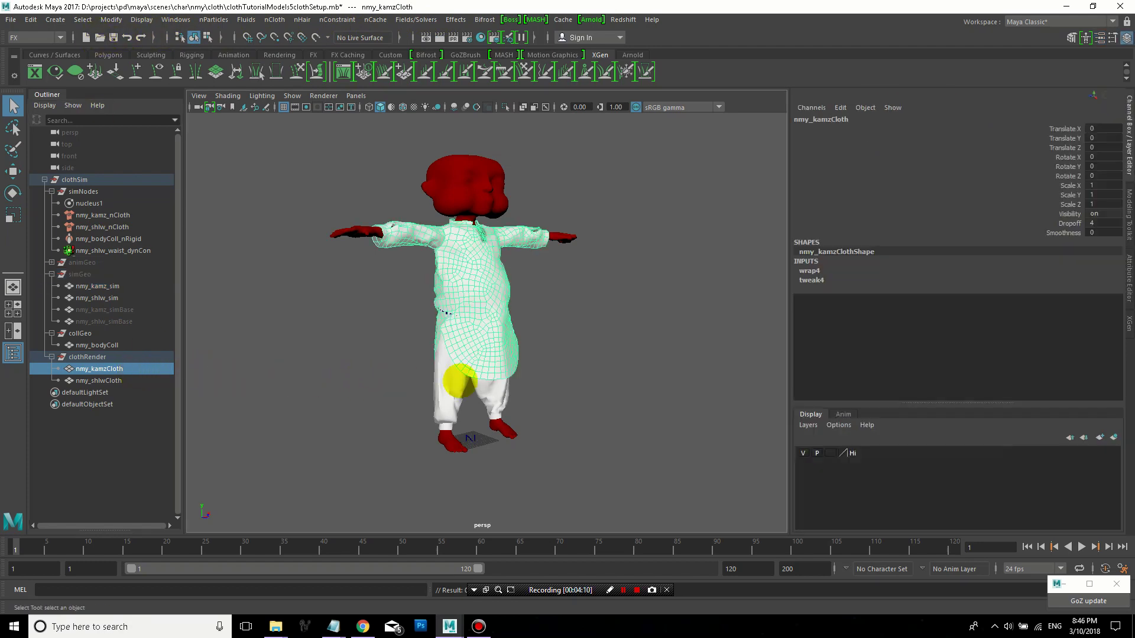
pyautogui.click(30, 19)
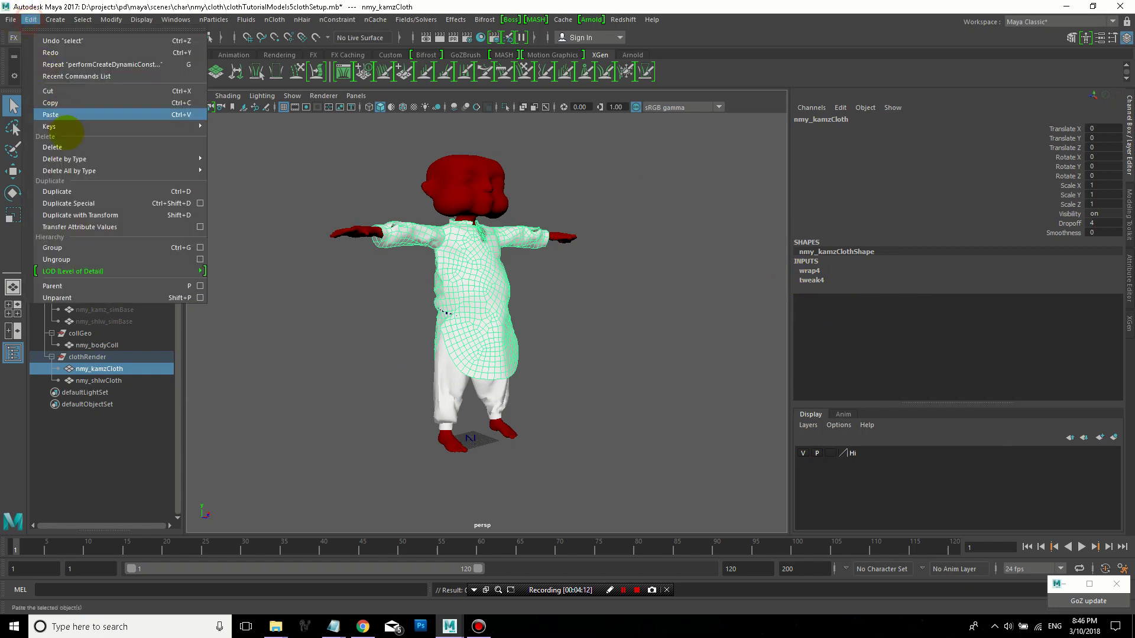
pyautogui.click(231, 165)
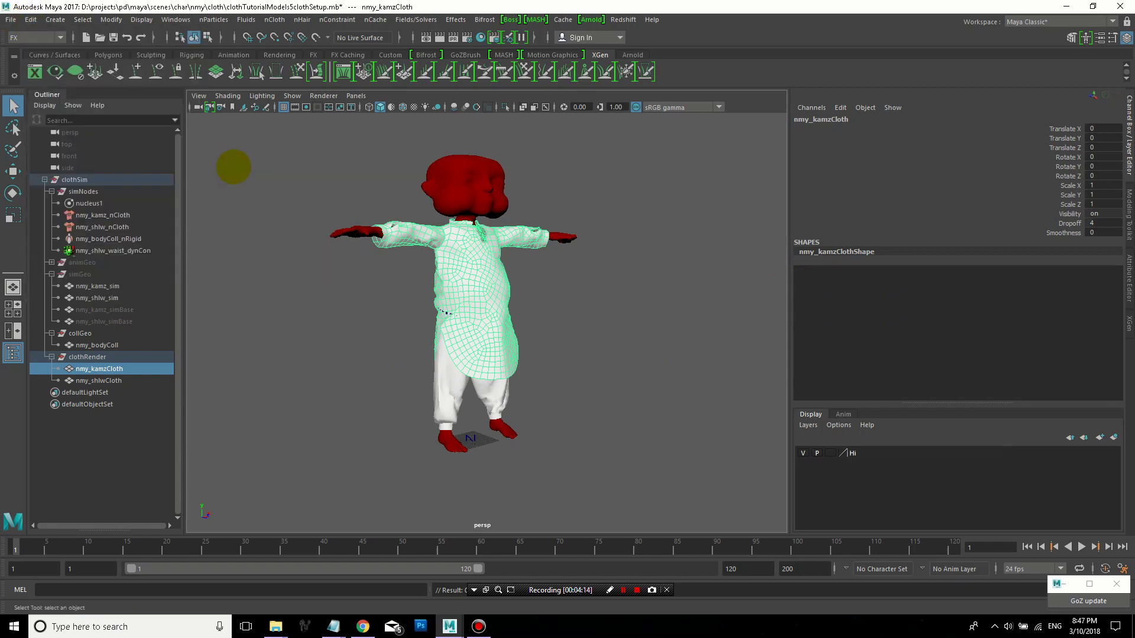
# Wrap nmy_kamzCloth to nmy_kamz_sim with a Rigging Deform > Wrap deformer
pyautogui.keyDown('ctrl'); pyautogui.click(98, 286); pyautogui.keyUp('ctrl')
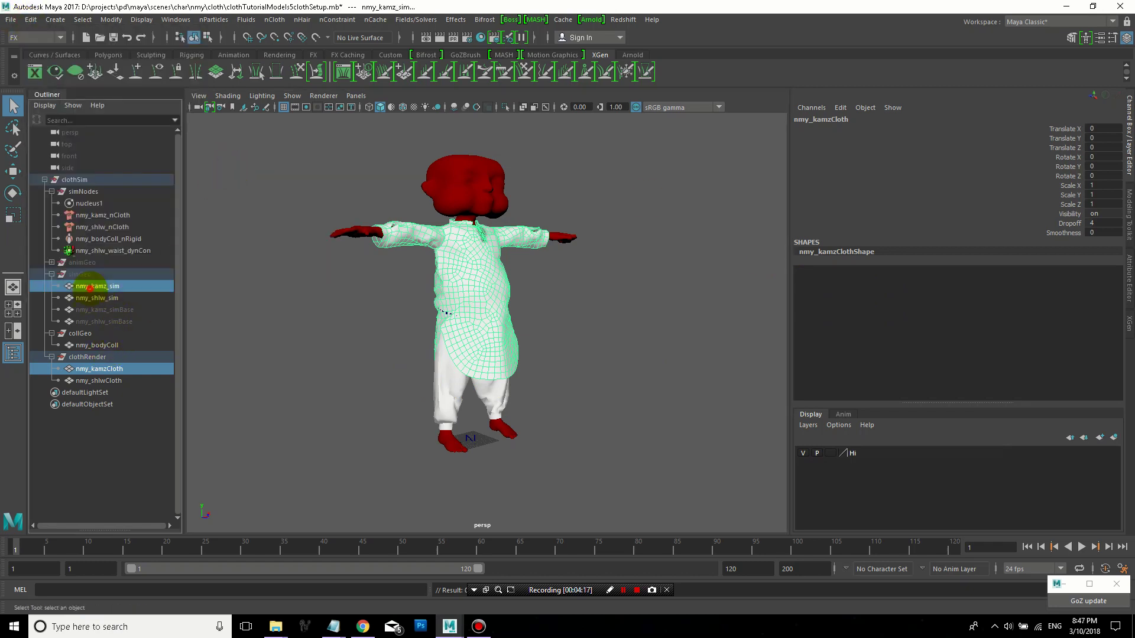
pyautogui.click(39, 37)
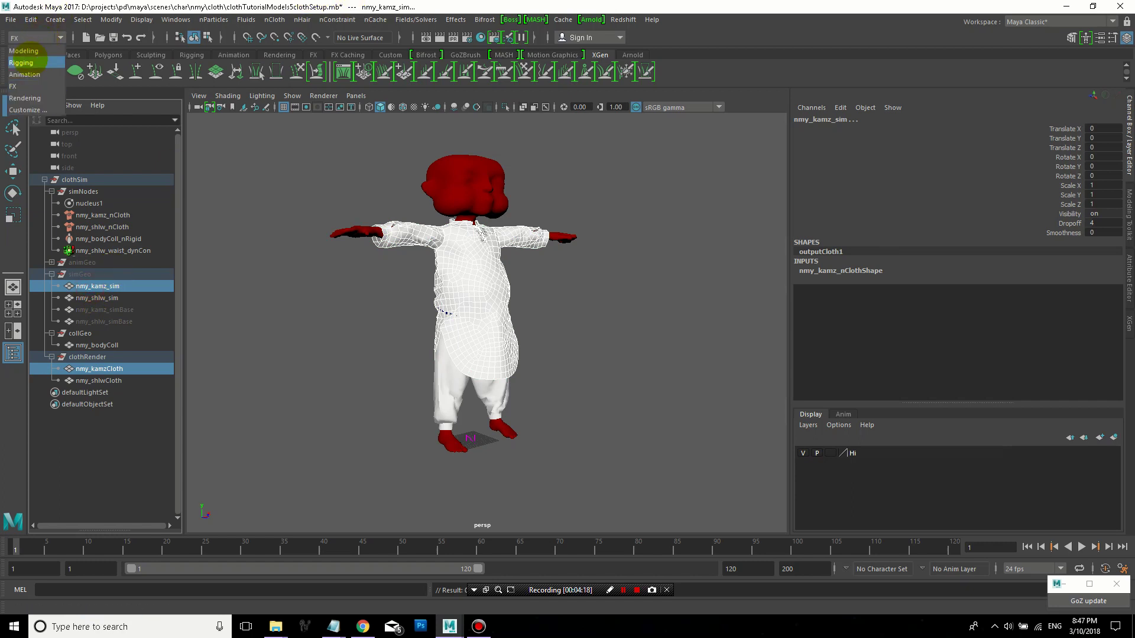
pyautogui.click(21, 62)
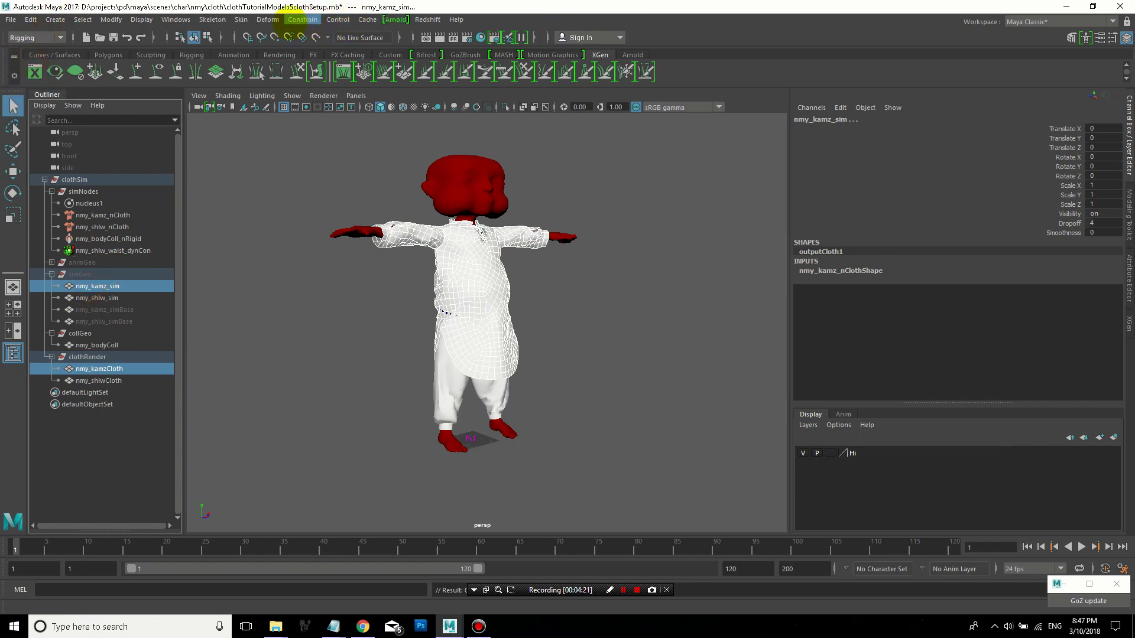
pyautogui.click(268, 20)
pyautogui.click(395, 120)
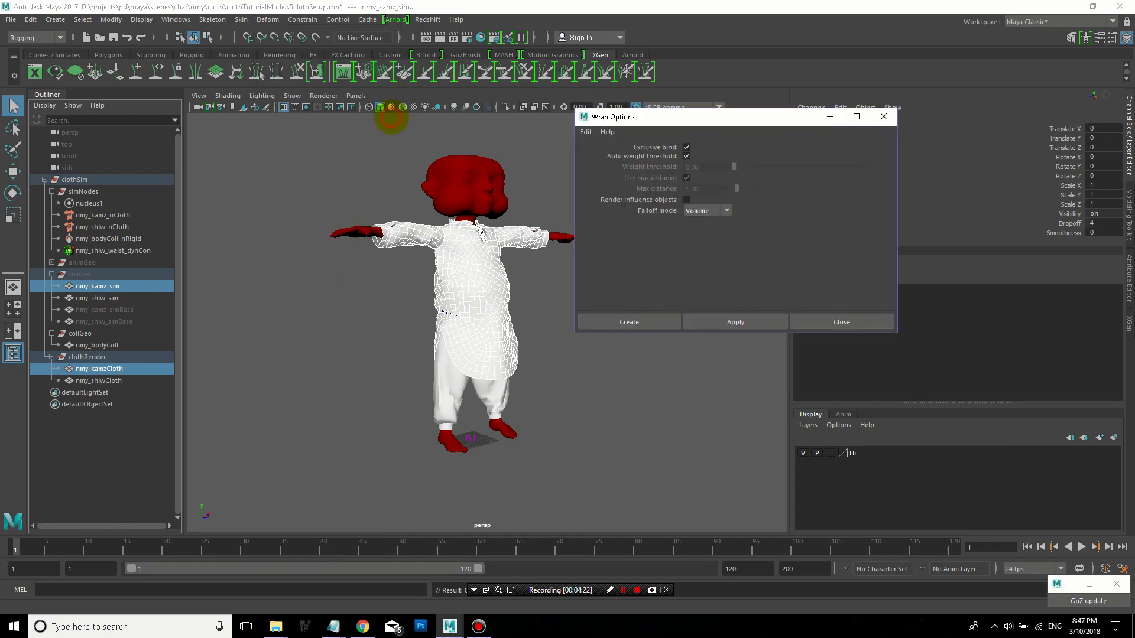
pyautogui.click(628, 322)
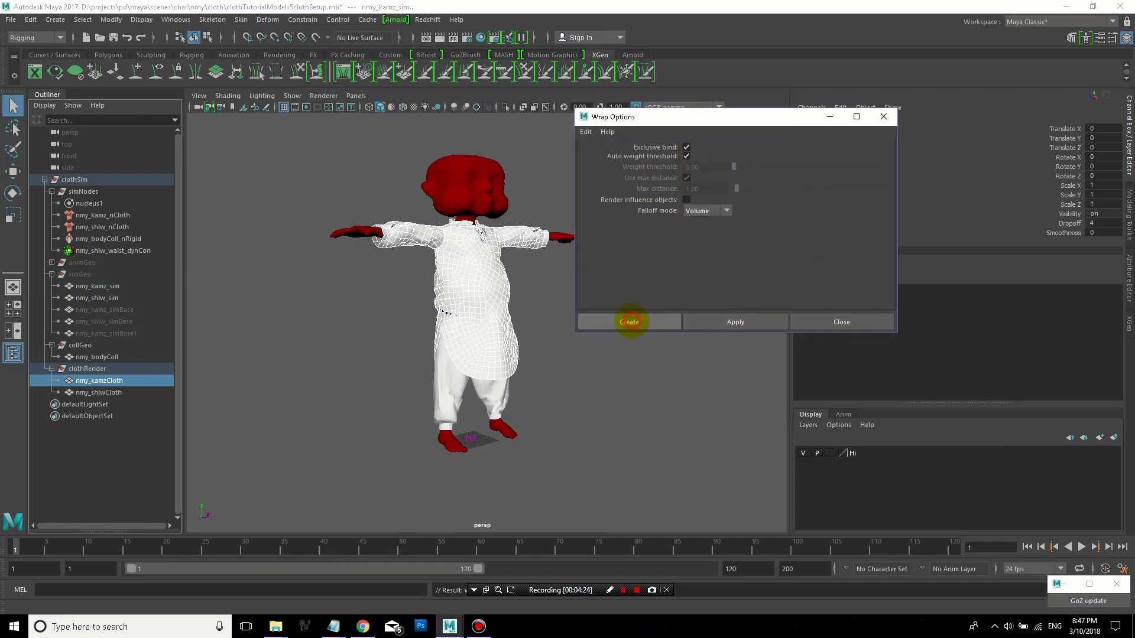
pyautogui.click(697, 394)
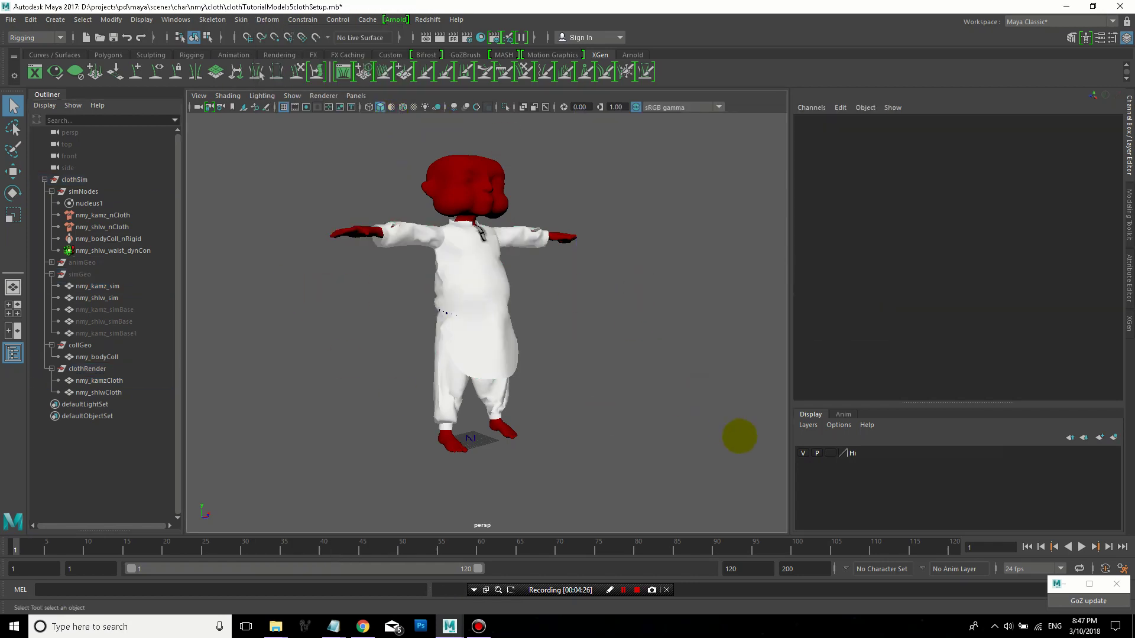
pyautogui.click(1083, 547)
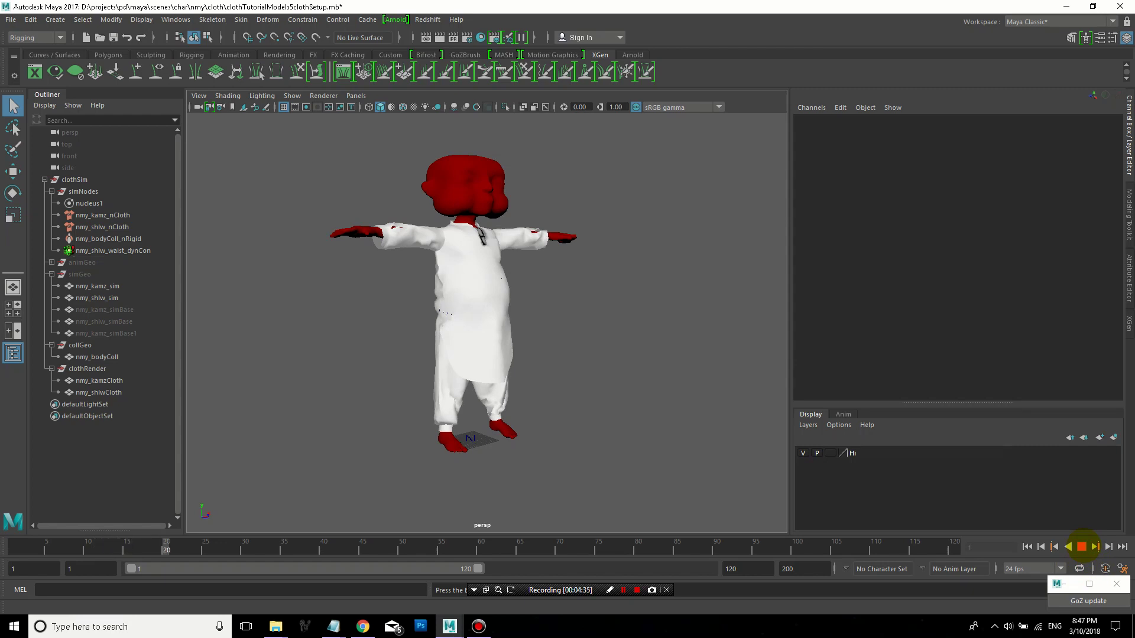
pyautogui.click(1082, 546)
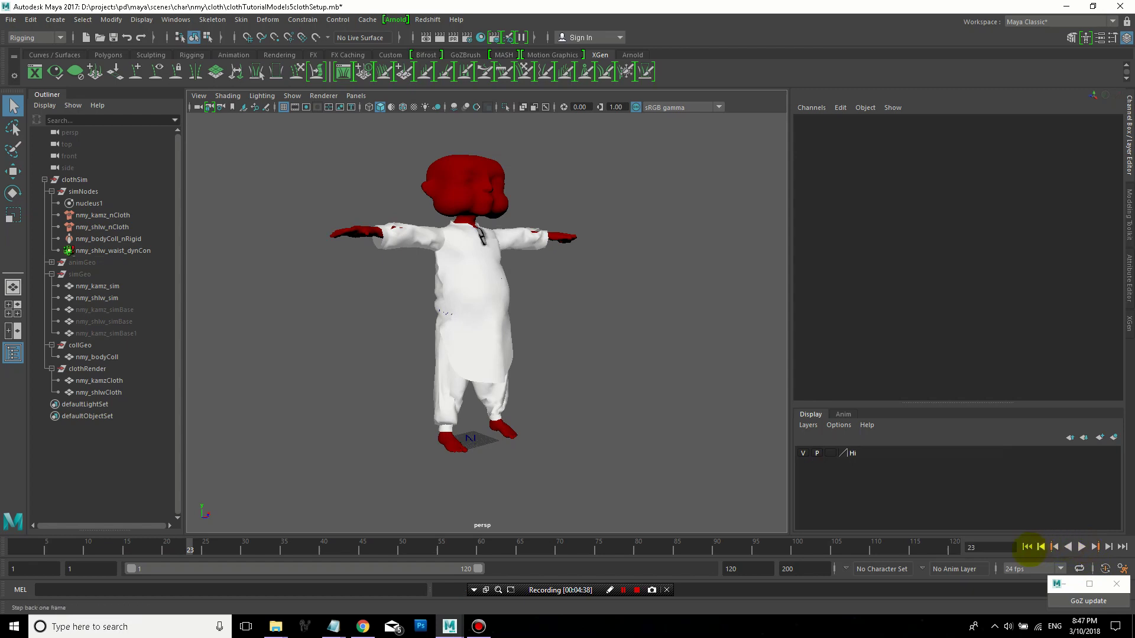
pyautogui.click(1028, 546)
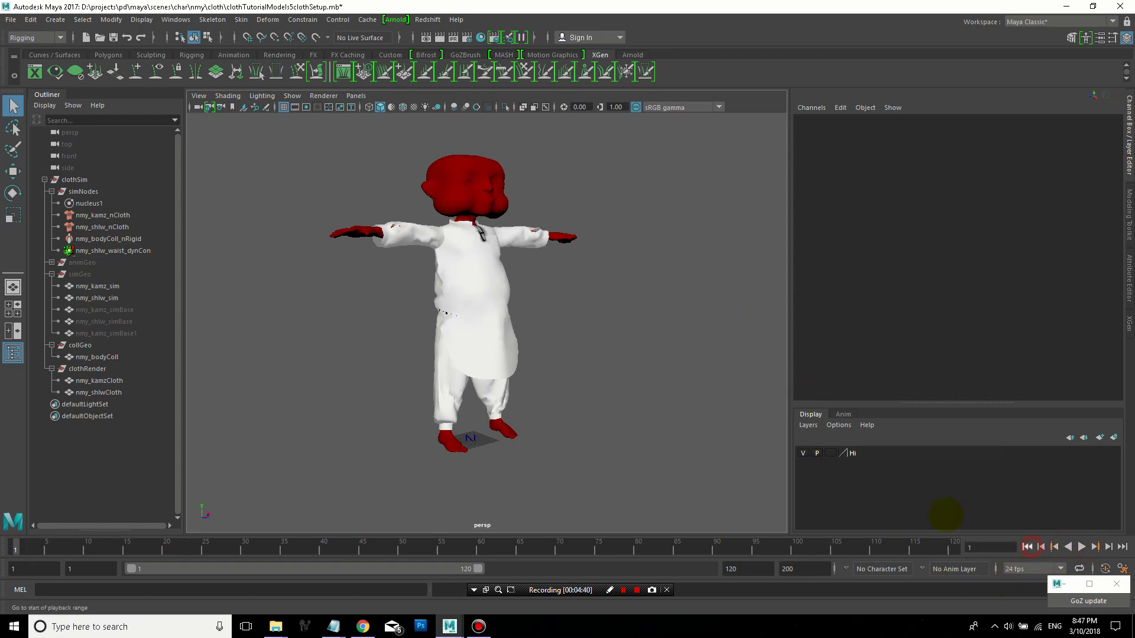
pyautogui.click(110, 214)
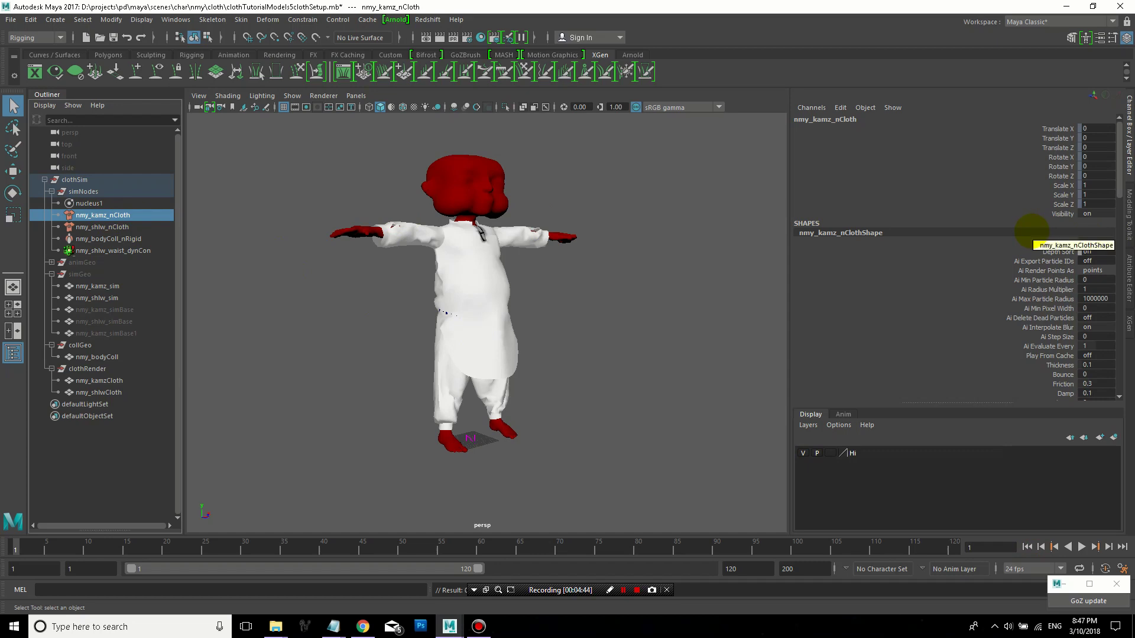
# Set the shalwar nCloth collision Thickness to 0.300
pyautogui.hotkey('ctrl', 'a')
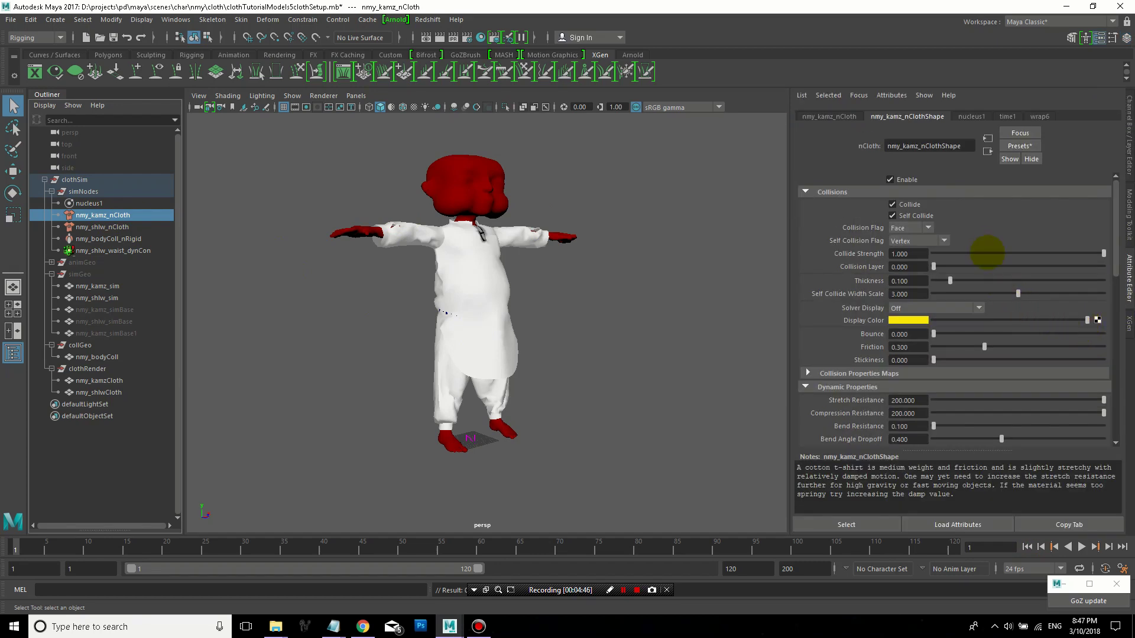
pyautogui.scroll(-2, 952, 204)
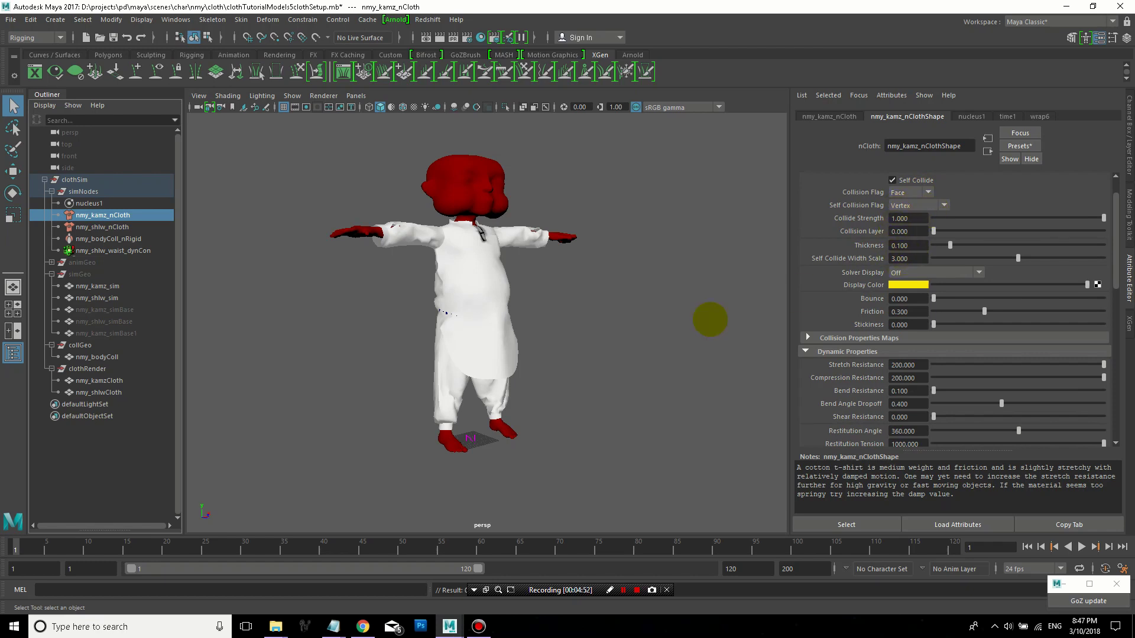
pyautogui.click(439, 360)
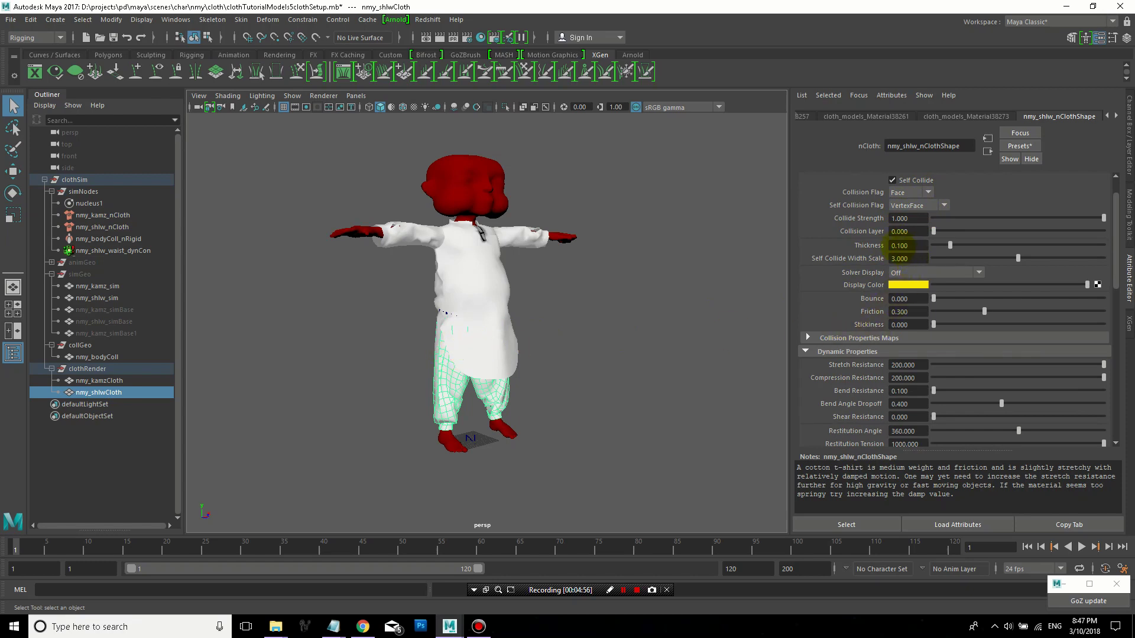
pyautogui.click(898, 245)
pyautogui.press('Tab')
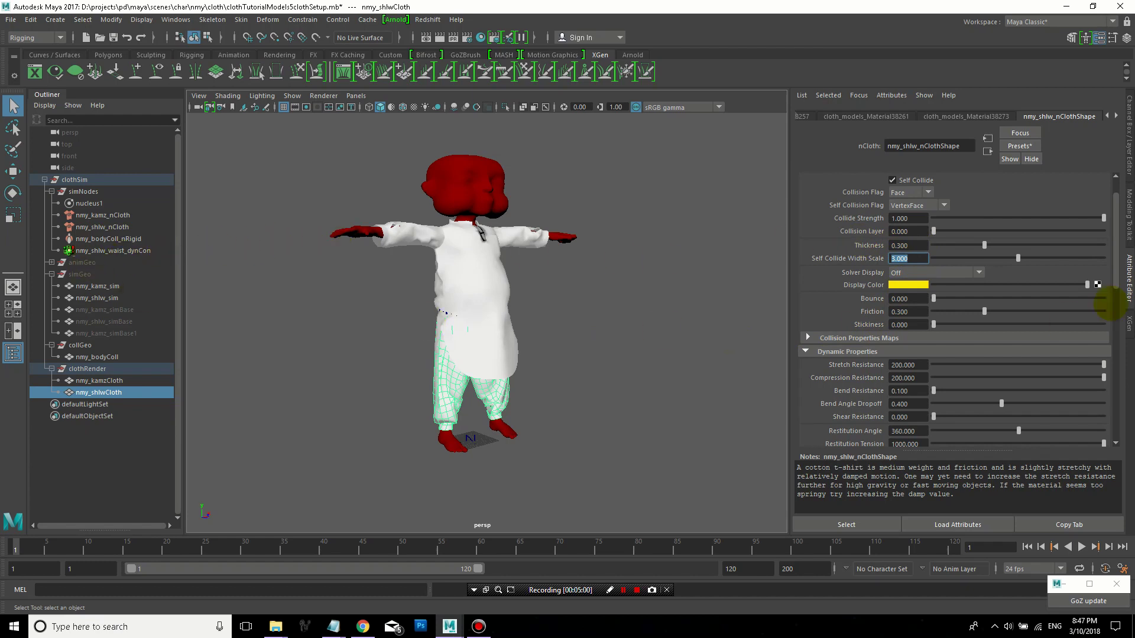
# Hide the clothRender group, leaving only the red body visible
pyautogui.scroll(-1, 1067, 240)
pyautogui.scroll(-1, 1067, 240)
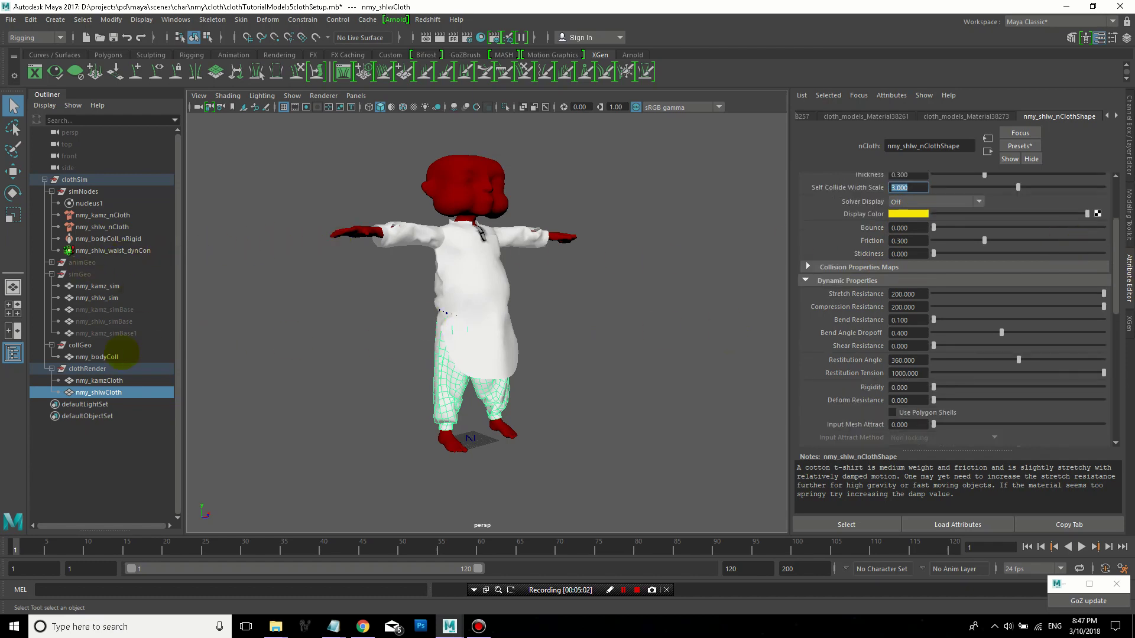
pyautogui.click(88, 368)
pyautogui.hotkey('ctrl', 'h')
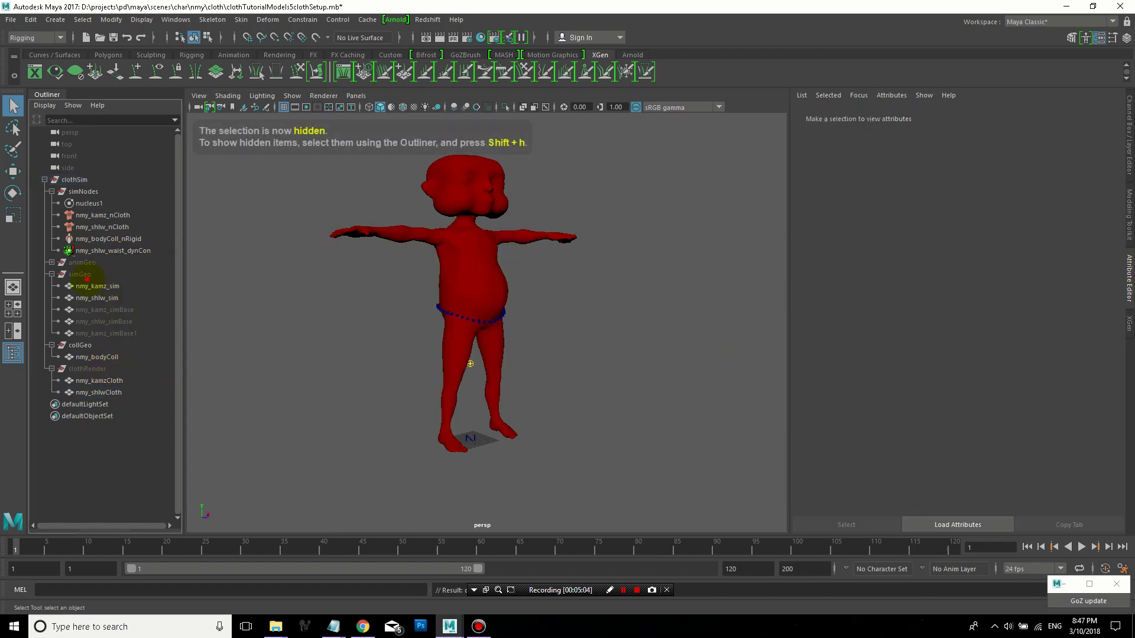
# Unhide simGeo, play the simulation to frame 9, and select the nmy_kamz_sim mesh
pyautogui.click(88, 274)
pyautogui.hotkey('shift', 'h')
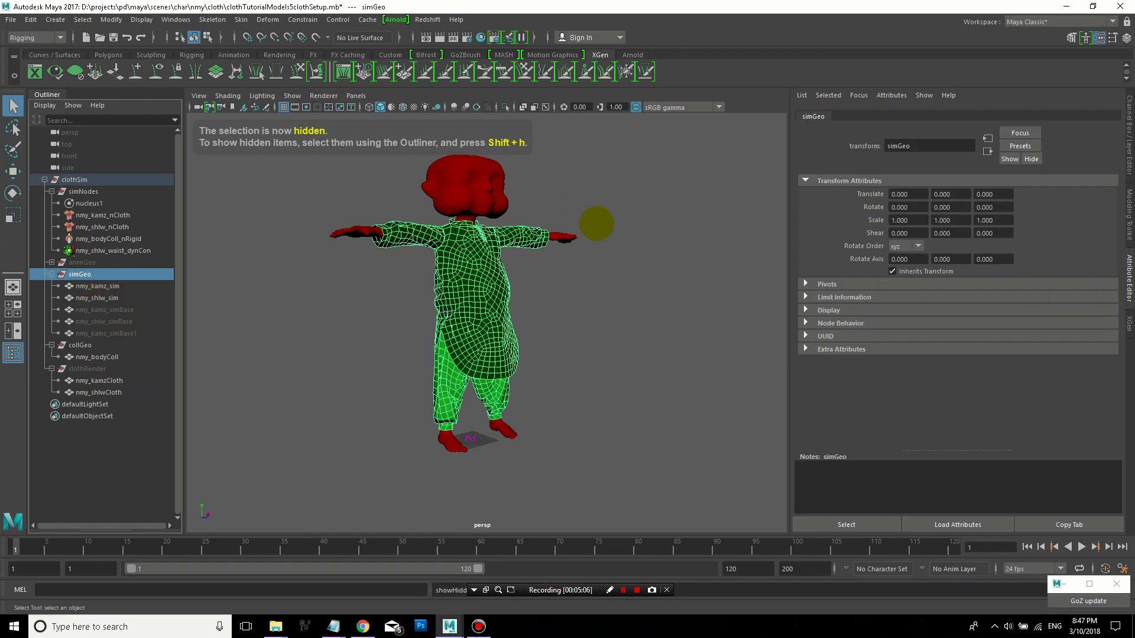
pyautogui.click(665, 216)
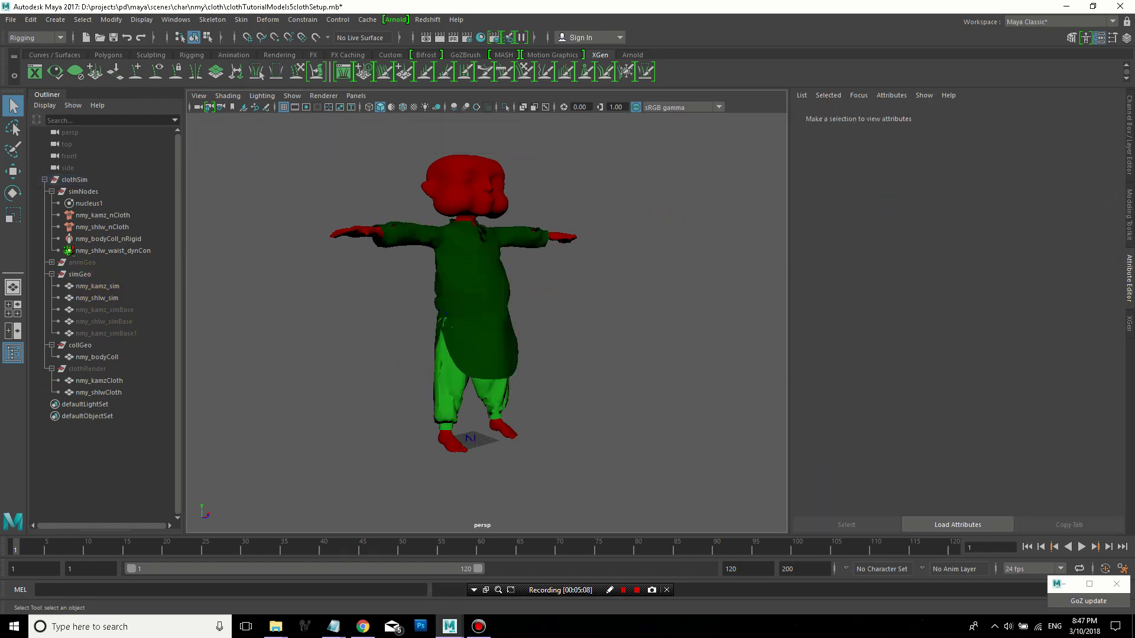
pyautogui.click(1081, 547)
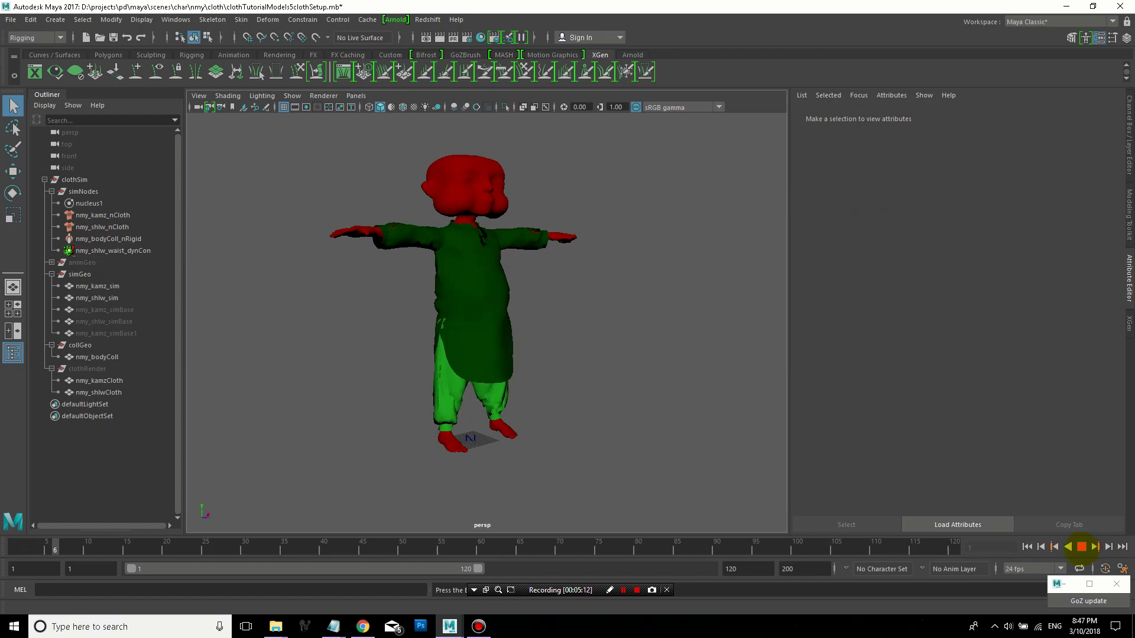
pyautogui.click(1081, 547)
pyautogui.click(459, 322)
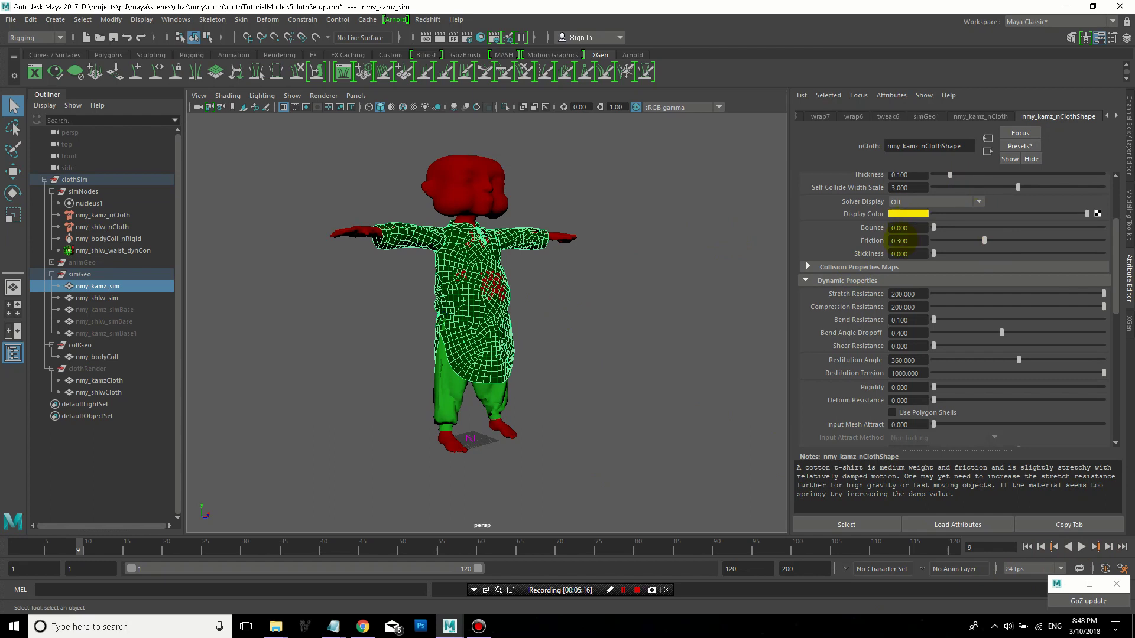
# Give nmy_kamz_nCloth Thickness 0.300 and Full Surface self-collision
pyautogui.click(89, 214)
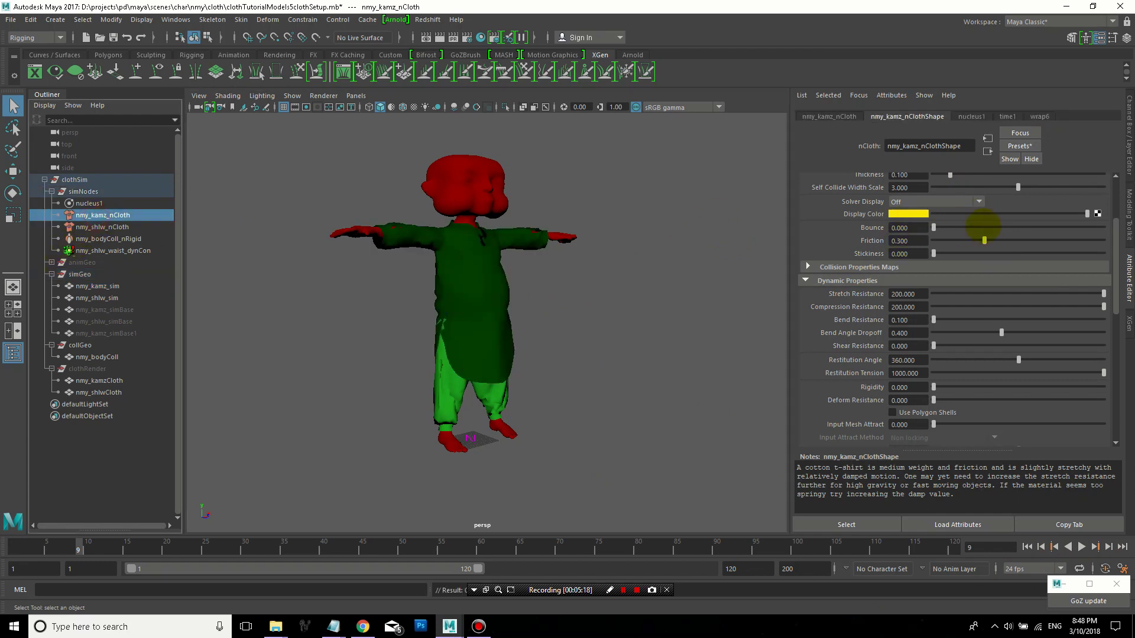
pyautogui.scroll(2, 928, 240)
pyautogui.click(899, 211)
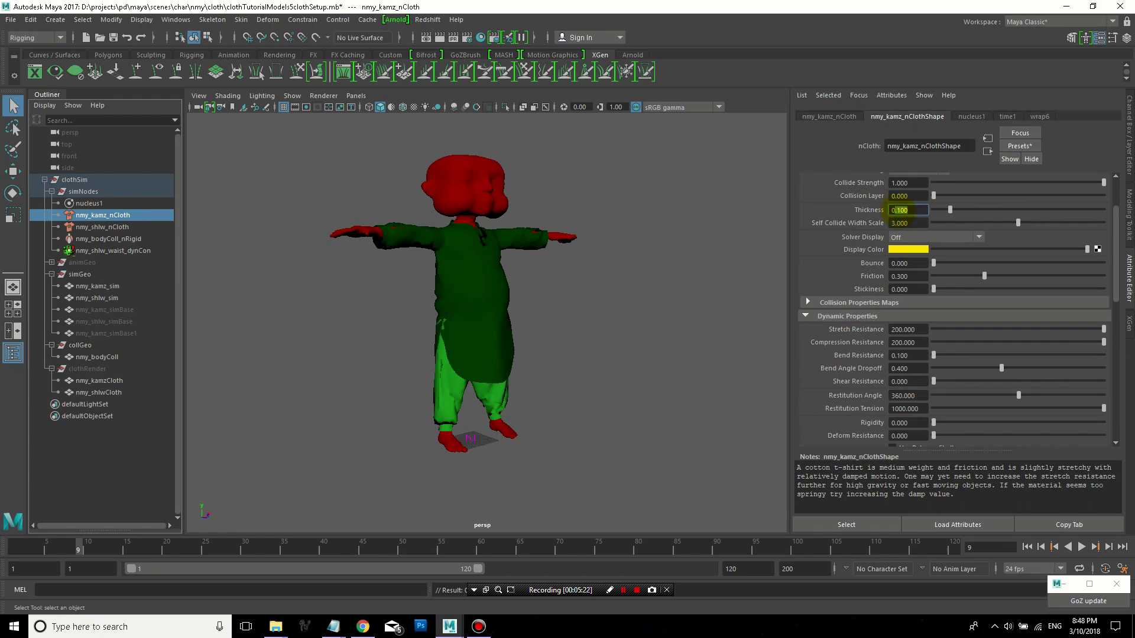
pyautogui.doubleClick(904, 211)
pyautogui.write('3')
pyautogui.press('Tab')
pyautogui.scroll(2, 946, 319)
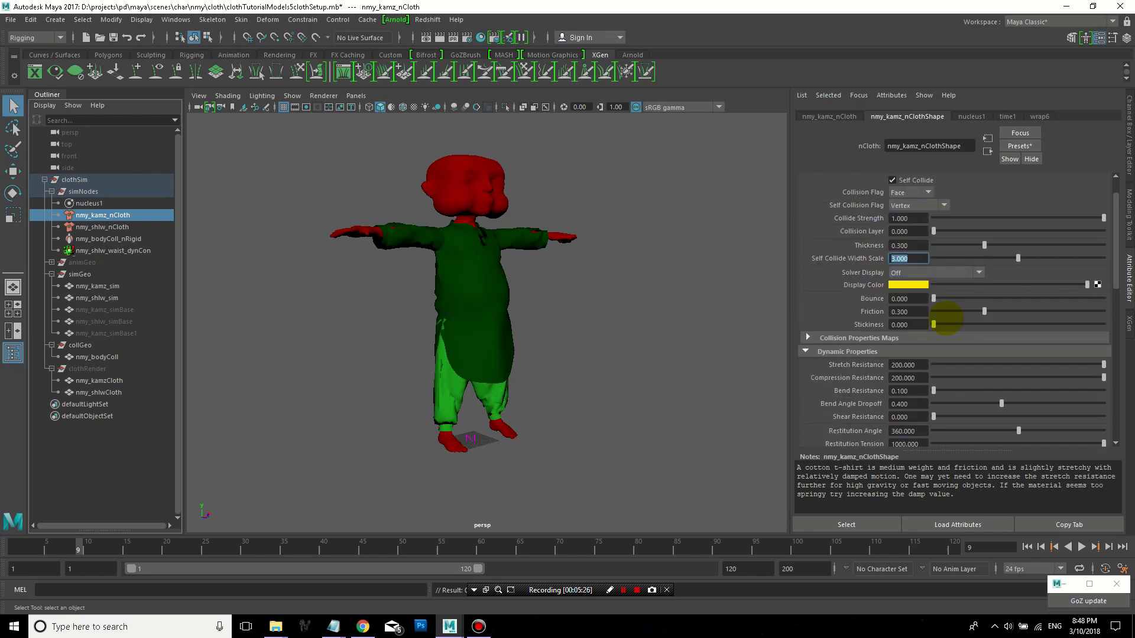
pyautogui.scroll(2, 946, 319)
pyautogui.click(914, 239)
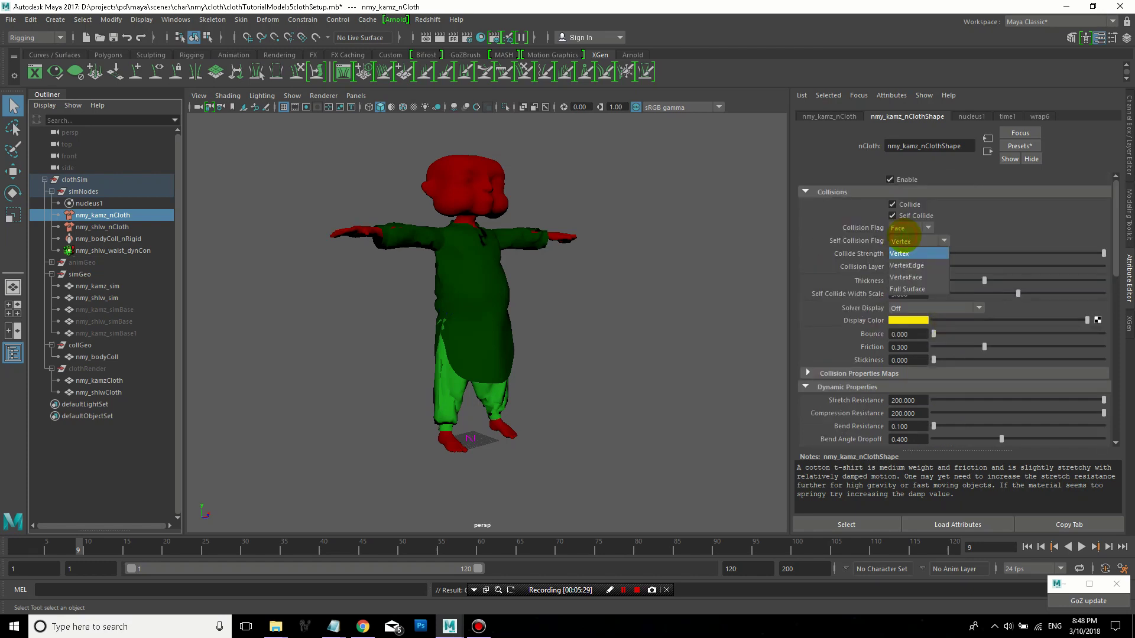
pyautogui.click(908, 289)
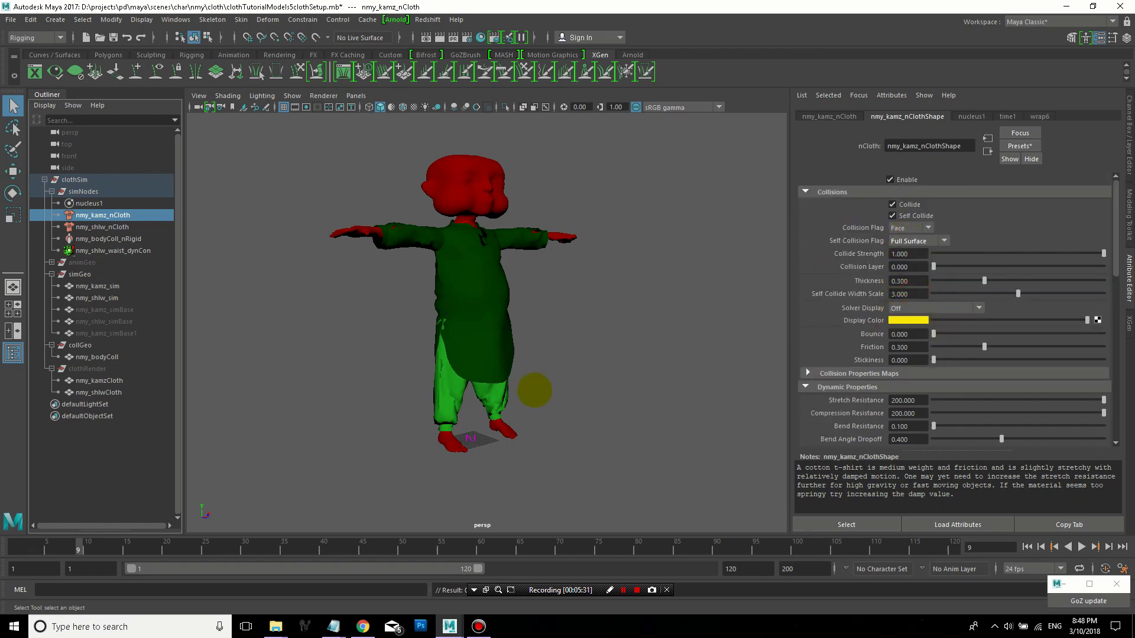
# Set nmy_shlw_nCloth's Self Collision Flag to Full Surface
pyautogui.click(100, 227)
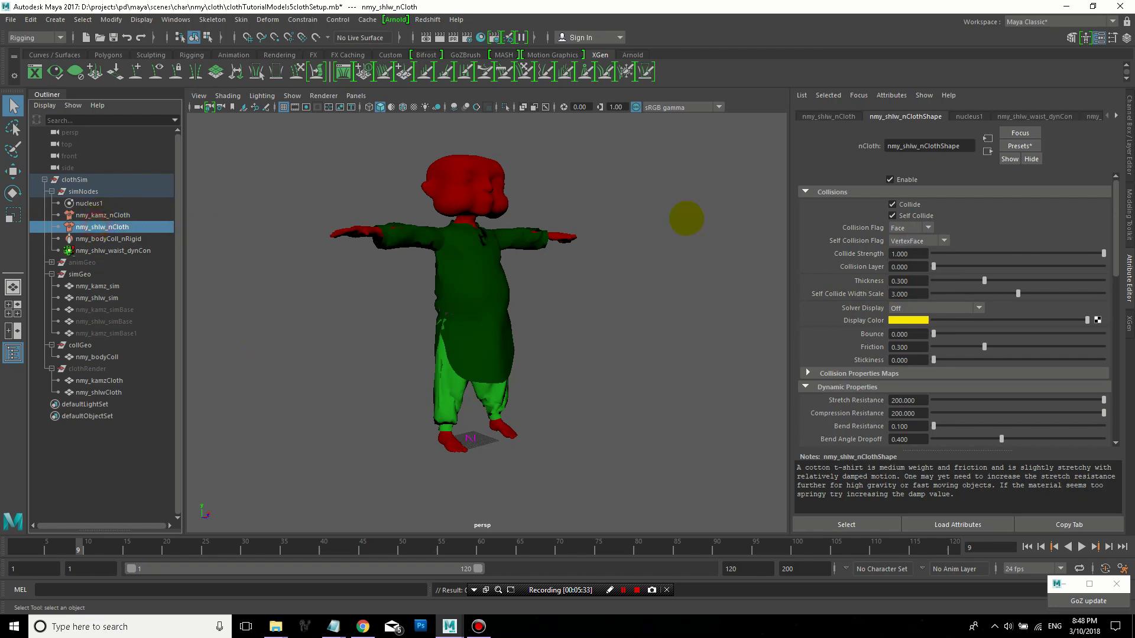
pyautogui.click(914, 240)
pyautogui.click(911, 289)
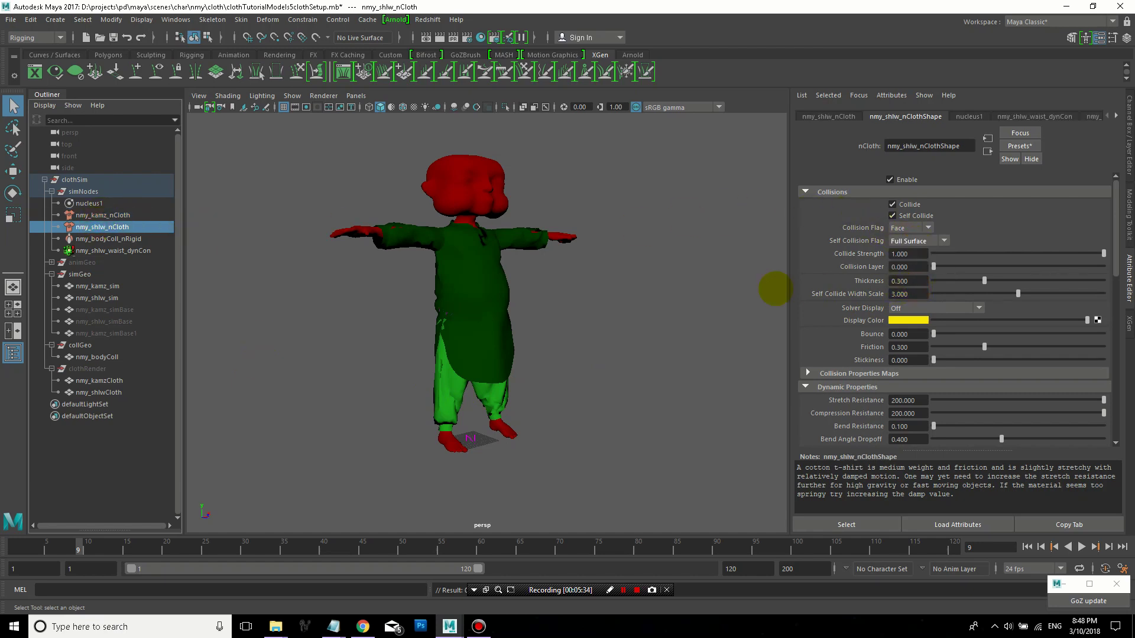
pyautogui.click(675, 288)
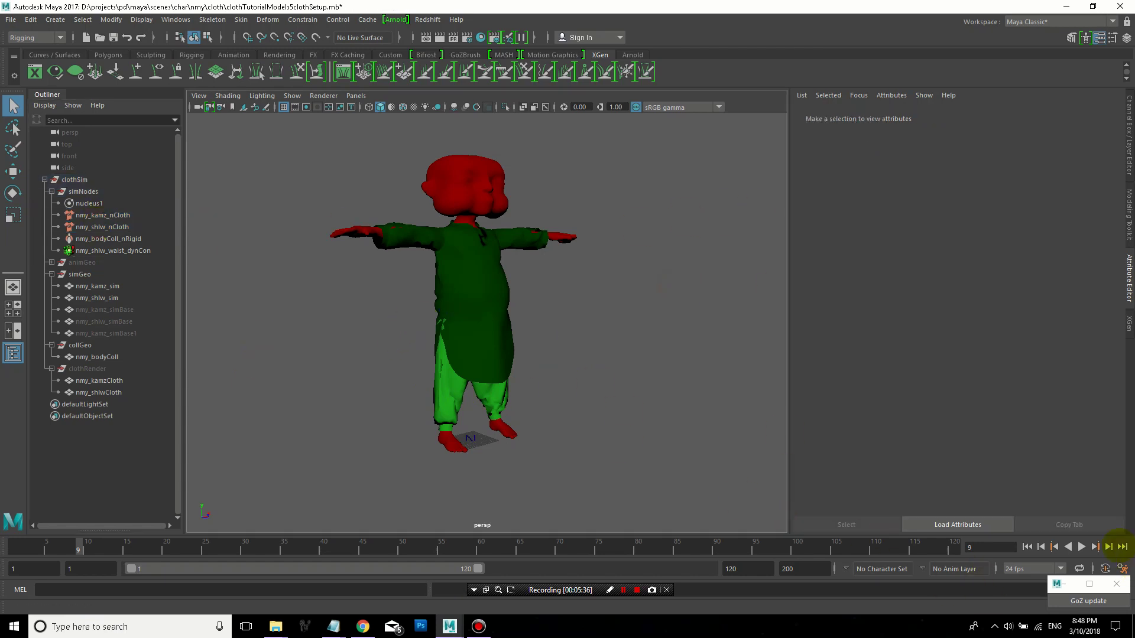
# Play the simulation to frame 17, then rewind to frame 1
pyautogui.click(1080, 547)
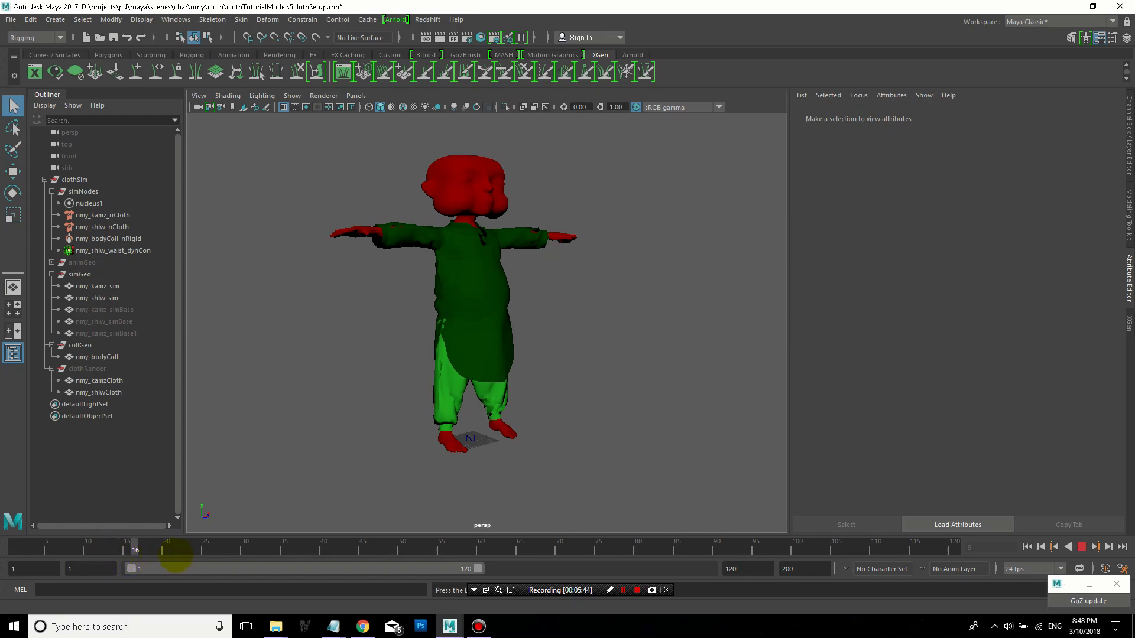
pyautogui.click(1082, 547)
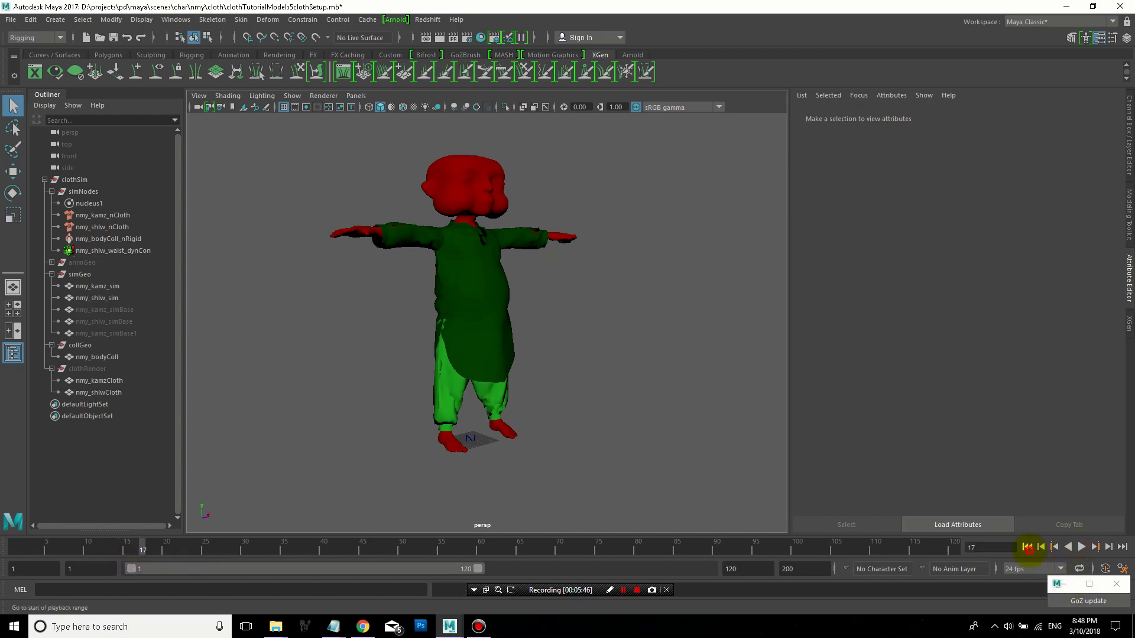
pyautogui.click(1027, 547)
# Set nmy_shlw_nCloth's Self Collision Flag to VertexFace
pyautogui.click(126, 218)
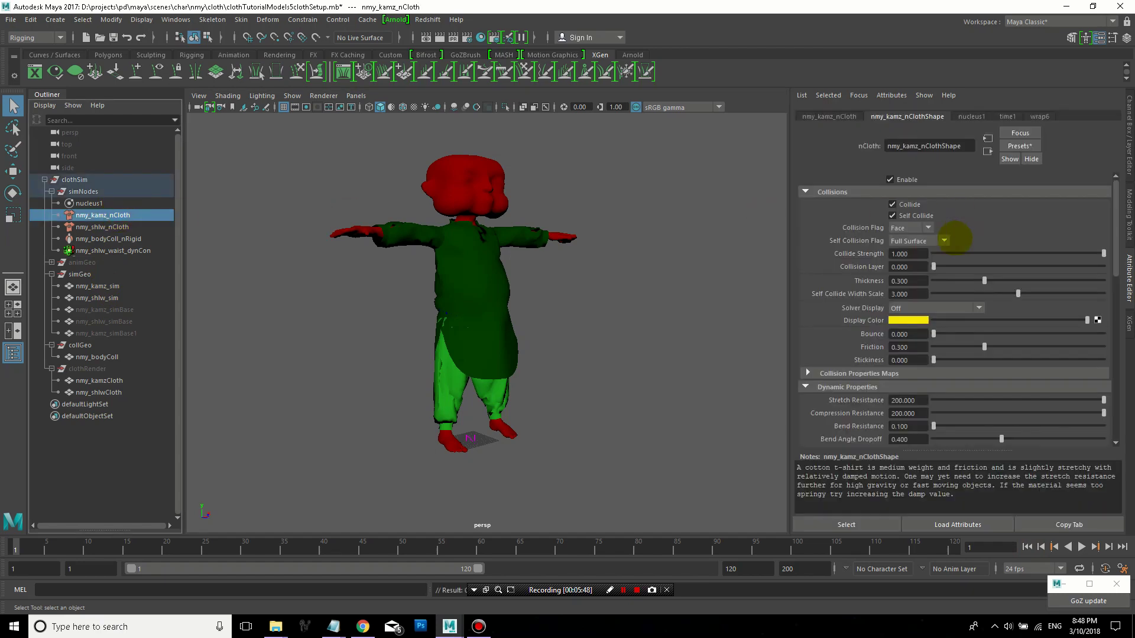
pyautogui.click(939, 242)
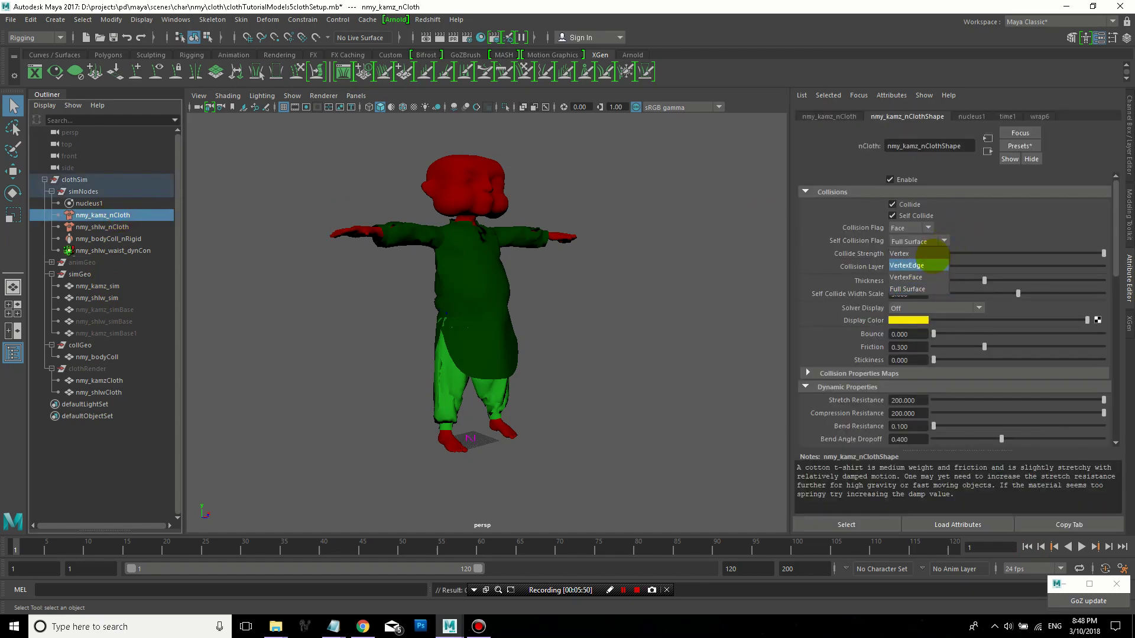
pyautogui.click(104, 227)
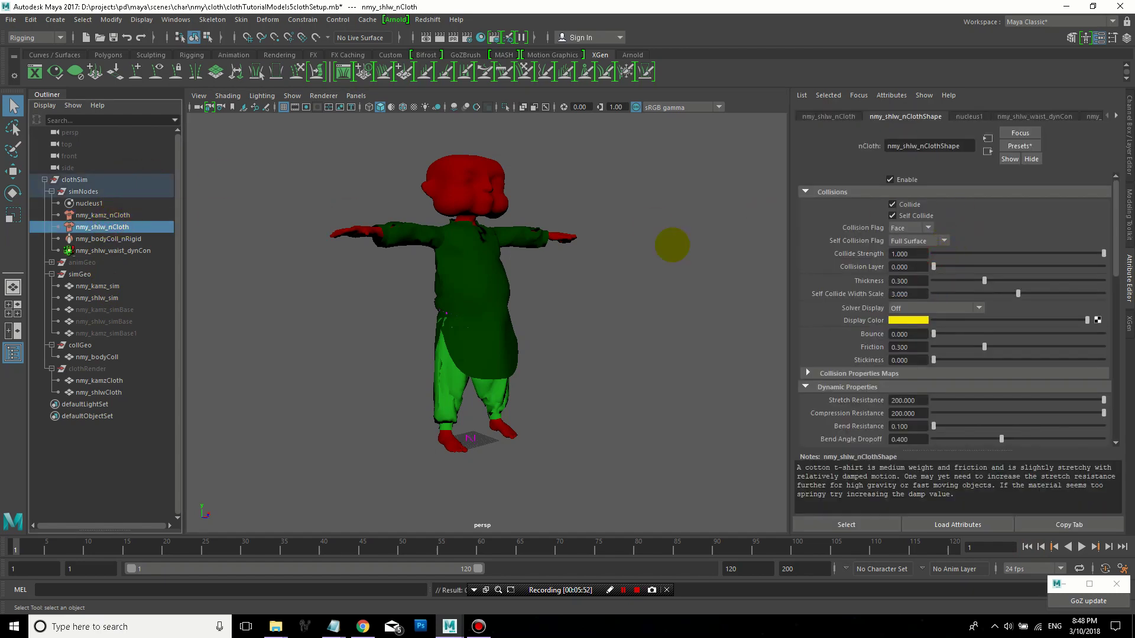
pyautogui.click(919, 241)
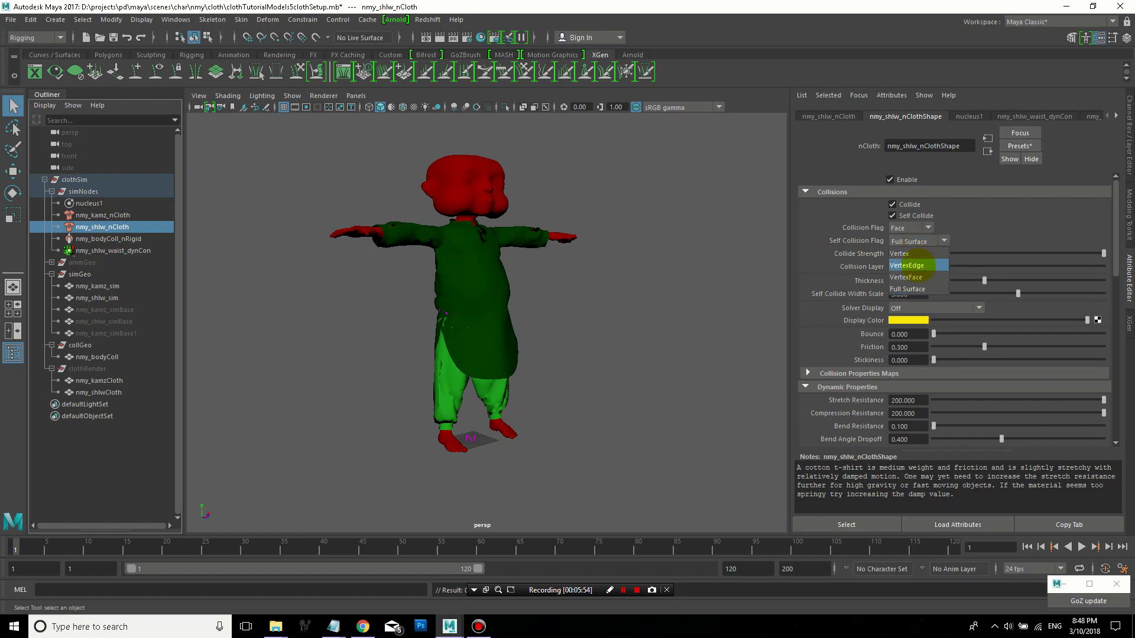
pyautogui.click(914, 278)
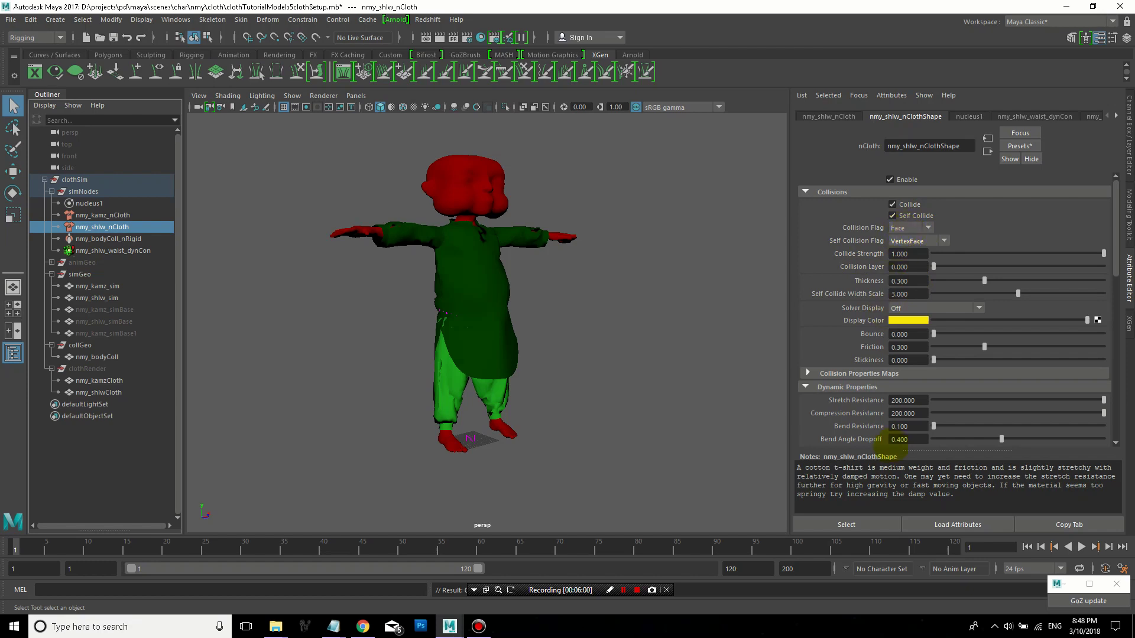
pyautogui.scroll(-1, 890, 414)
pyautogui.scroll(-2, 892, 378)
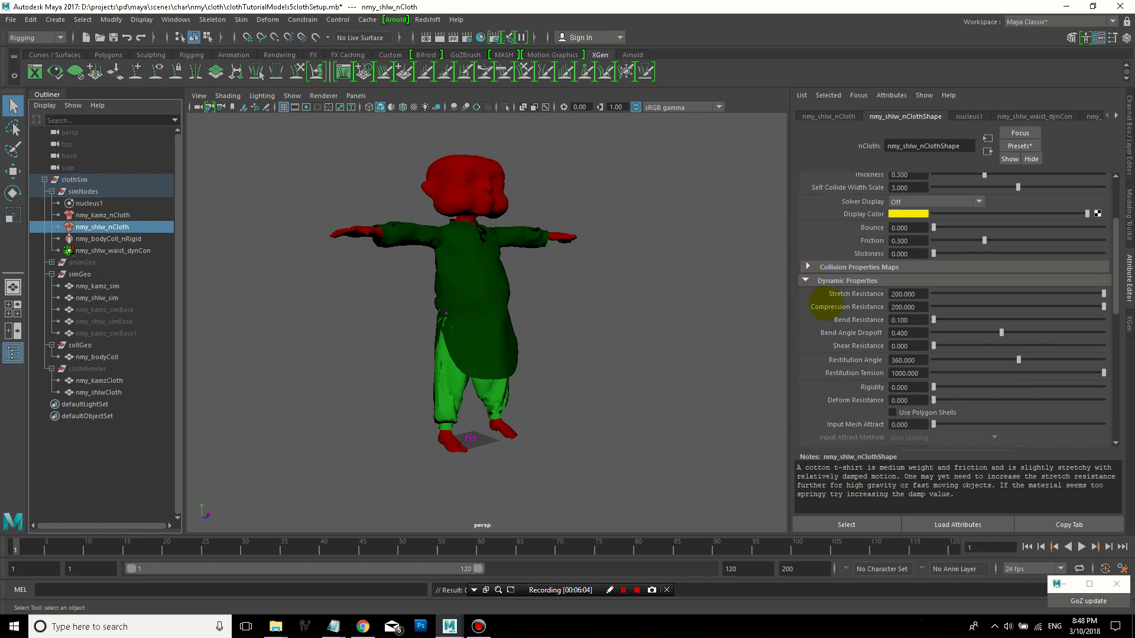
pyautogui.scroll(-1, 824, 306)
pyautogui.scroll(-1, 828, 305)
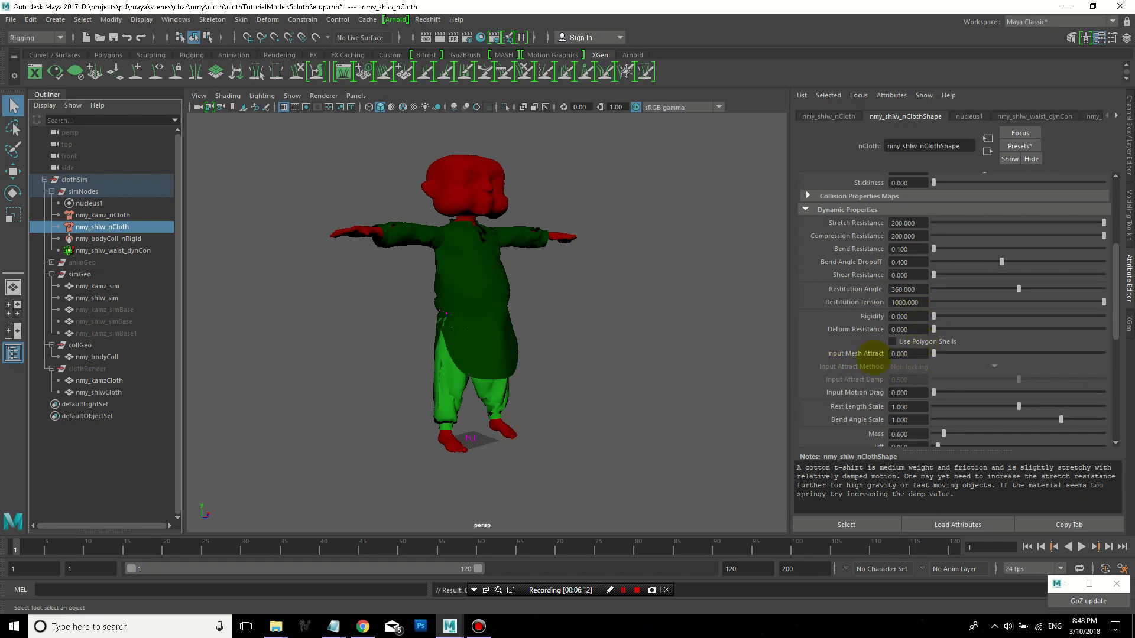
pyautogui.moveTo(935, 354); pyautogui.dragTo(1060, 353)
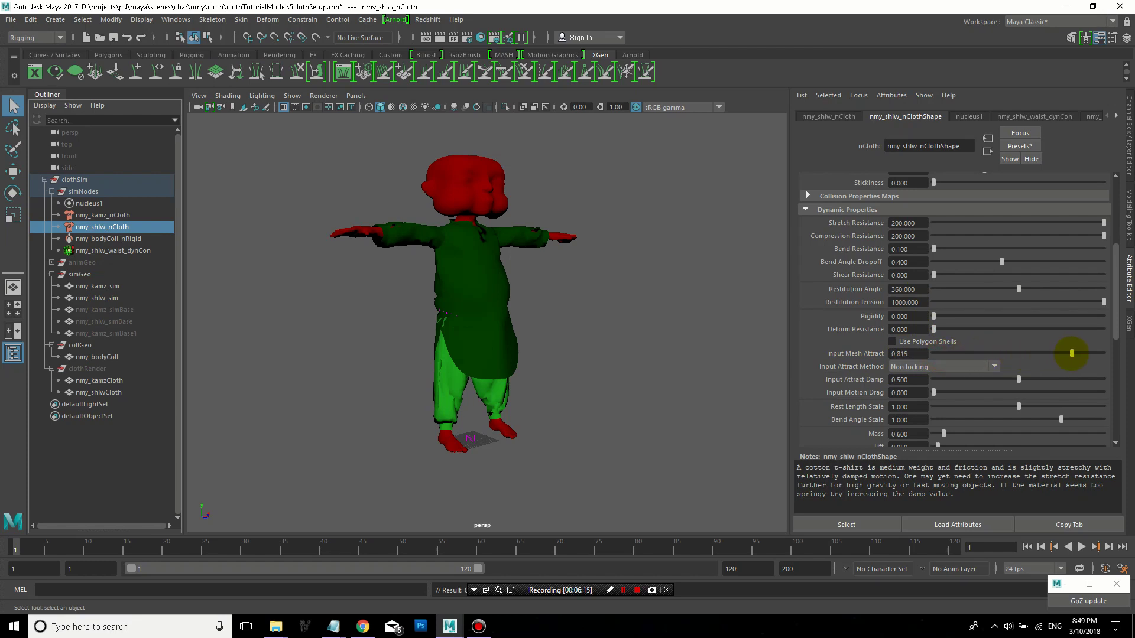
pyautogui.moveTo(1071, 353)
pyautogui.mouseDown()
pyautogui.moveTo(1130, 356)
pyautogui.moveTo(886, 355)
pyautogui.mouseUp()
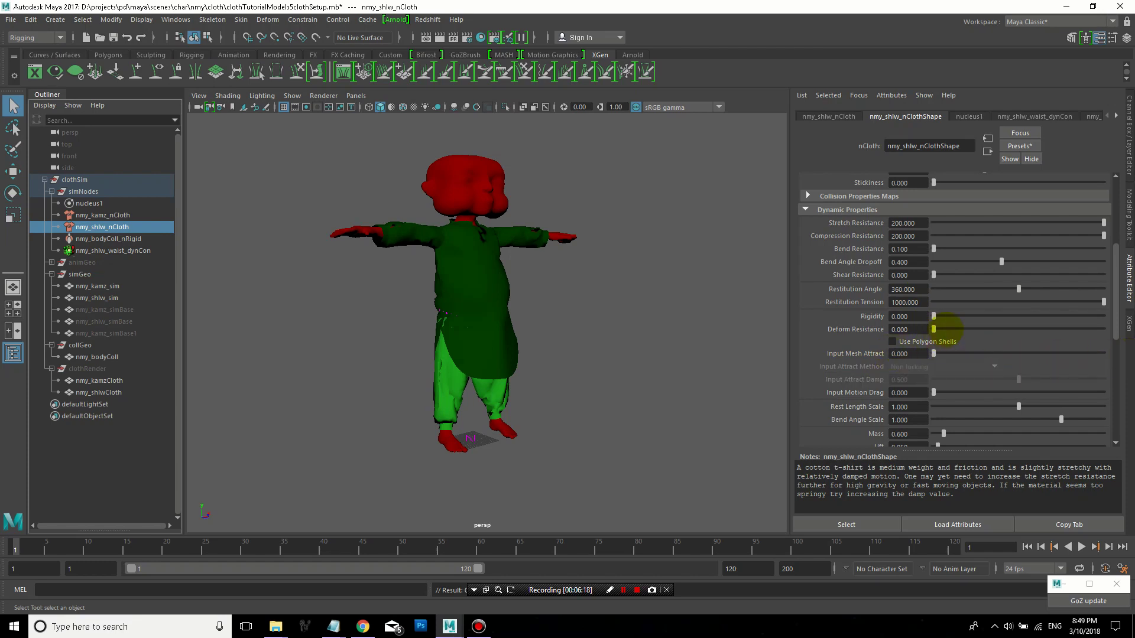
pyautogui.scroll(-2, 958, 244)
pyautogui.scroll(-1, 961, 252)
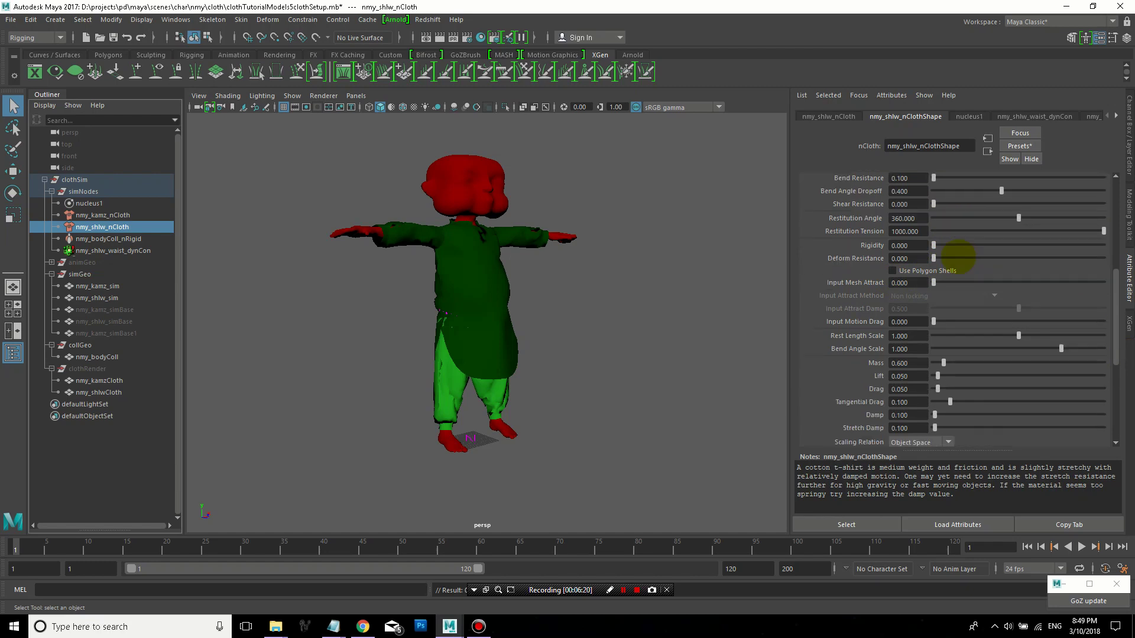
pyautogui.scroll(-2, 955, 262)
pyautogui.scroll(-2, 954, 268)
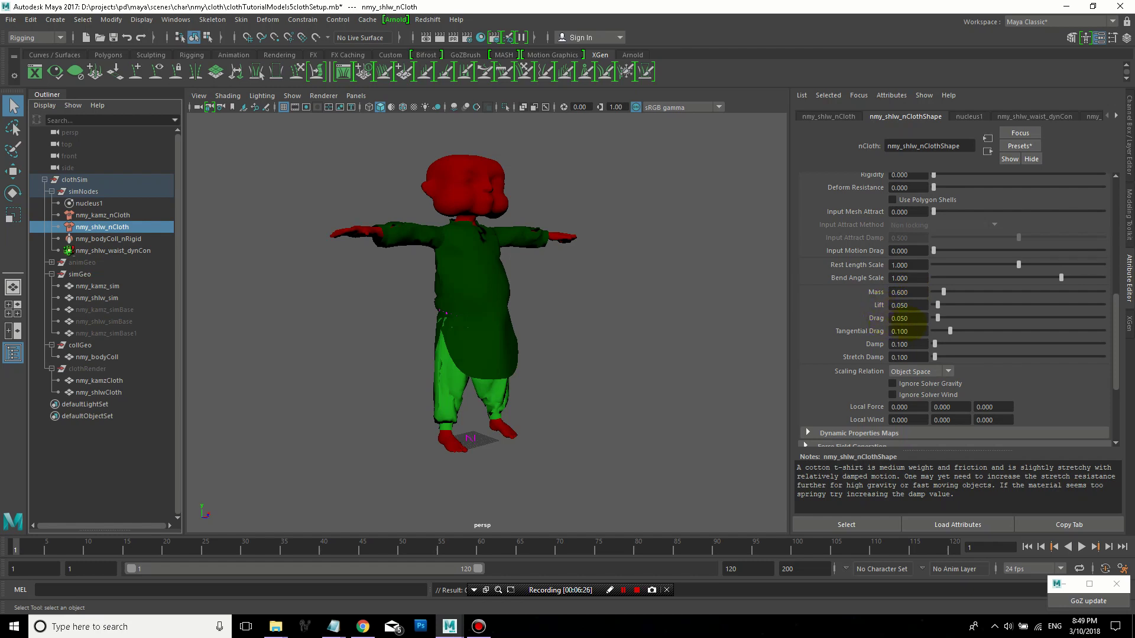
pyautogui.click(916, 318)
pyautogui.click(911, 345)
pyautogui.scroll(-2, 937, 331)
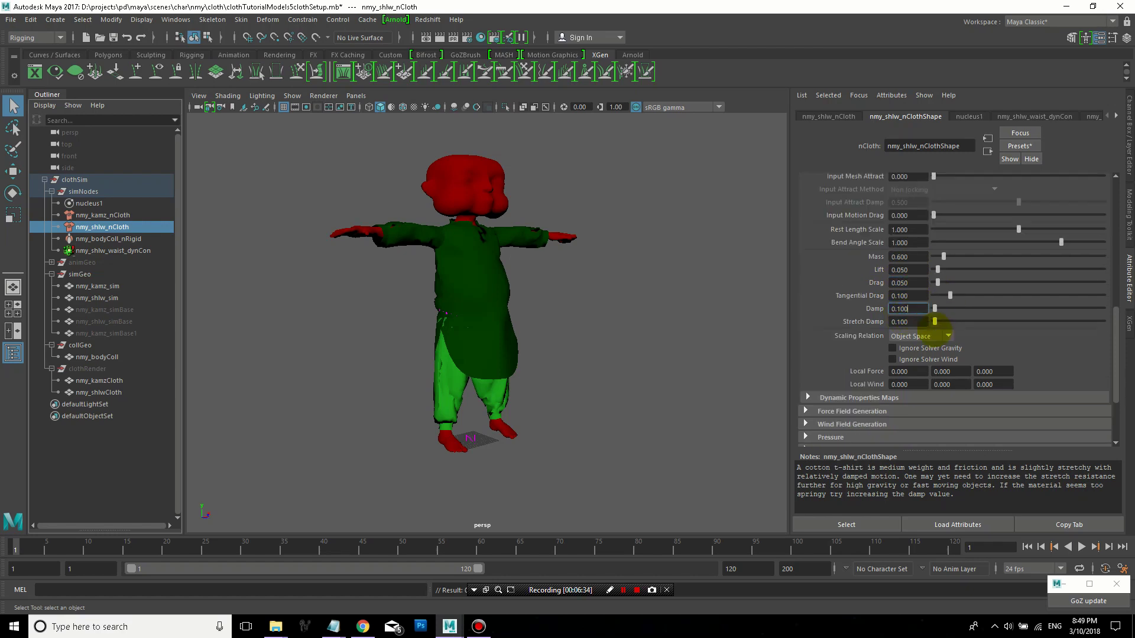
pyautogui.scroll(-2, 940, 328)
pyautogui.scroll(-2, 934, 331)
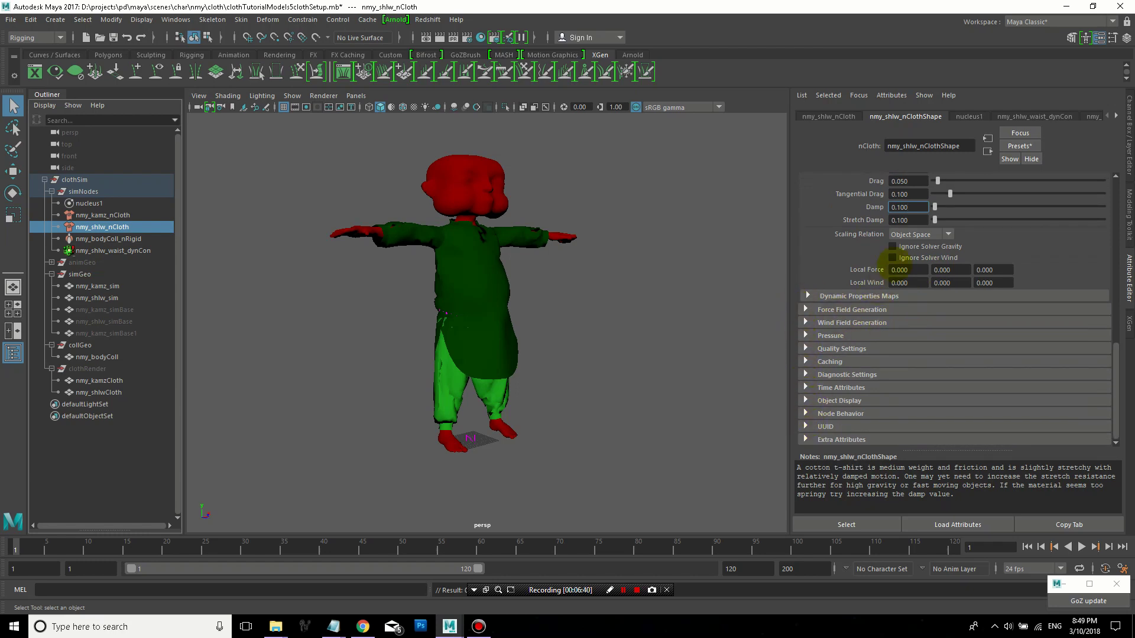
pyautogui.scroll(6, 874, 286)
pyautogui.scroll(6, 874, 285)
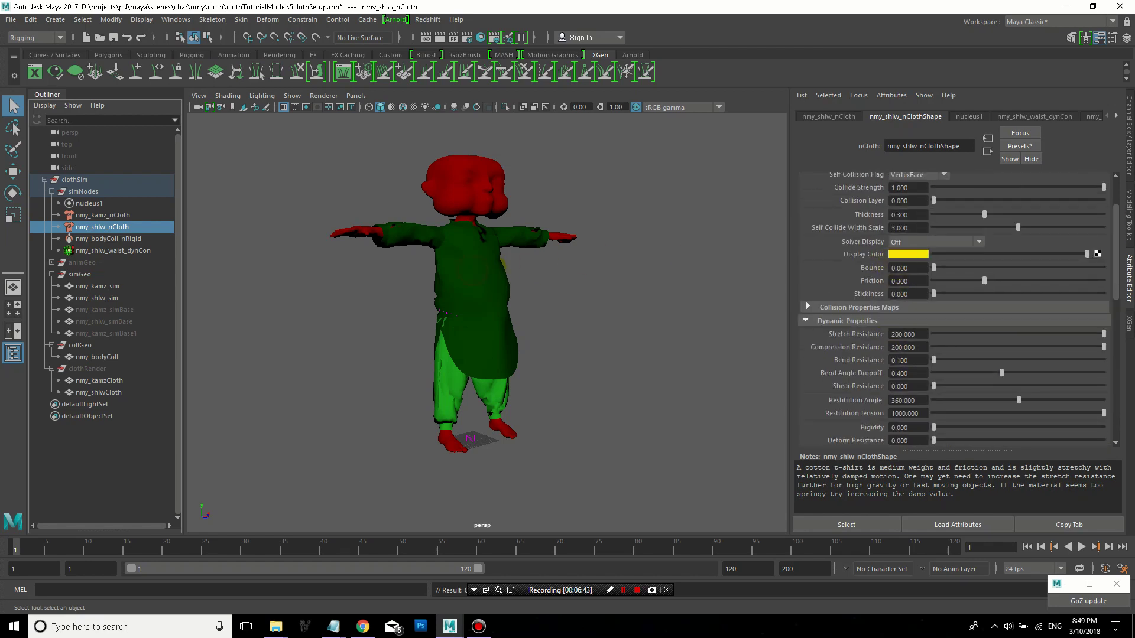
pyautogui.click(97, 286)
pyautogui.rightClick(497, 276)
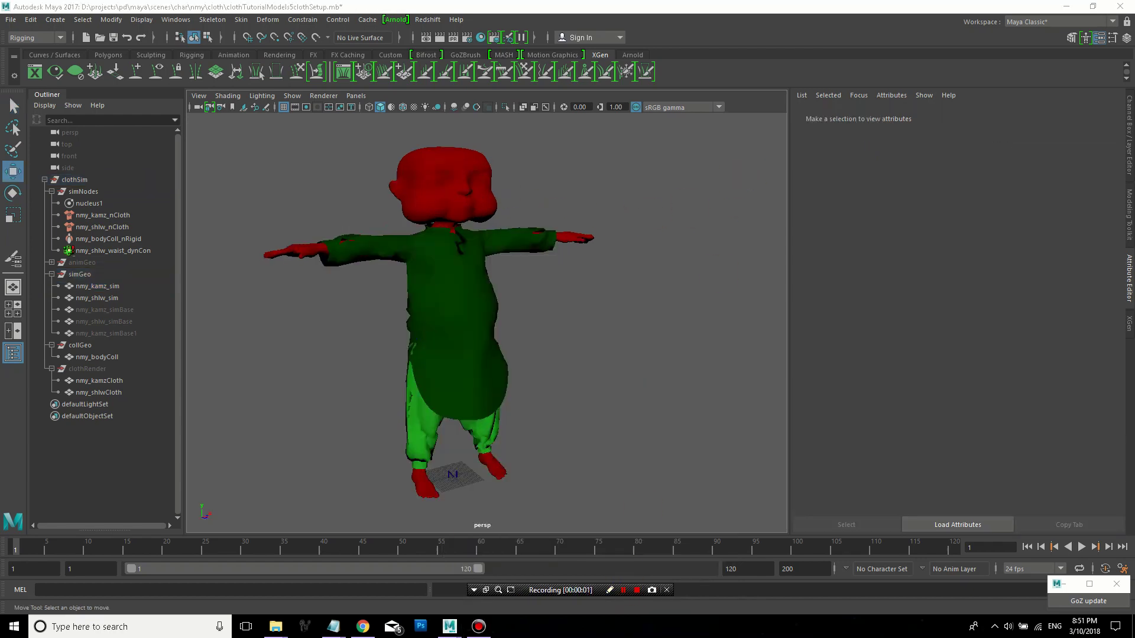
# Isolate the nmy_bodyColl collision mesh in the viewport with Ctrl+1, hiding the cloth
pyautogui.click(449, 186)
pyautogui.moveTo(485, 296)
pyautogui.keyDown('alt'); pyautogui.mouseDown()
pyautogui.moveTo(567, 298)
pyautogui.moveTo(438, 295)
pyautogui.mouseUp(); pyautogui.keyUp('alt')
pyautogui.hotkey('ctrl', '1')
pyautogui.scroll(5, 485, 319)
pyautogui.scroll(1, 485, 319)
pyautogui.scroll(3, 485, 319)
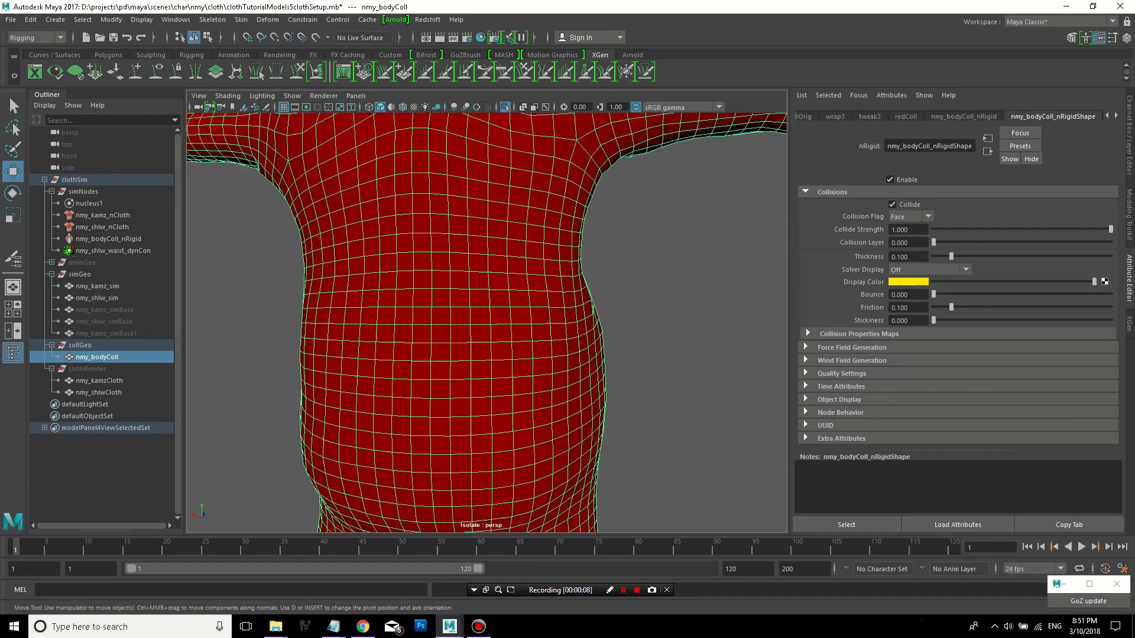
# Test face selection on the torso, then clear it and return to object mode with F8
pyautogui.moveTo(430, 286); pyautogui.dragTo(419, 313, button='right')
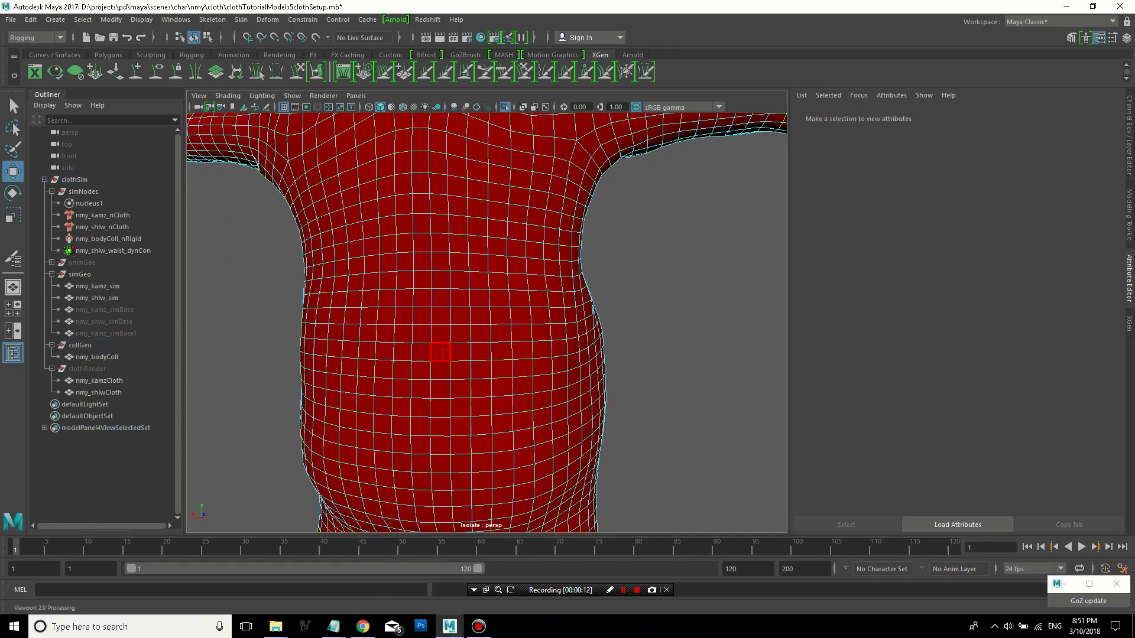
pyautogui.click(439, 349)
pyautogui.moveTo(439, 350)
pyautogui.keyDown('alt'); pyautogui.mouseDown()
pyautogui.moveTo(488, 352)
pyautogui.moveTo(464, 340)
pyautogui.mouseUp(); pyautogui.keyUp('alt')
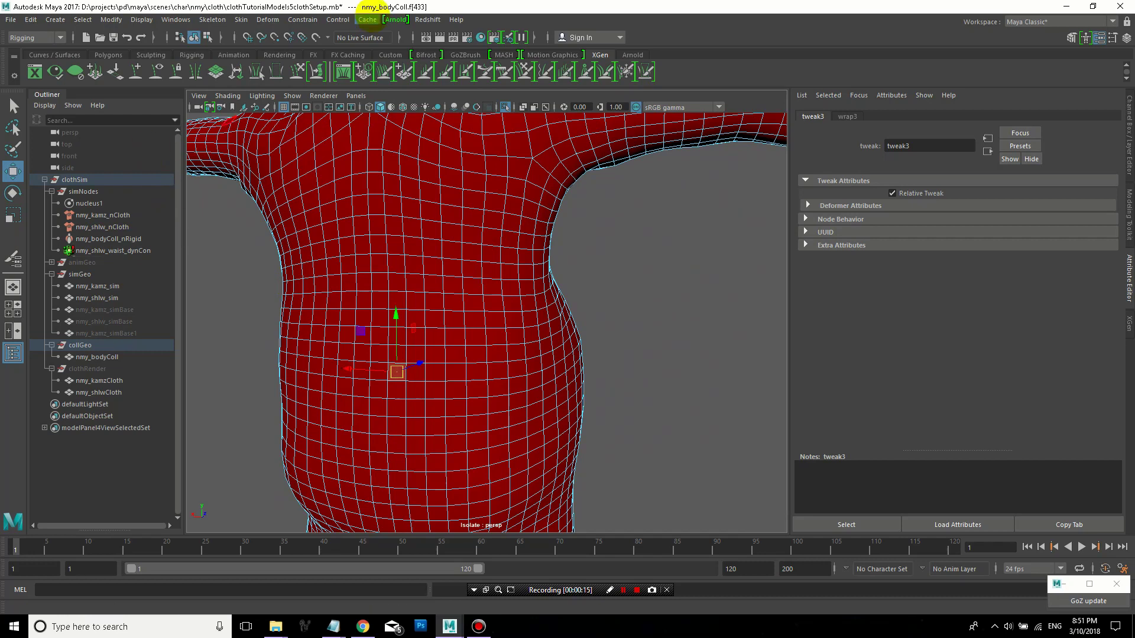
pyautogui.click(679, 303)
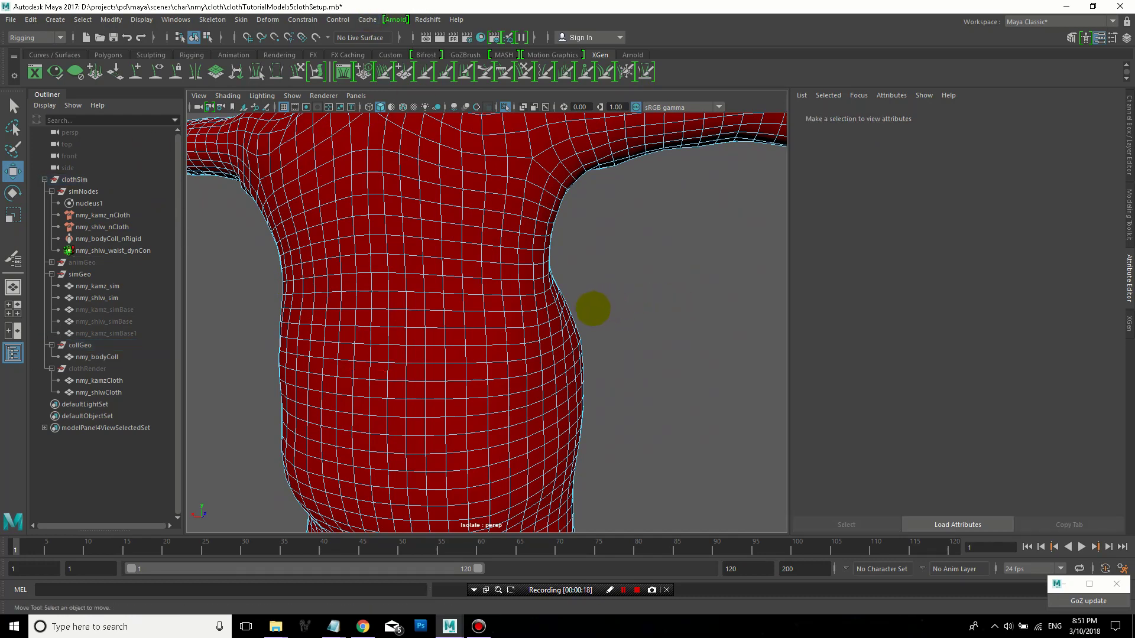
pyautogui.press('F8')
# Frame the body and create a new locator, locator1
pyautogui.press('f')
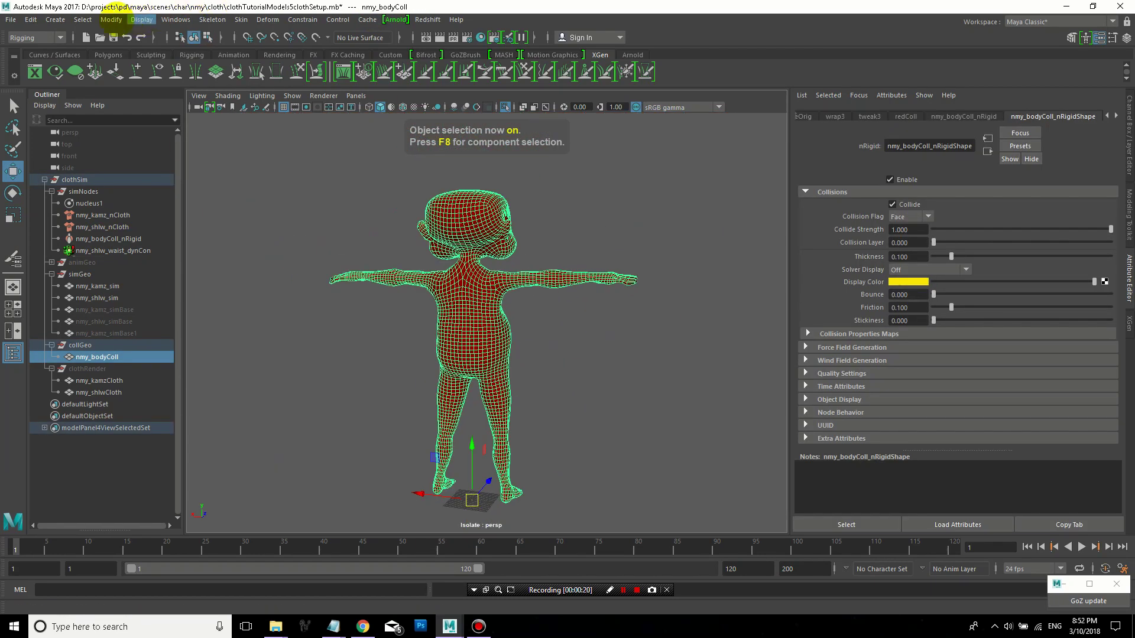
pyautogui.click(55, 20)
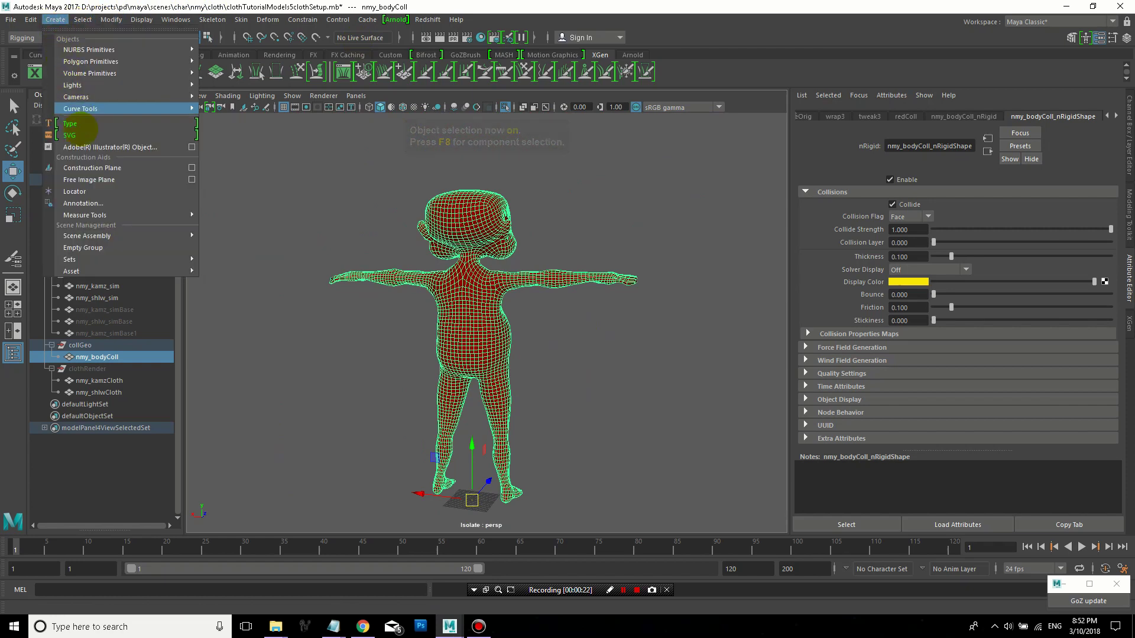
pyautogui.click(75, 192)
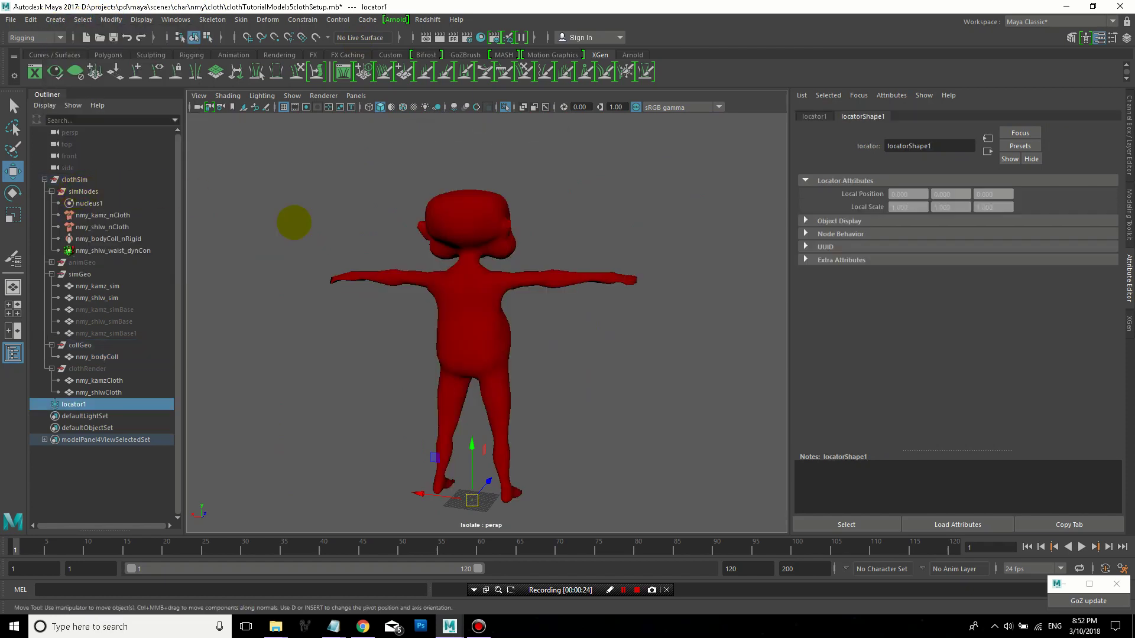
# Pin locator1 to a chest face of nmy_bodyColl with a Point On Poly constraint
pyautogui.keyDown('alt'); pyautogui.moveTo(557, 425); pyautogui.dragTo(541, 413); pyautogui.keyUp('alt')
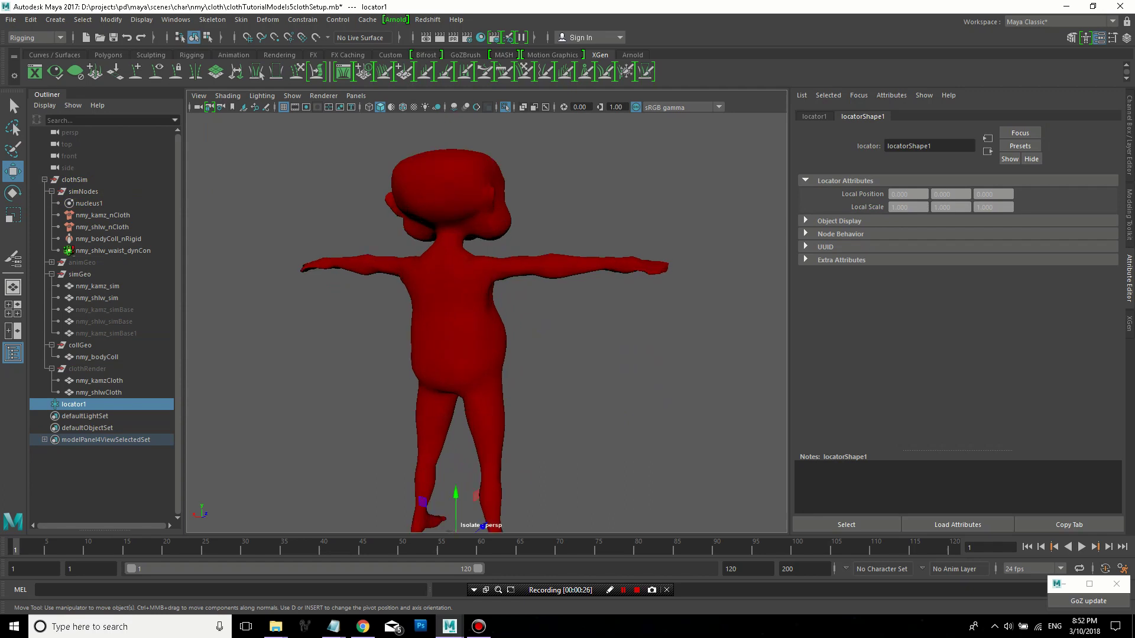
pyautogui.click(443, 329)
pyautogui.rightClick(443, 329)
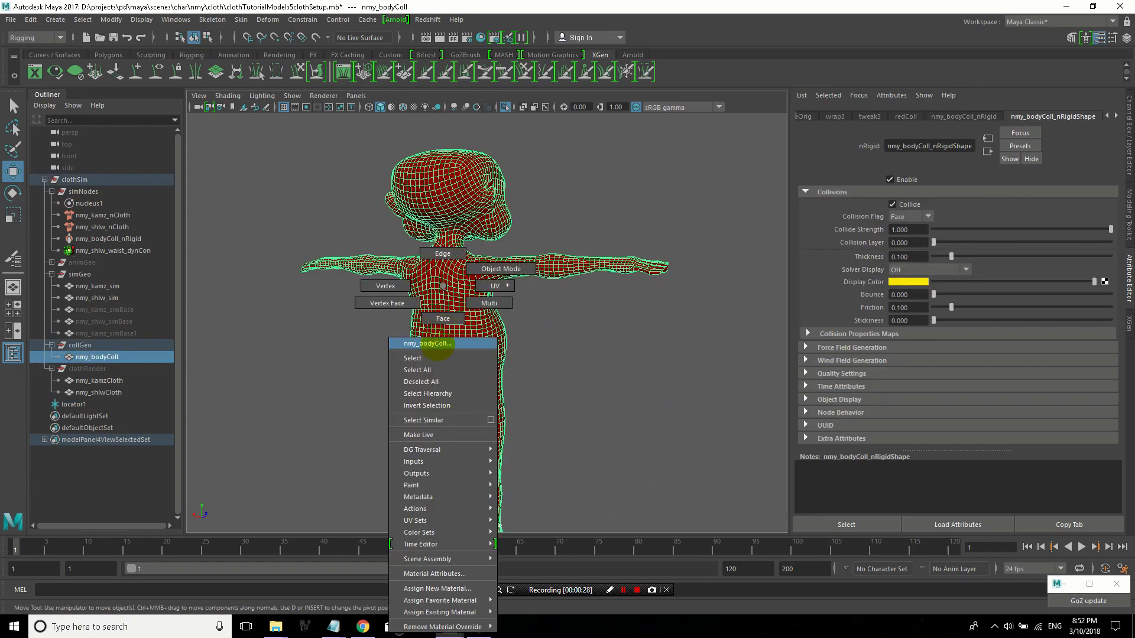
pyautogui.click(443, 329)
pyautogui.click(443, 329)
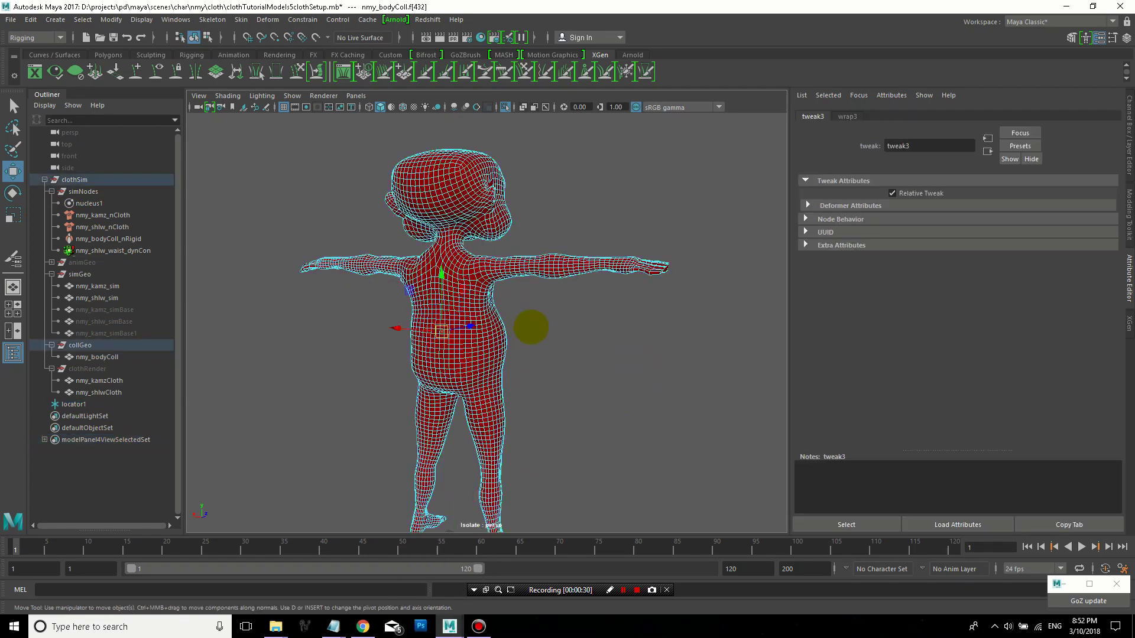
pyautogui.keyDown('alt'); pyautogui.moveTo(532, 326); pyautogui.dragTo(552, 327); pyautogui.keyUp('alt')
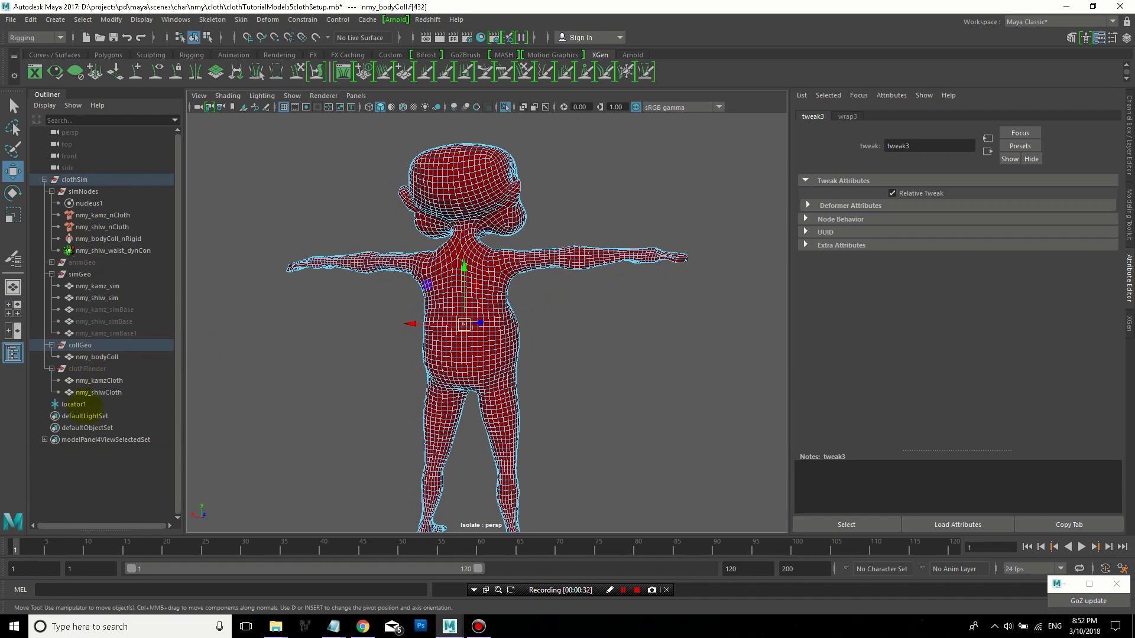
pyautogui.click(74, 404)
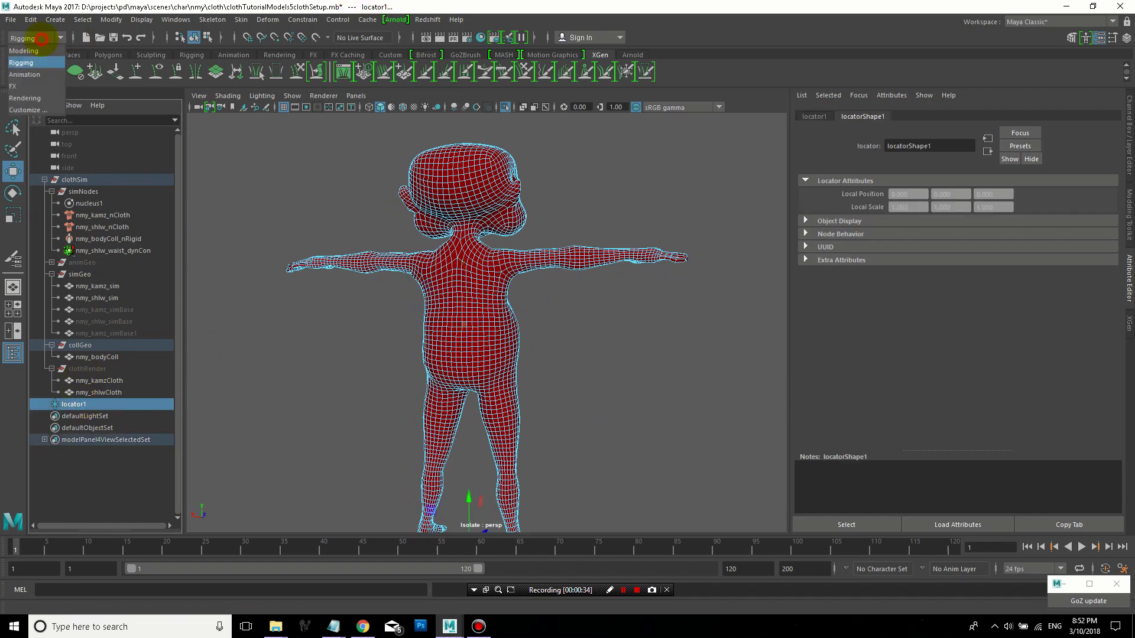
pyautogui.click(307, 18)
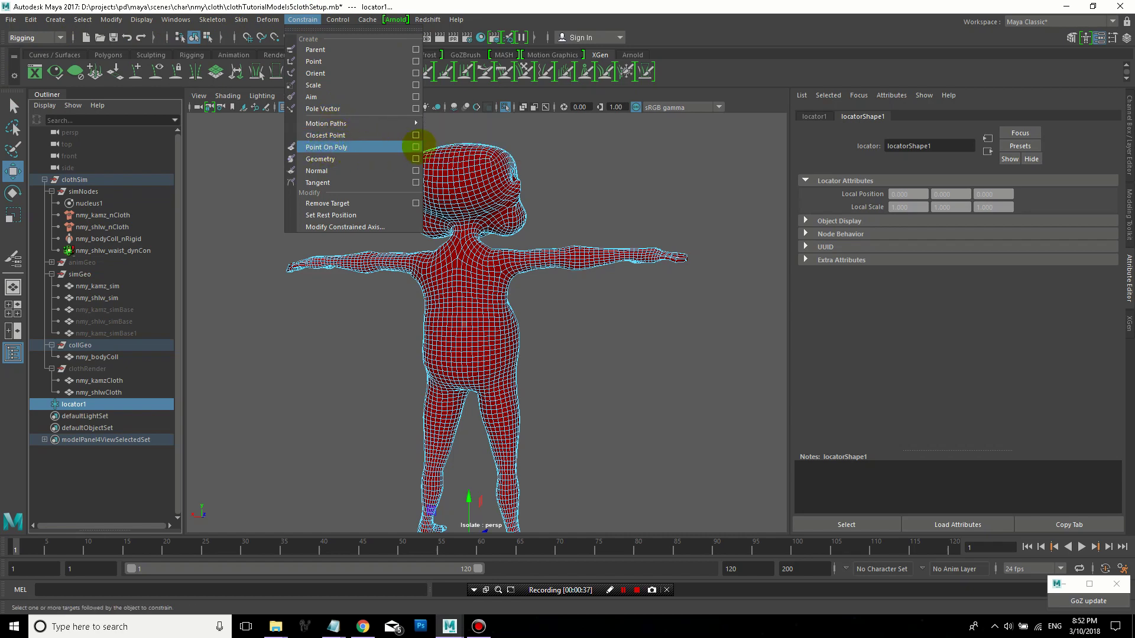
pyautogui.click(415, 146)
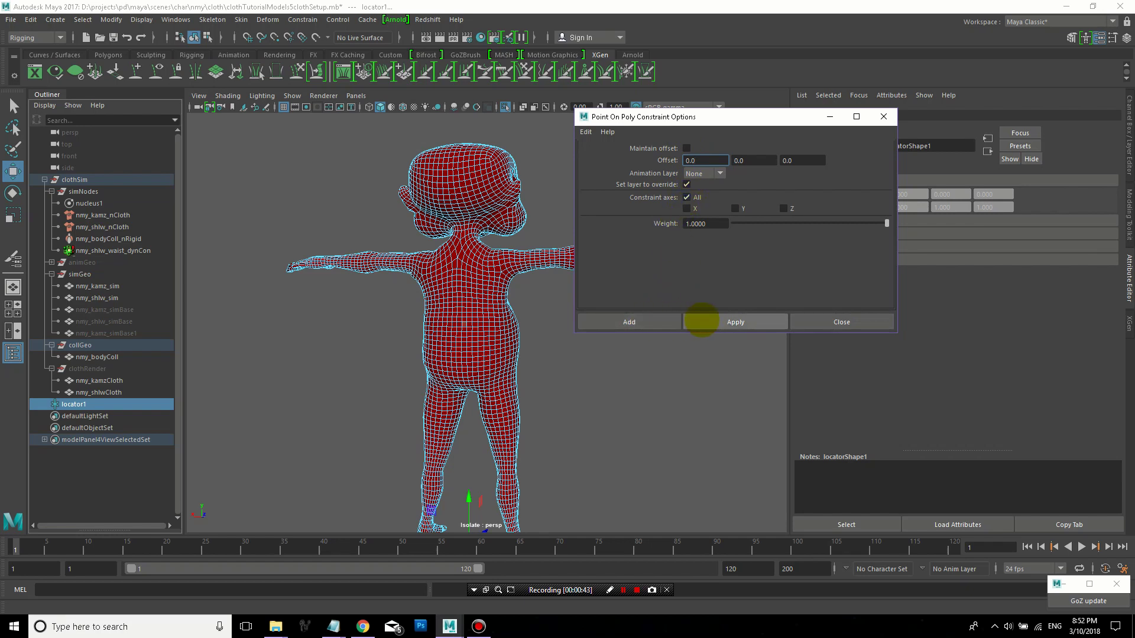
pyautogui.click(669, 323)
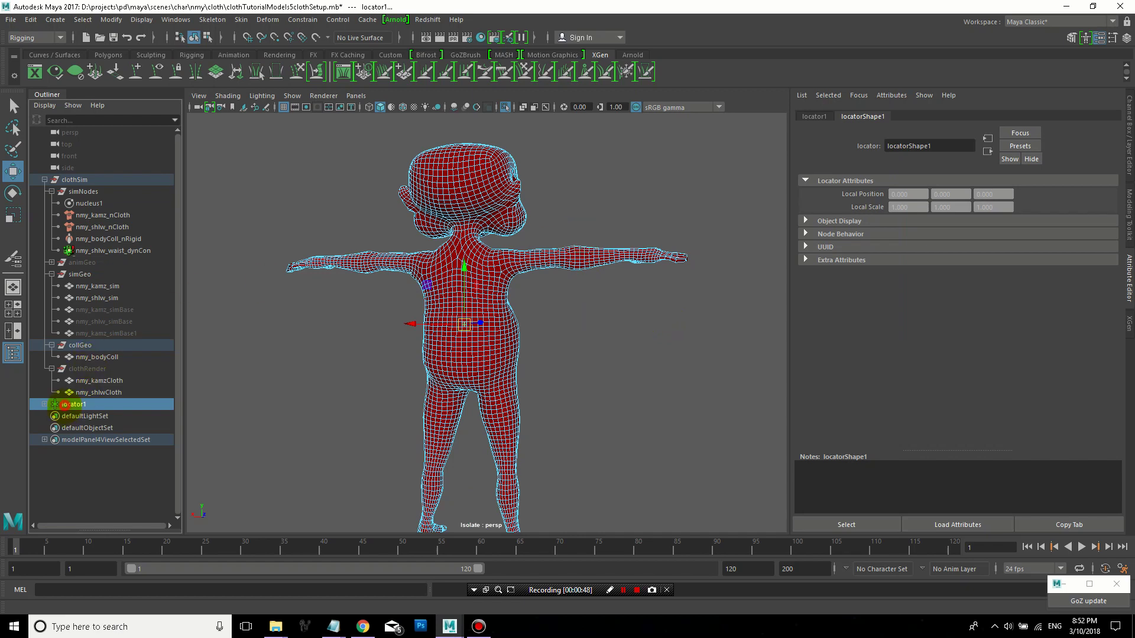
# Rename locator1 to speedLocator, using a second rename to remove an extra L
pyautogui.click(67, 404)
pyautogui.moveTo(617, 294)
pyautogui.keyDown('alt'); pyautogui.mouseDown()
pyautogui.moveTo(468, 253)
pyautogui.moveTo(617, 254)
pyautogui.mouseUp(); pyautogui.keyUp('alt')
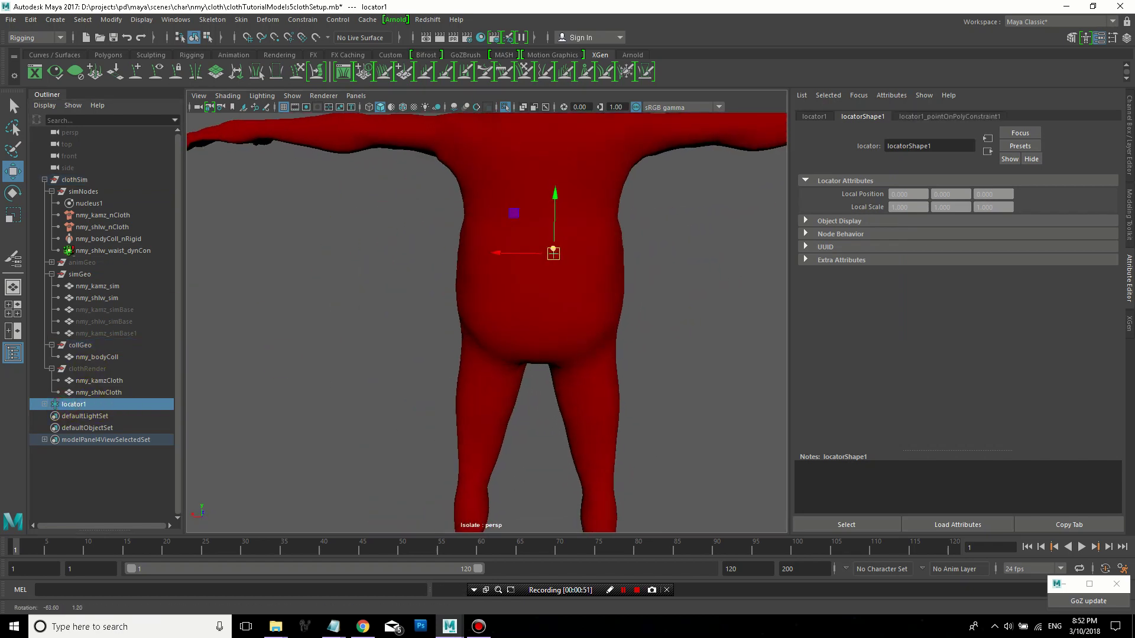
pyautogui.doubleClick(68, 404)
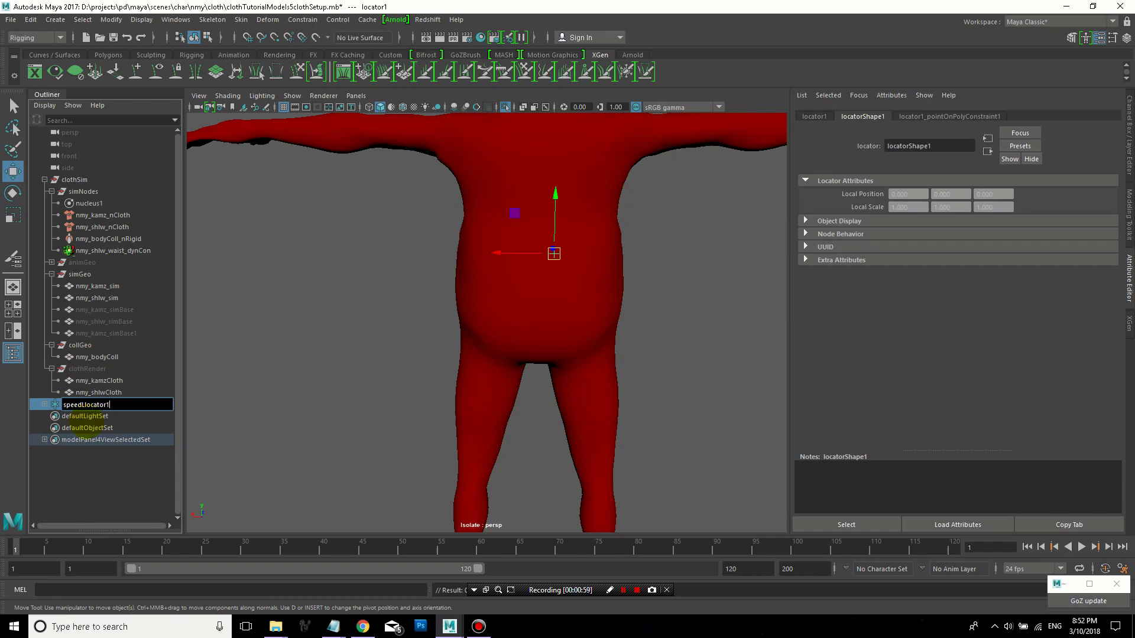
pyautogui.press('BackSpace')
pyautogui.press('Return')
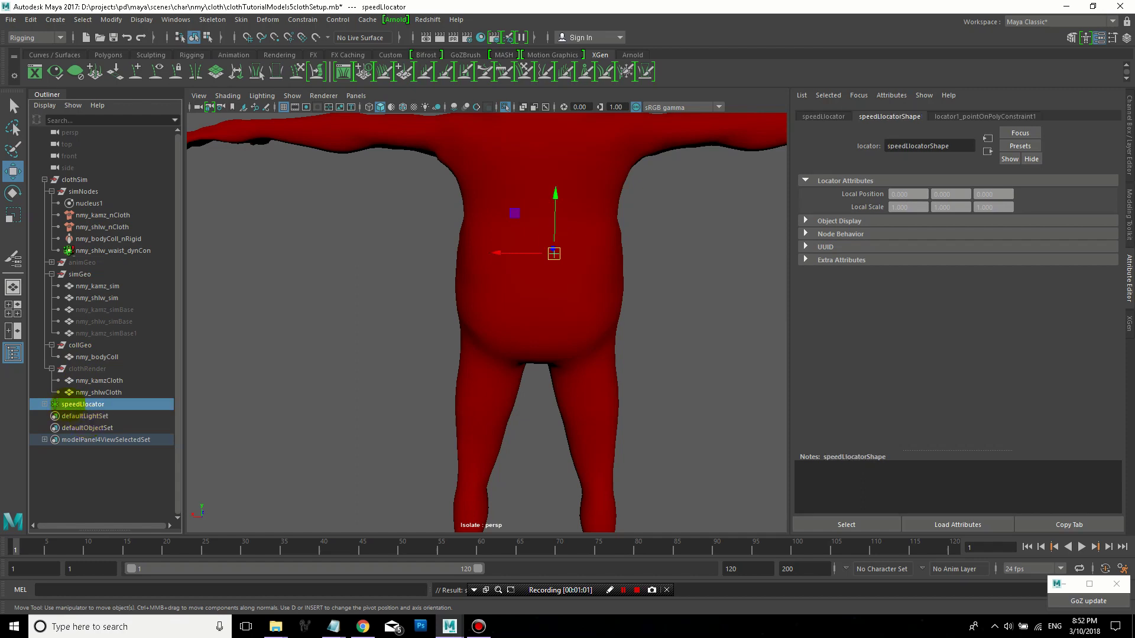
pyautogui.doubleClick(90, 405)
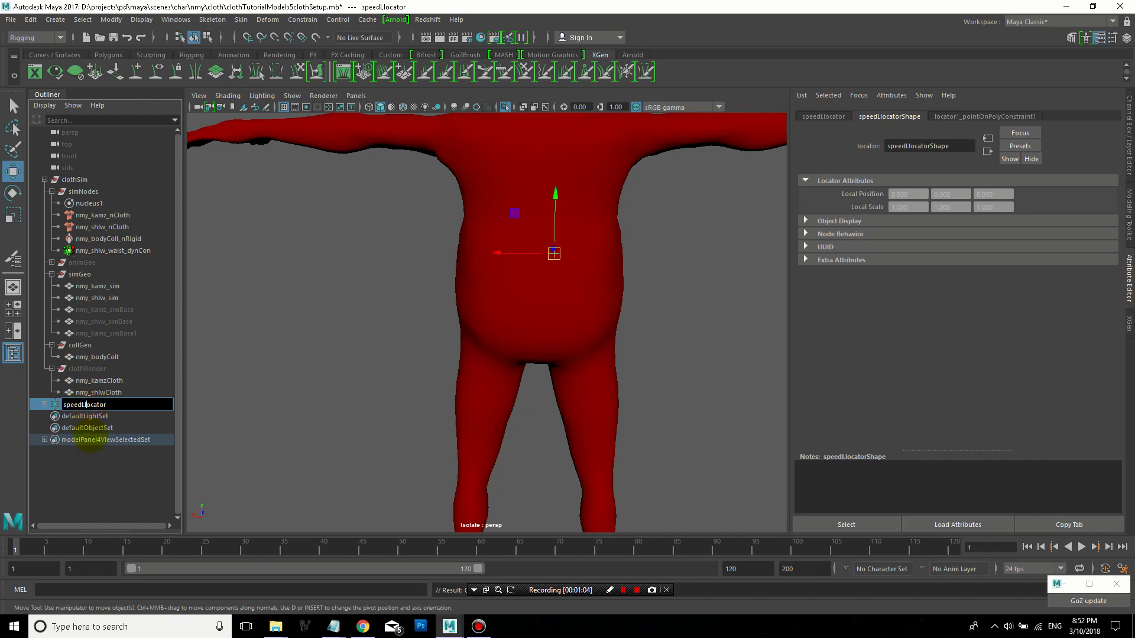
pyautogui.press('BackSpace')
pyautogui.press('Return')
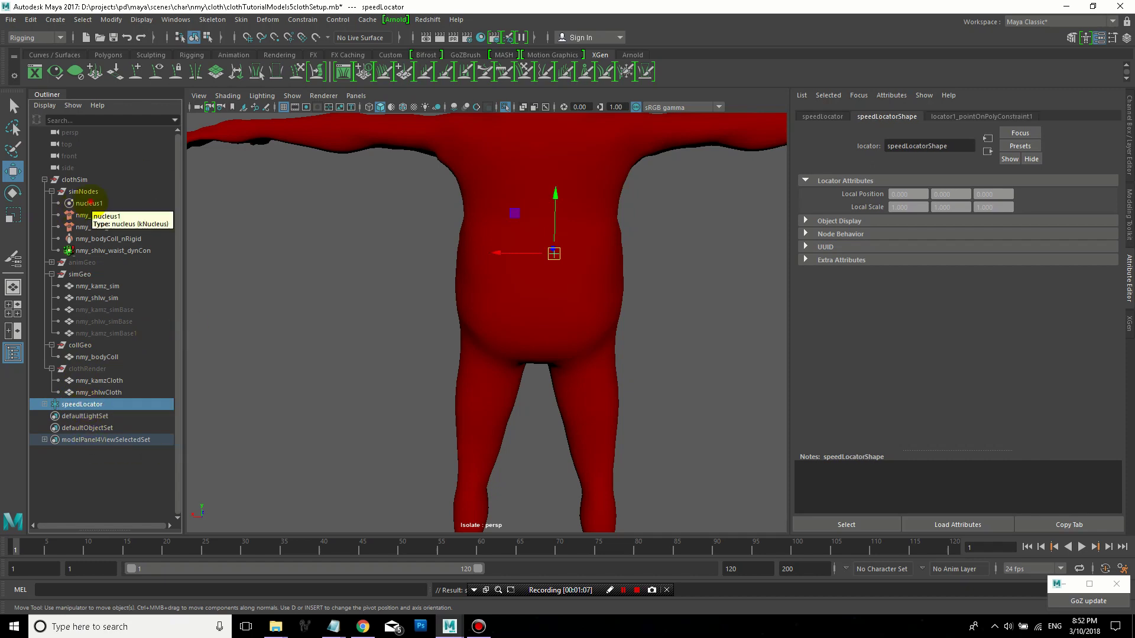
# Point-constrain nucleus1 to speedLocator, creating nucleus1_pointConstraint1
pyautogui.click(89, 202)
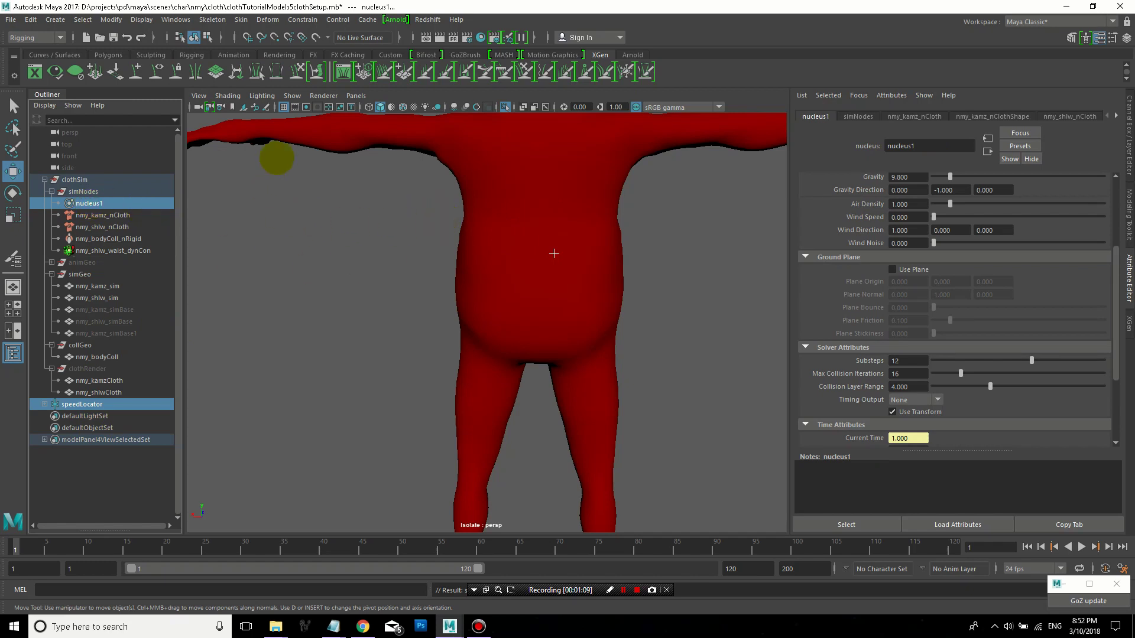
pyautogui.click(296, 19)
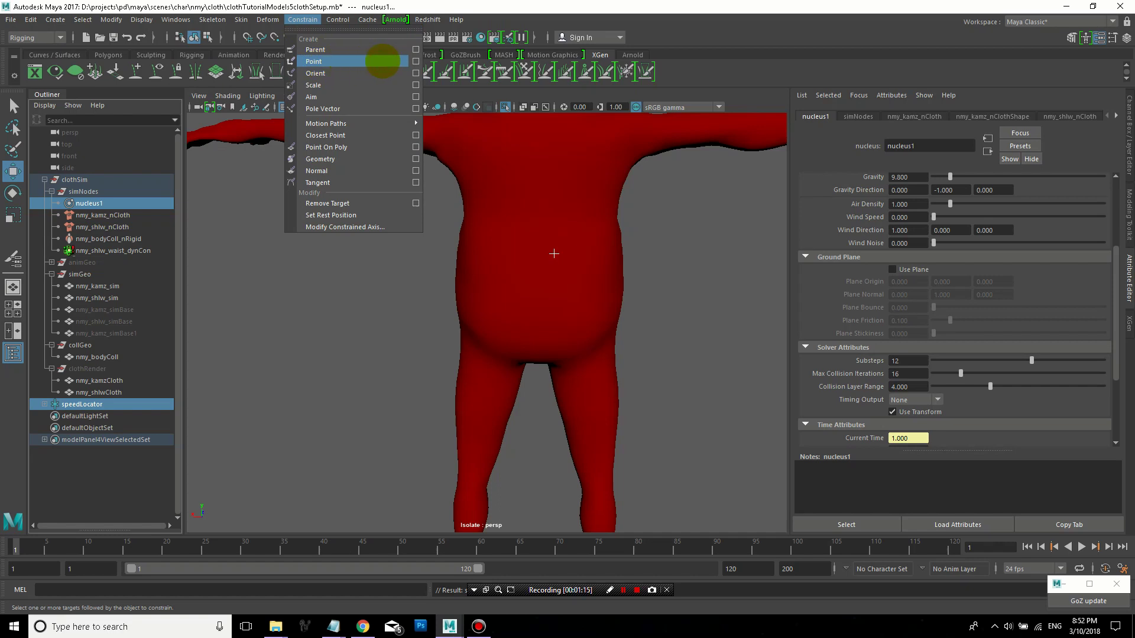
pyautogui.click(416, 61)
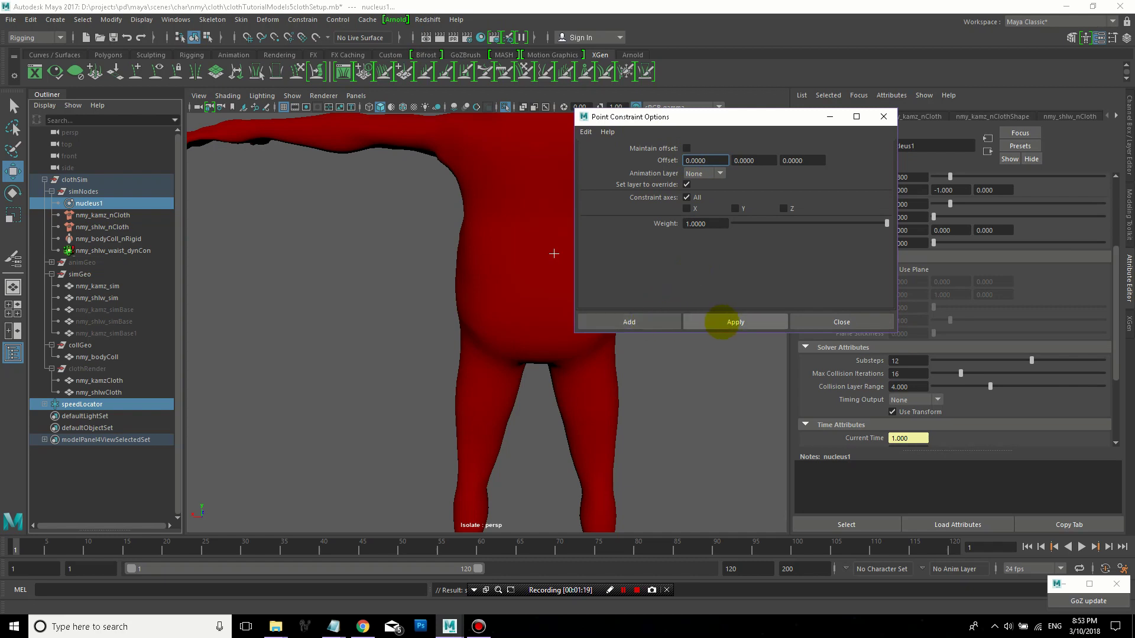
pyautogui.click(726, 322)
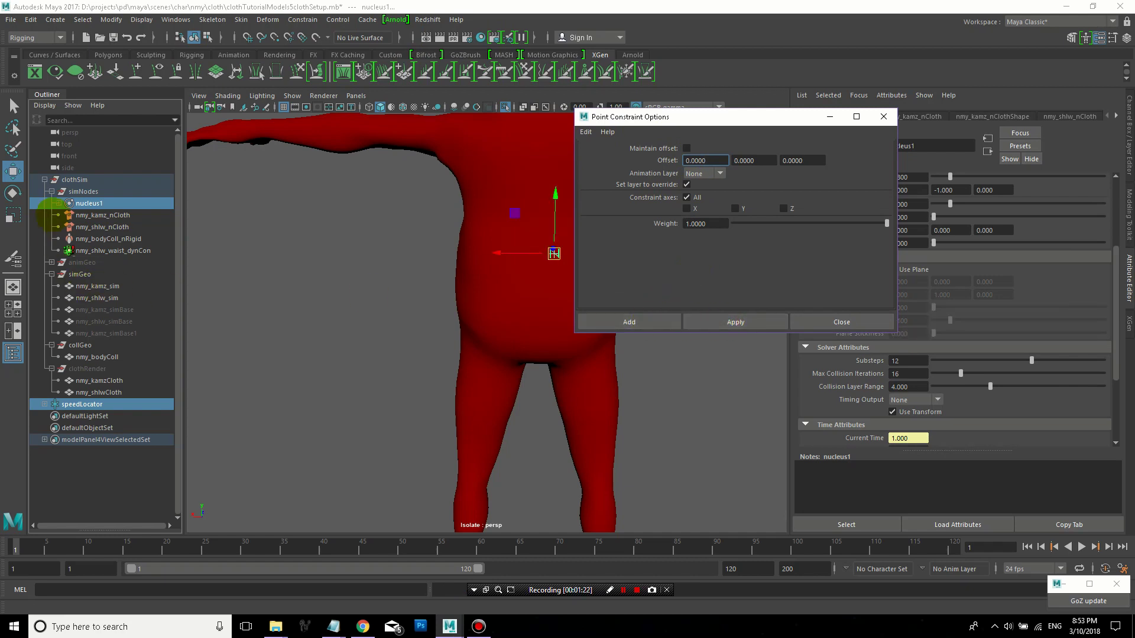
pyautogui.click(58, 203)
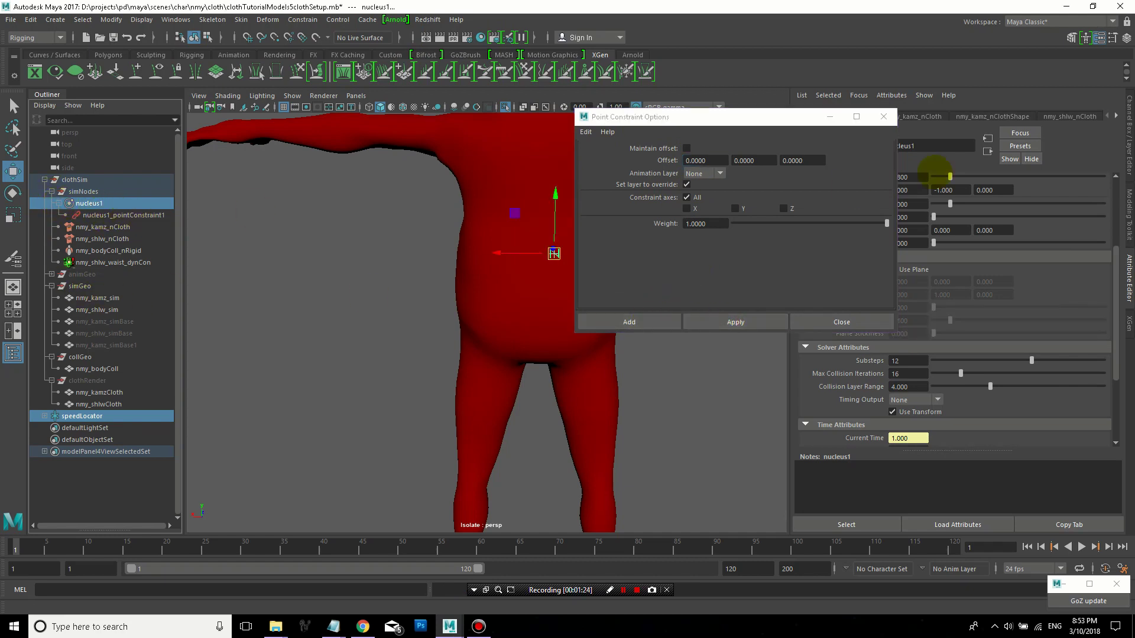
pyautogui.click(884, 117)
# Select nucleus1_pointConstraint1 and show its channels in the Channel Box
pyautogui.keyDown('alt'); pyautogui.moveTo(592, 266); pyautogui.dragTo(442, 276); pyautogui.keyUp('alt')
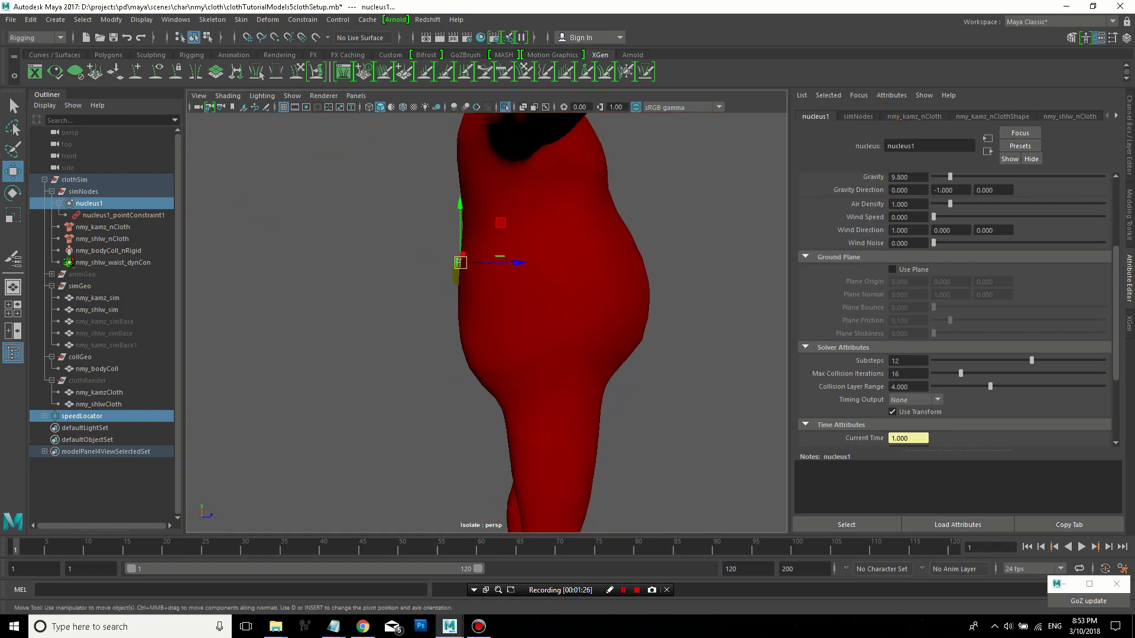
pyautogui.click(458, 262)
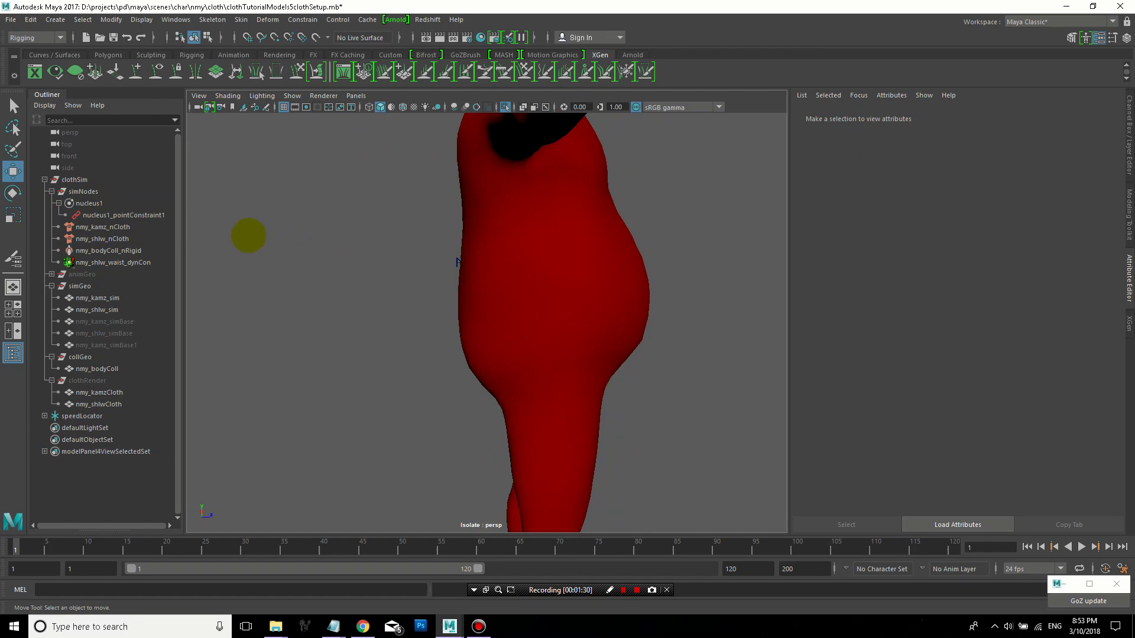
pyautogui.click(130, 215)
pyautogui.keyDown('alt'); pyautogui.moveTo(663, 298); pyautogui.dragTo(643, 300); pyautogui.keyUp('alt')
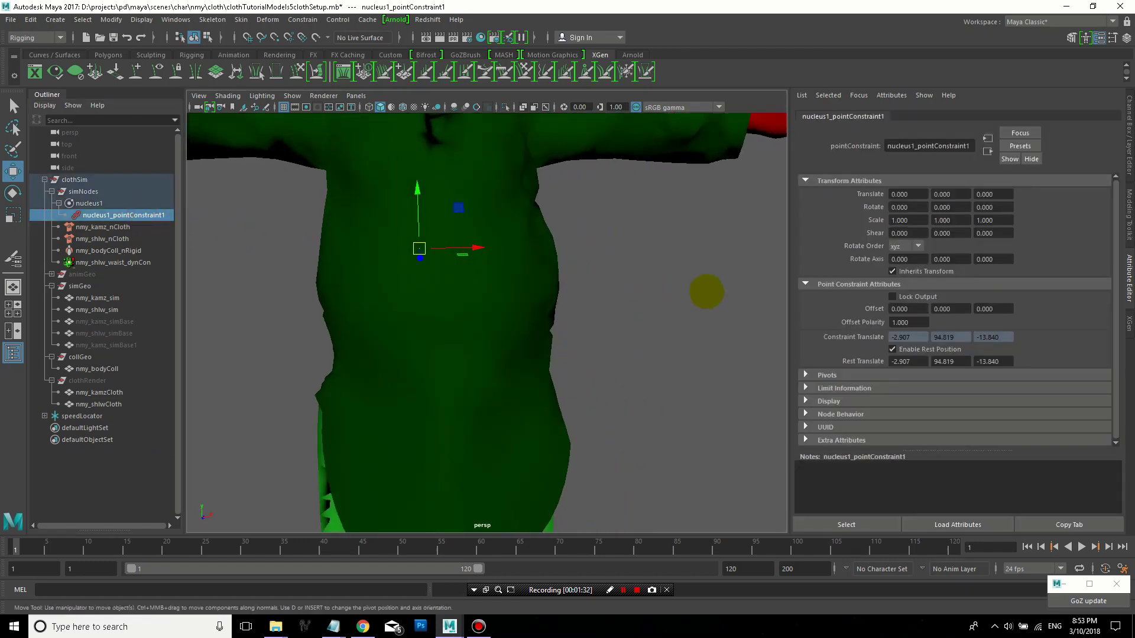
pyautogui.hotkey('ctrl', 'a')
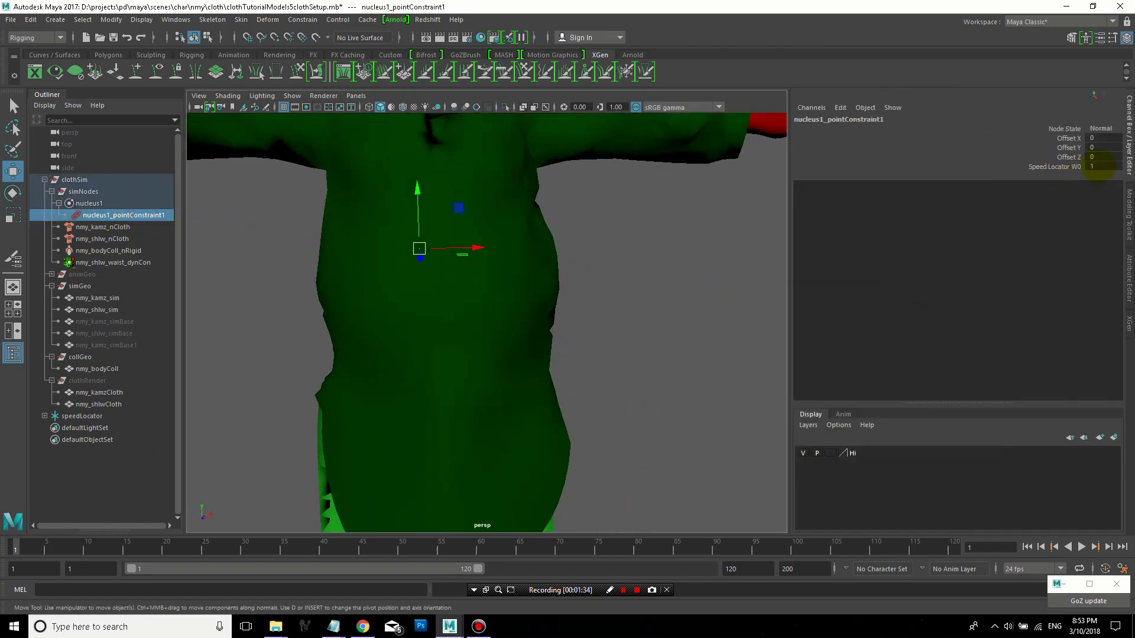
# Set the constraint's Speed Locator W0 weight to 0, briefly trying 0.5 first
pyautogui.doubleClick(1102, 168)
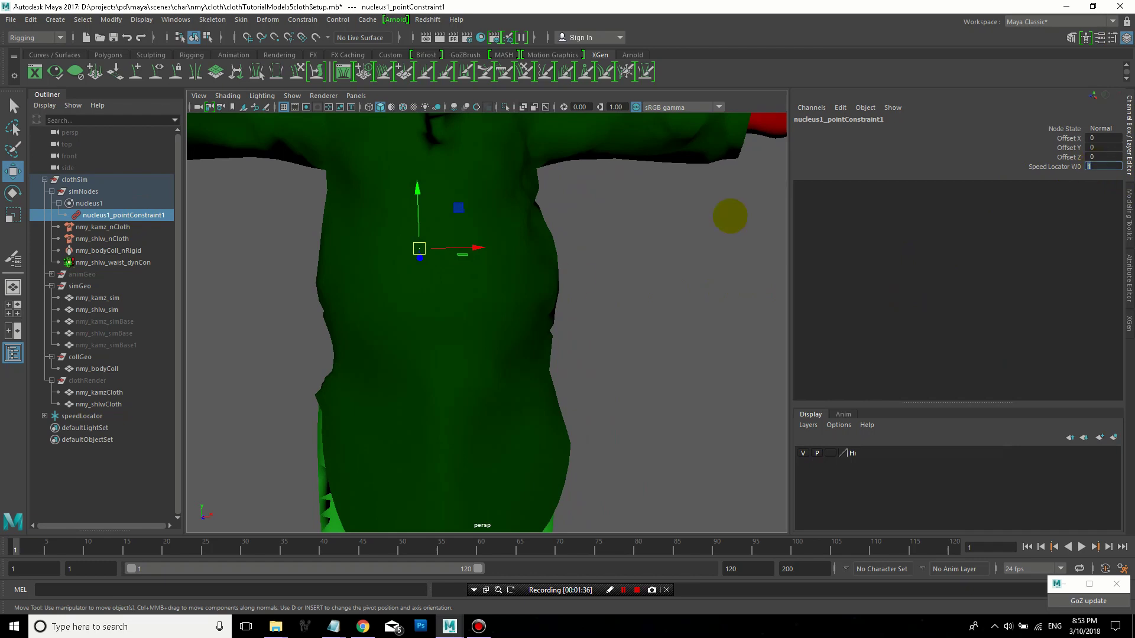
pyautogui.scroll(-5, 578, 274)
pyautogui.keyDown('alt'); pyautogui.moveTo(590, 285); pyautogui.dragTo(657, 278); pyautogui.keyUp('alt')
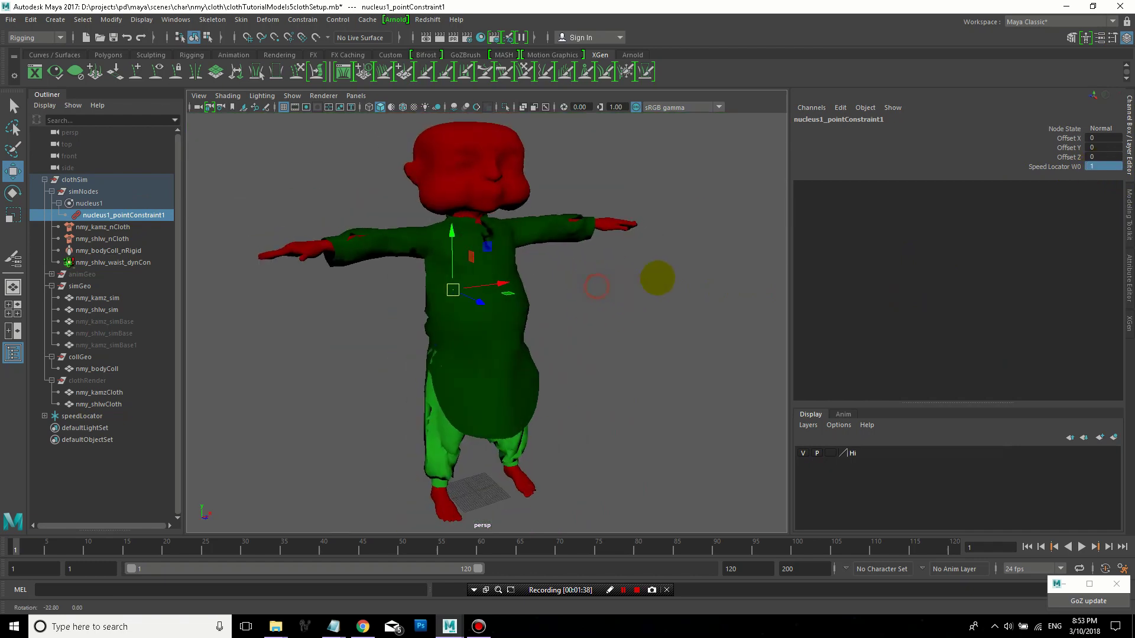
pyautogui.click(1103, 166)
pyautogui.doubleClick(1103, 165)
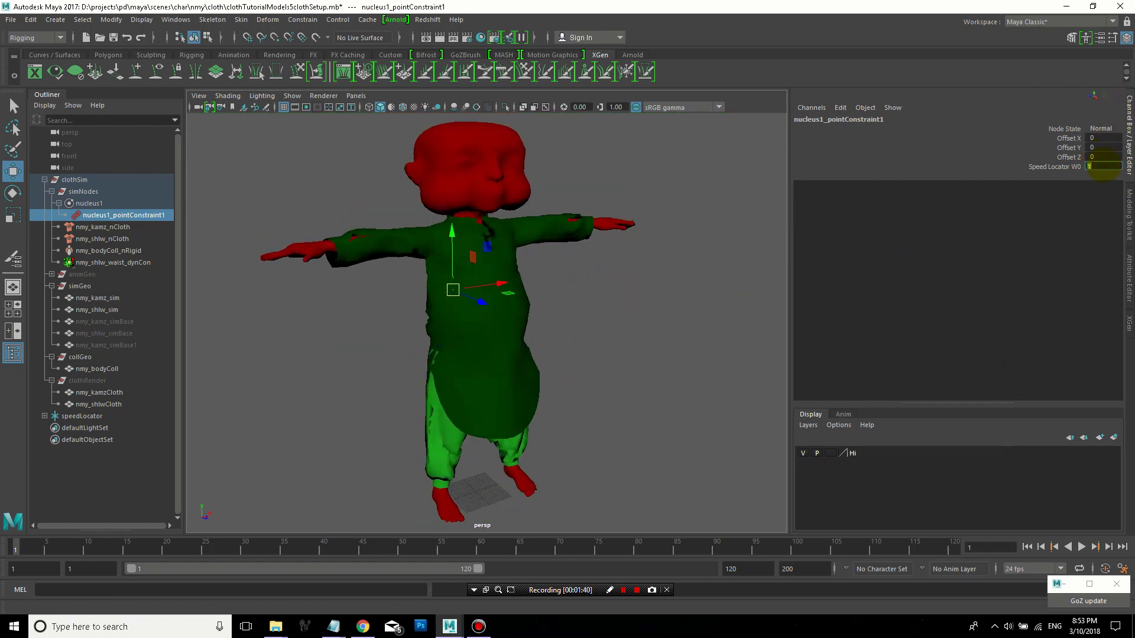
pyautogui.write('5')
pyautogui.press('Return')
pyautogui.write('0')
pyautogui.press('Return')
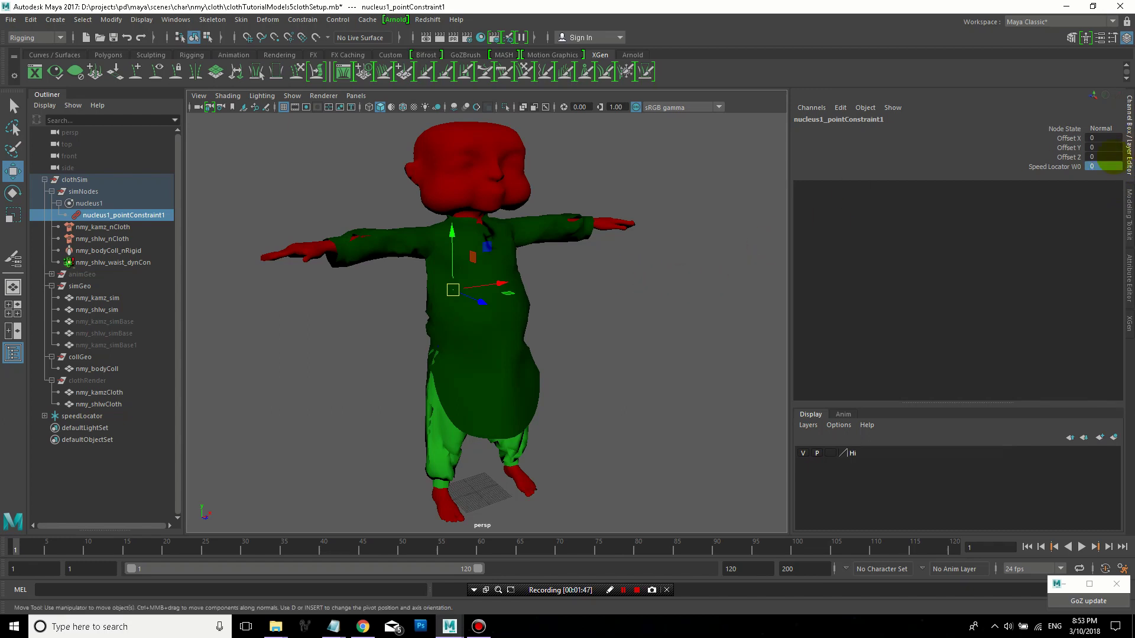
pyautogui.click(73, 180)
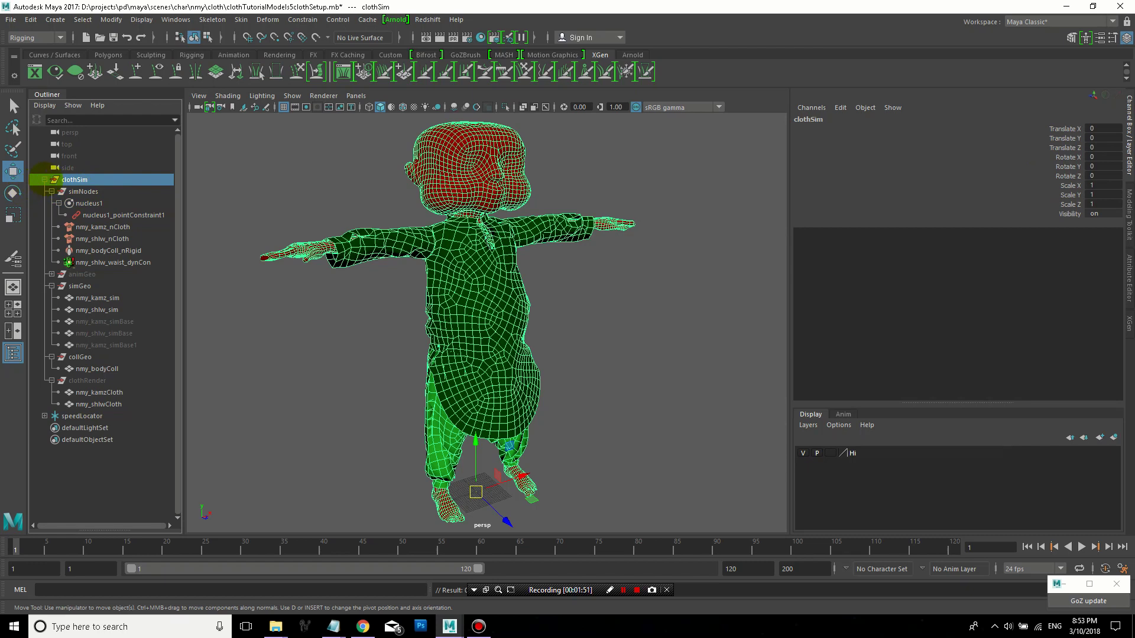
# Fold away simNodes and simGeo and expand animGeo in the clothSim hierarchy
pyautogui.click(44, 180)
pyautogui.click(647, 266)
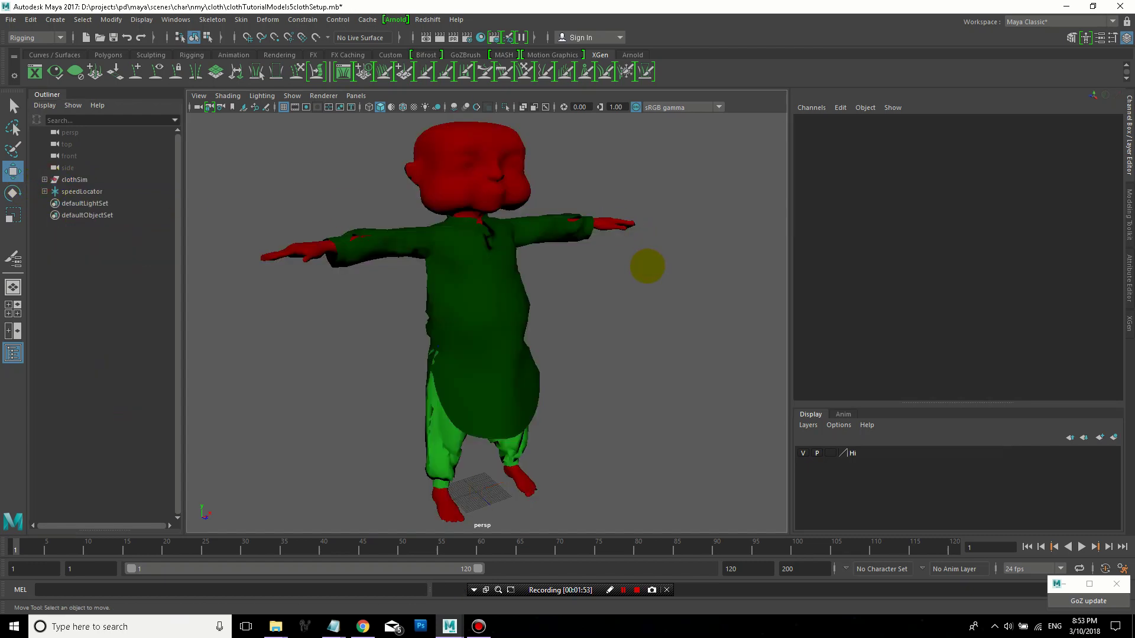
pyautogui.scroll(-3, 647, 266)
pyautogui.click(44, 179)
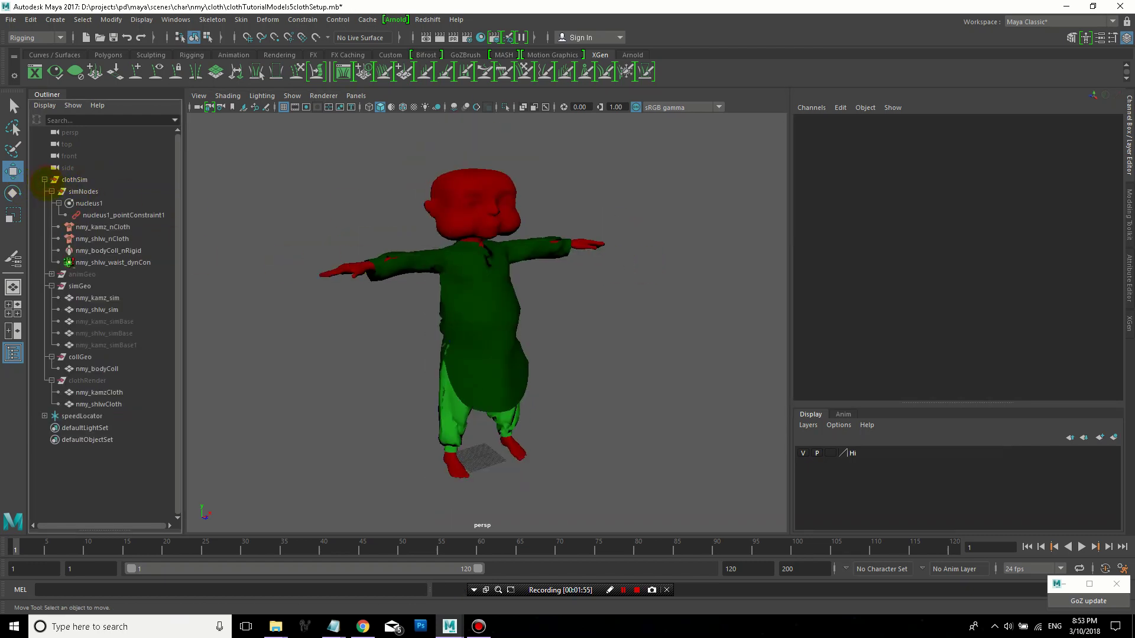
pyautogui.click(52, 192)
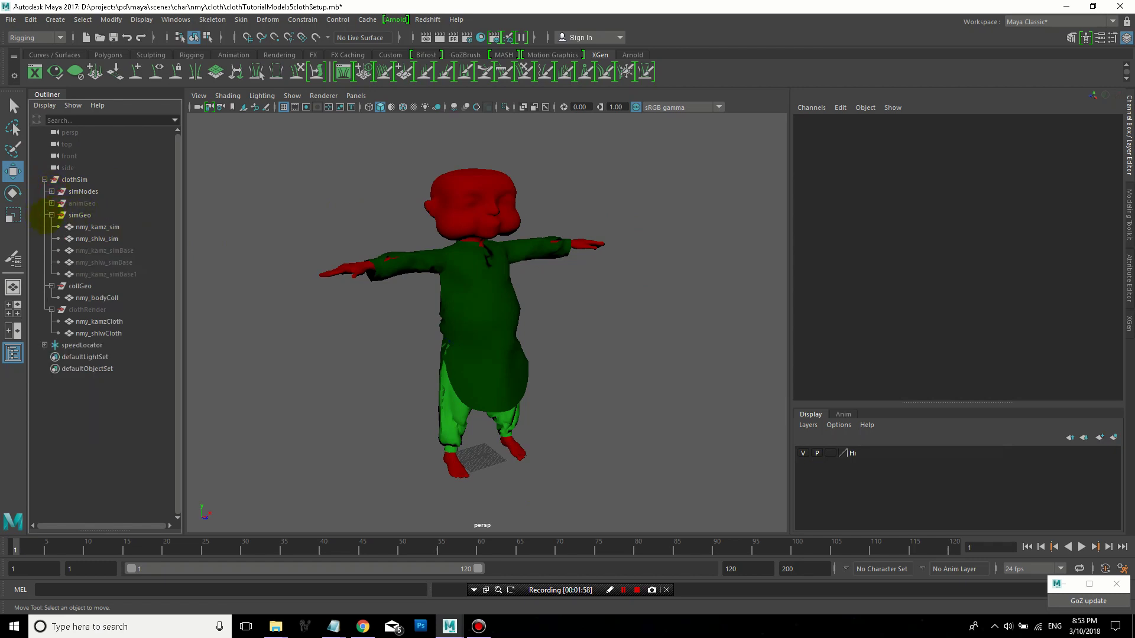
pyautogui.click(52, 215)
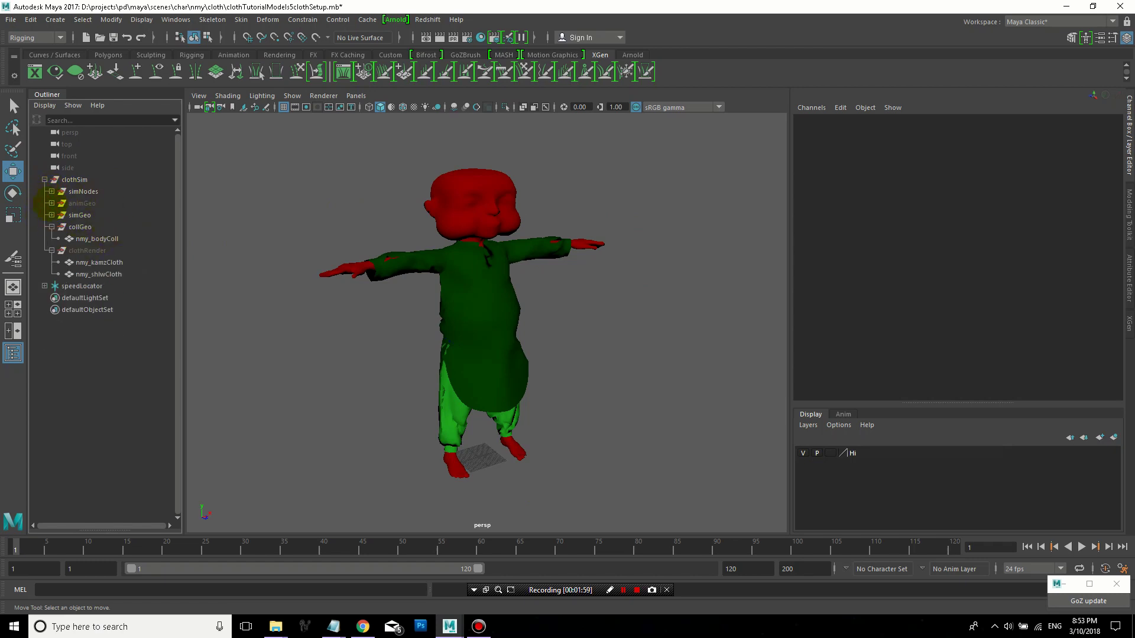
pyautogui.click(52, 203)
# Select nmy_body, browse the Cache menu, then select nmy_kamz, nmy_shlw and clothRender
pyautogui.click(95, 215)
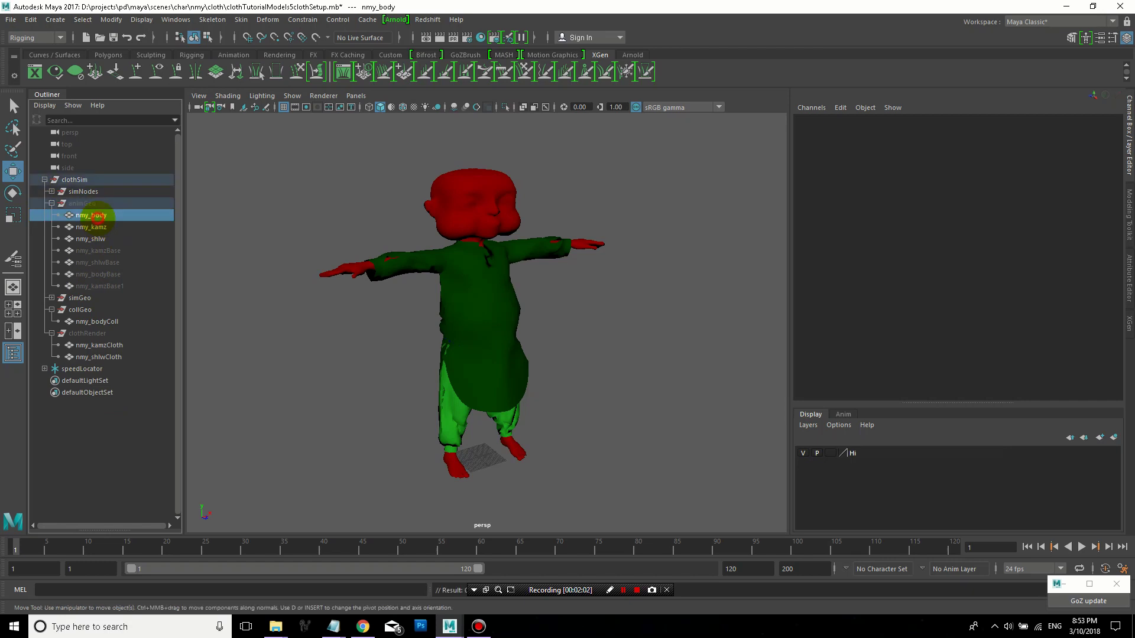
pyautogui.click(50, 38)
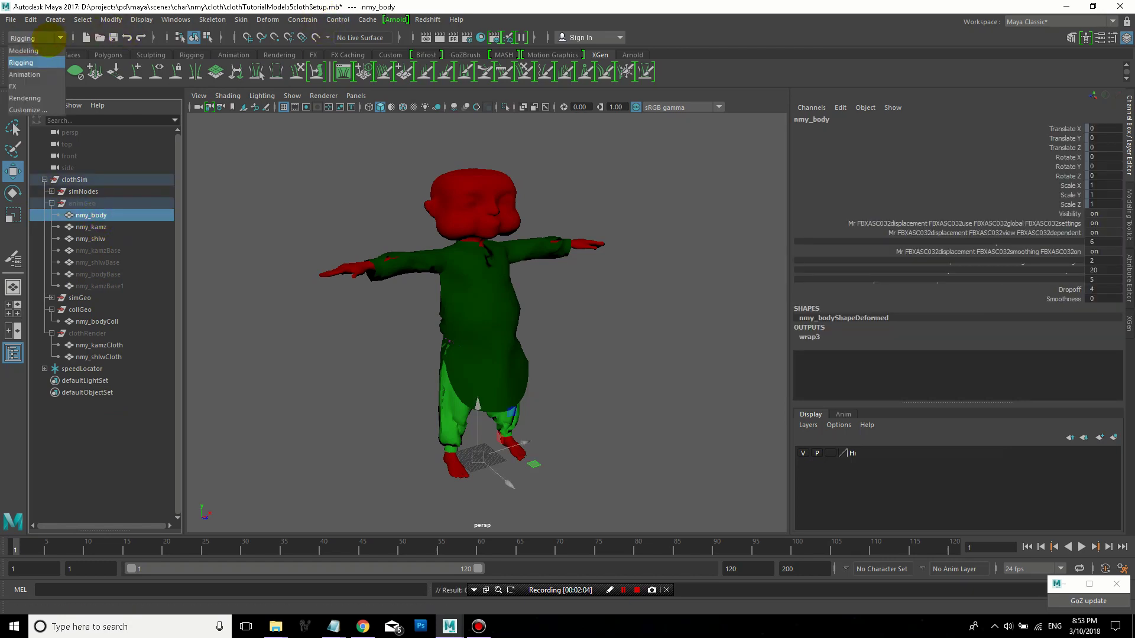
pyautogui.click(367, 19)
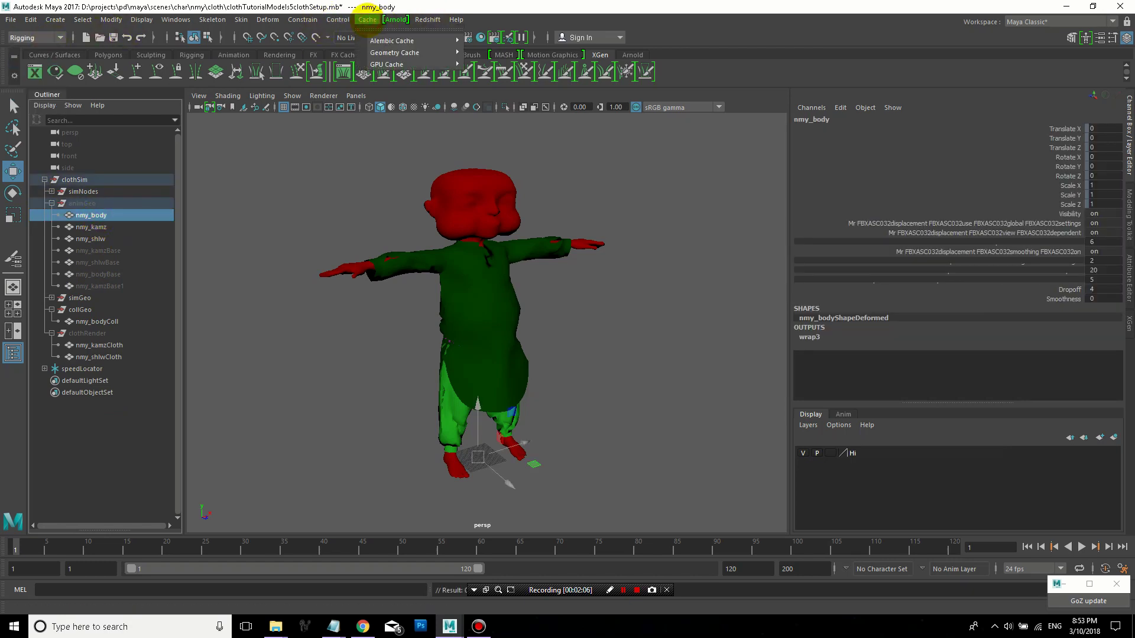
pyautogui.moveTo(395, 52)
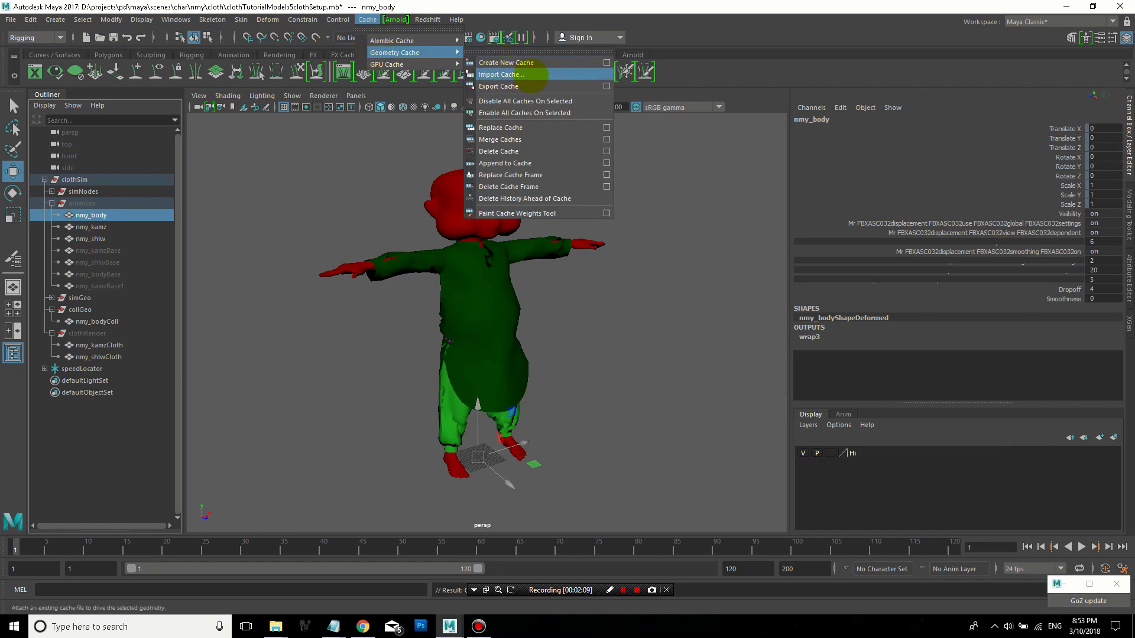
pyautogui.click(111, 217)
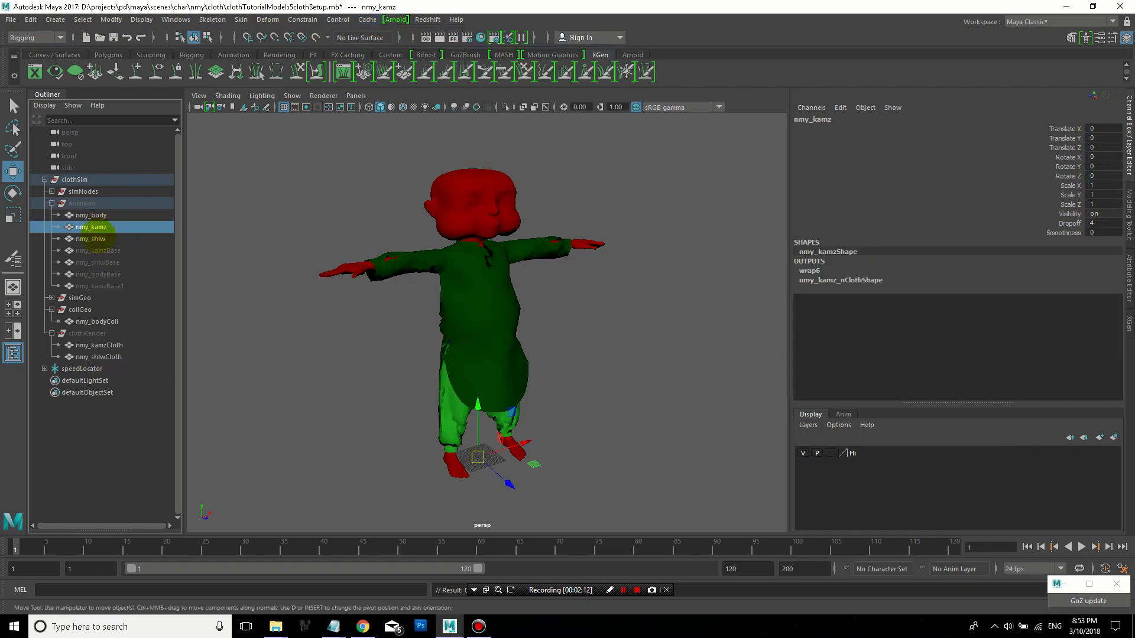
pyautogui.click(105, 237)
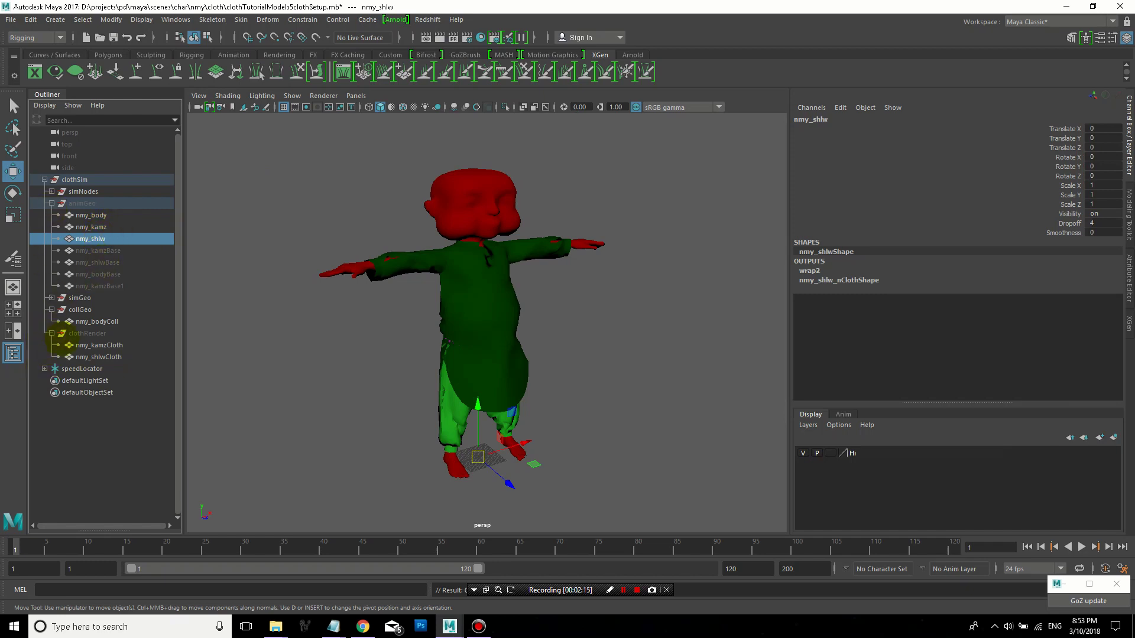
pyautogui.click(85, 335)
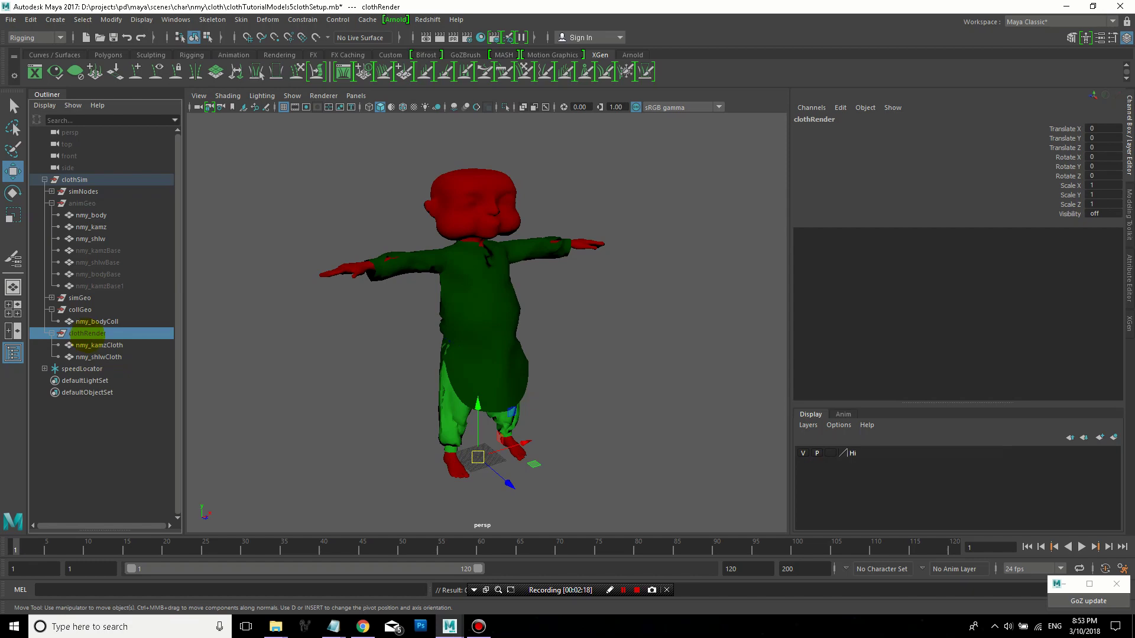
# Unhide the clothRender kameez and shalwar and hide the collGeo collision body
pyautogui.hotkey('shift', 'h')
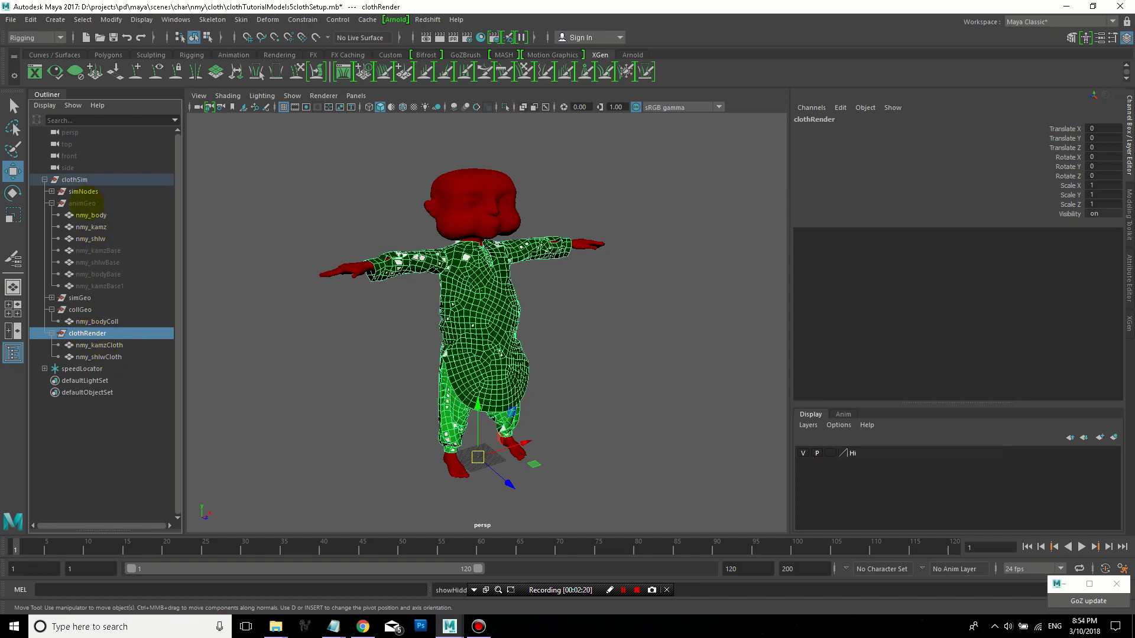
pyautogui.click(80, 310)
pyautogui.hotkey('ctrl', 'h')
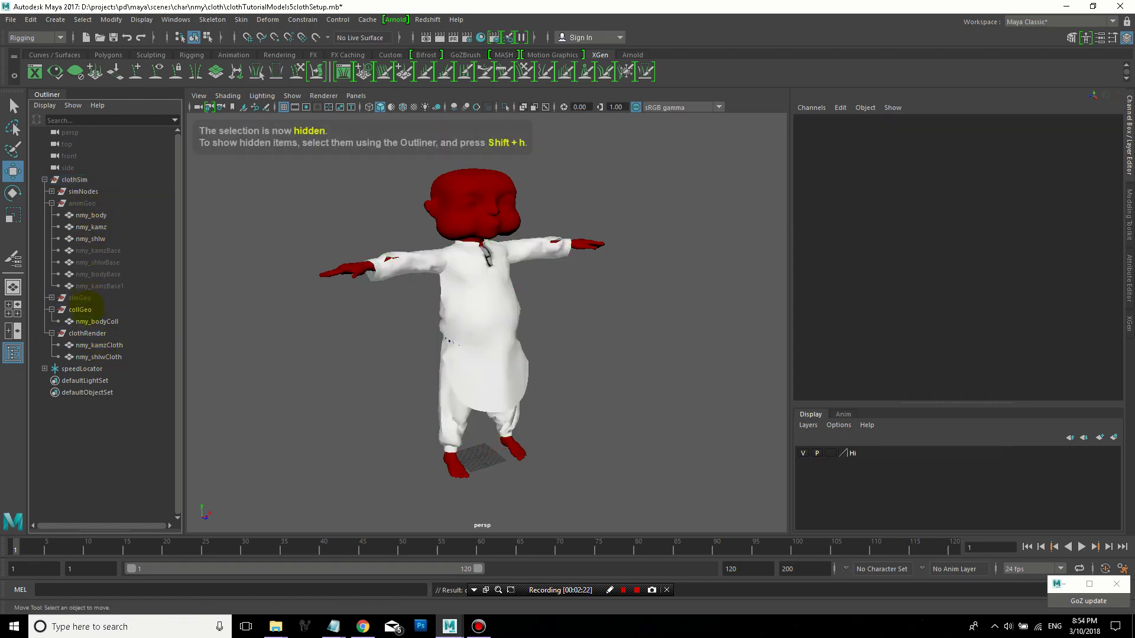
# Select nmy_kamzCloth and bring up the Geometry Cache commands
pyautogui.click(98, 345)
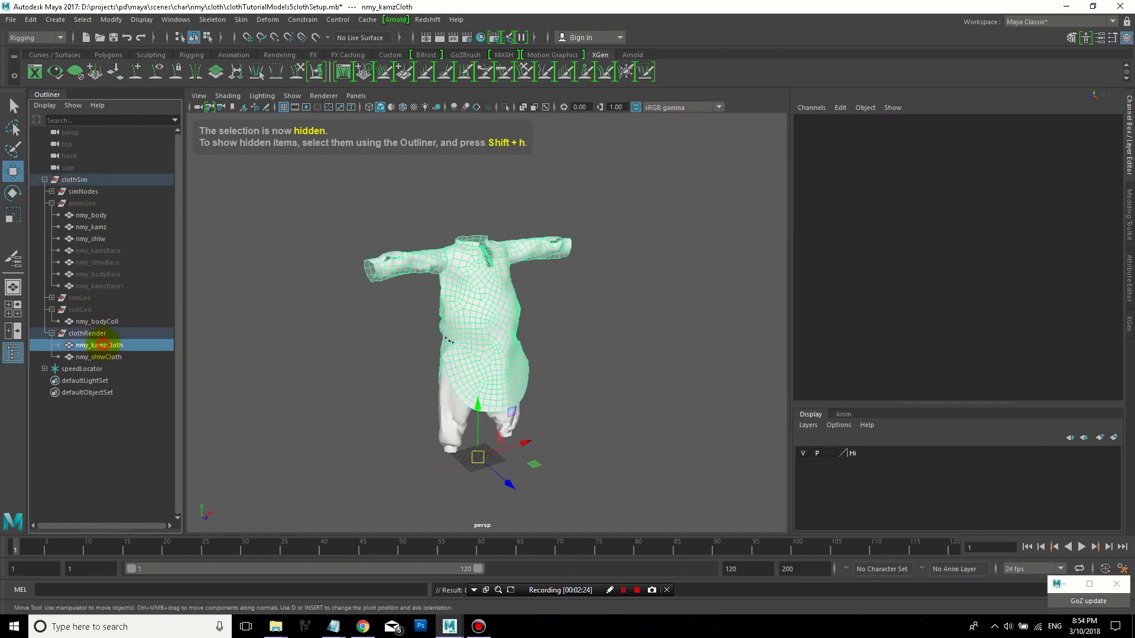
pyautogui.click(102, 356)
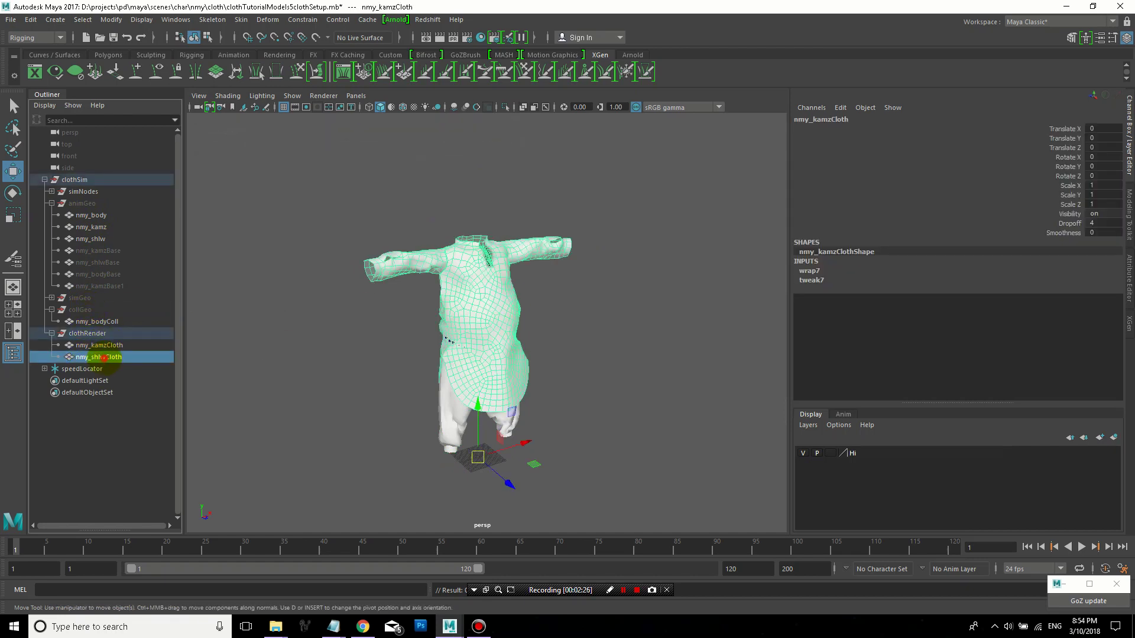
pyautogui.click(98, 345)
pyautogui.click(367, 20)
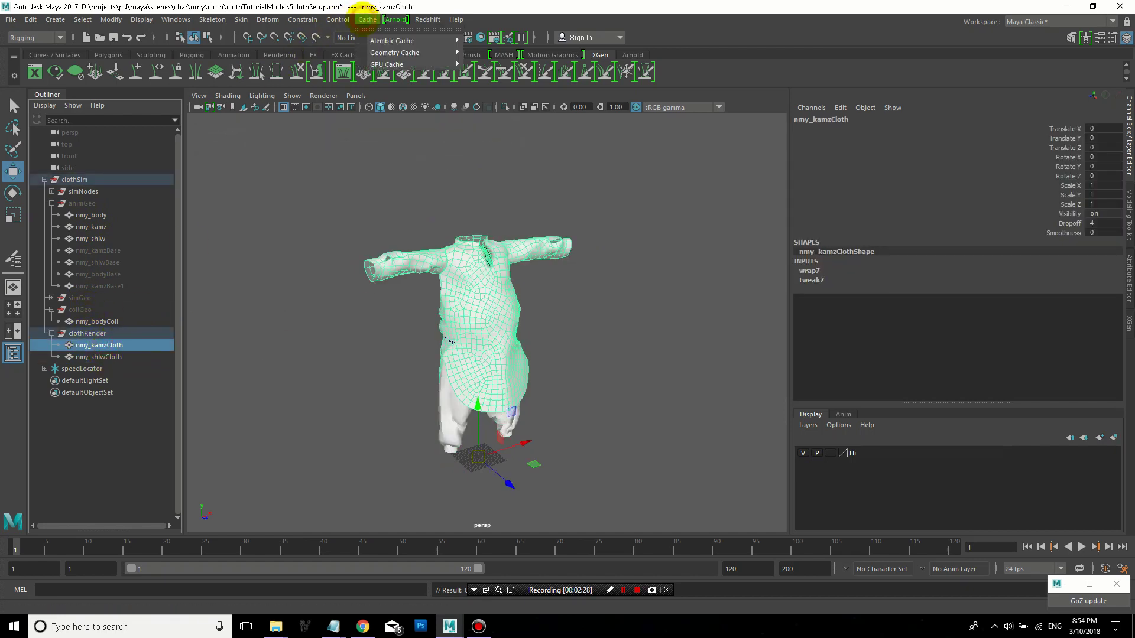
pyautogui.moveTo(395, 52)
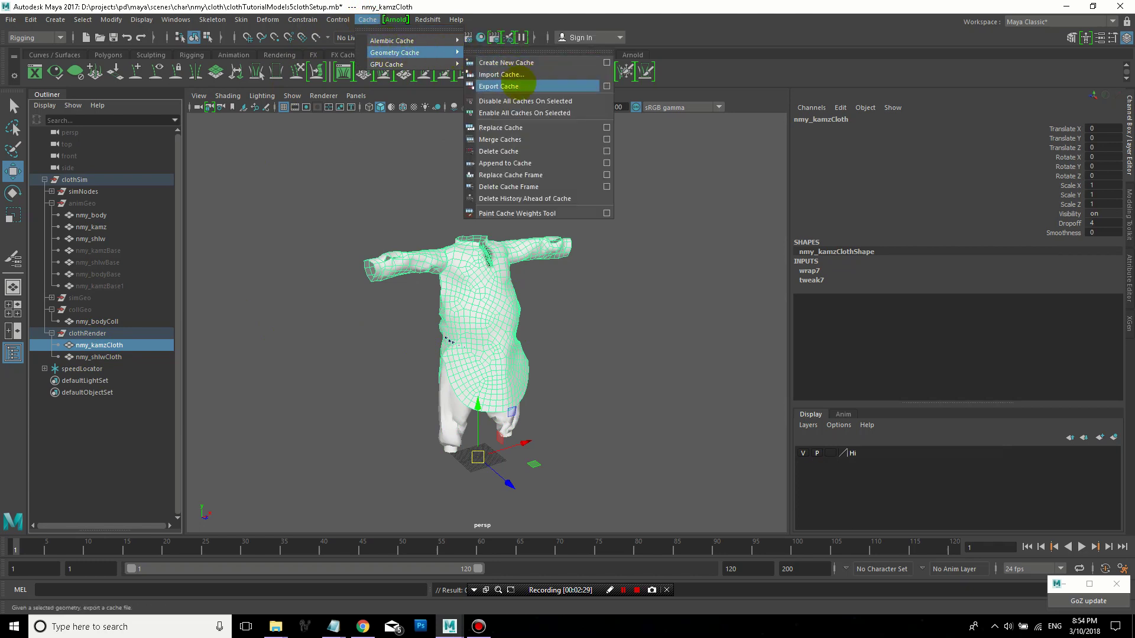
# With nmy_kamzCloth and nmy_shlwCloth selected, set Export Cache to one file per geometry
pyautogui.click(607, 86)
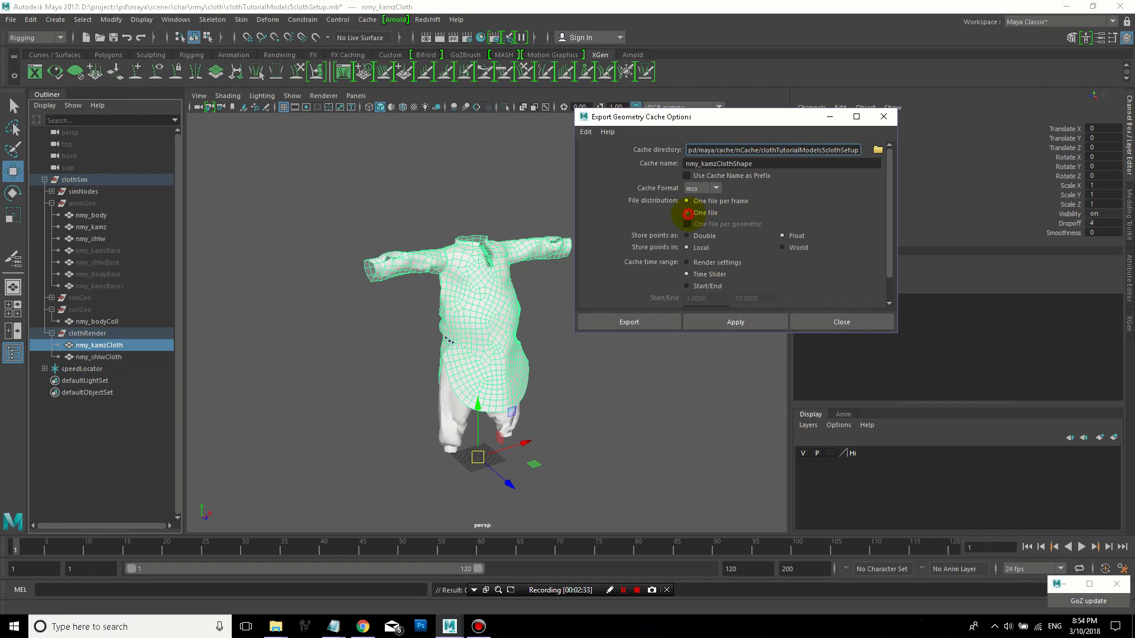
pyautogui.click(687, 214)
pyautogui.keyDown('ctrl'); pyautogui.click(107, 357); pyautogui.keyUp('ctrl')
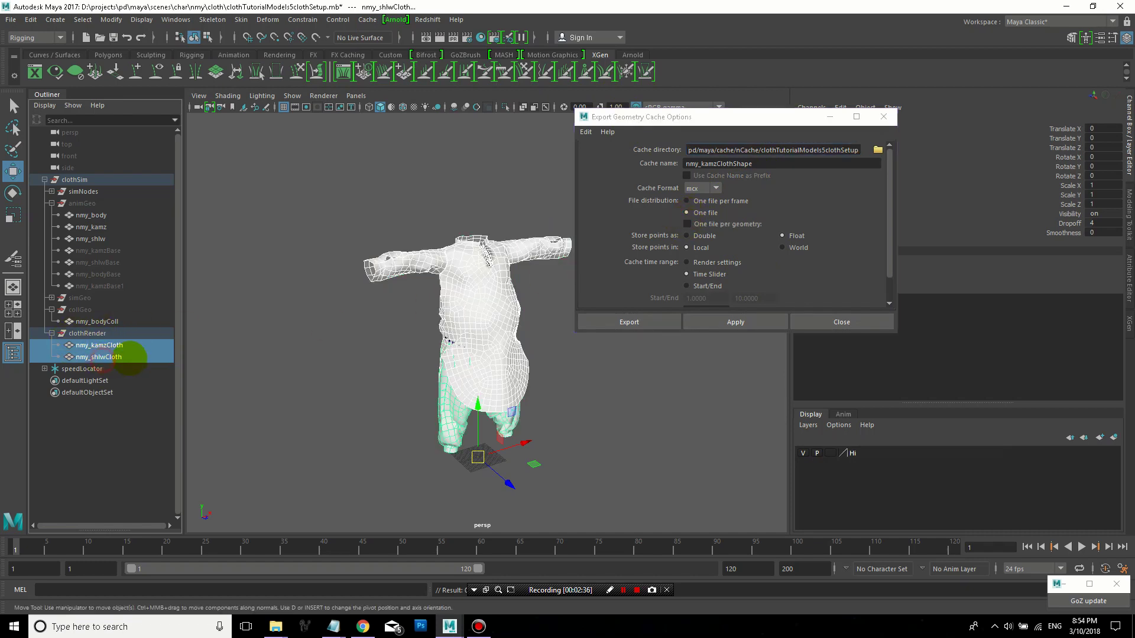
pyautogui.click(687, 224)
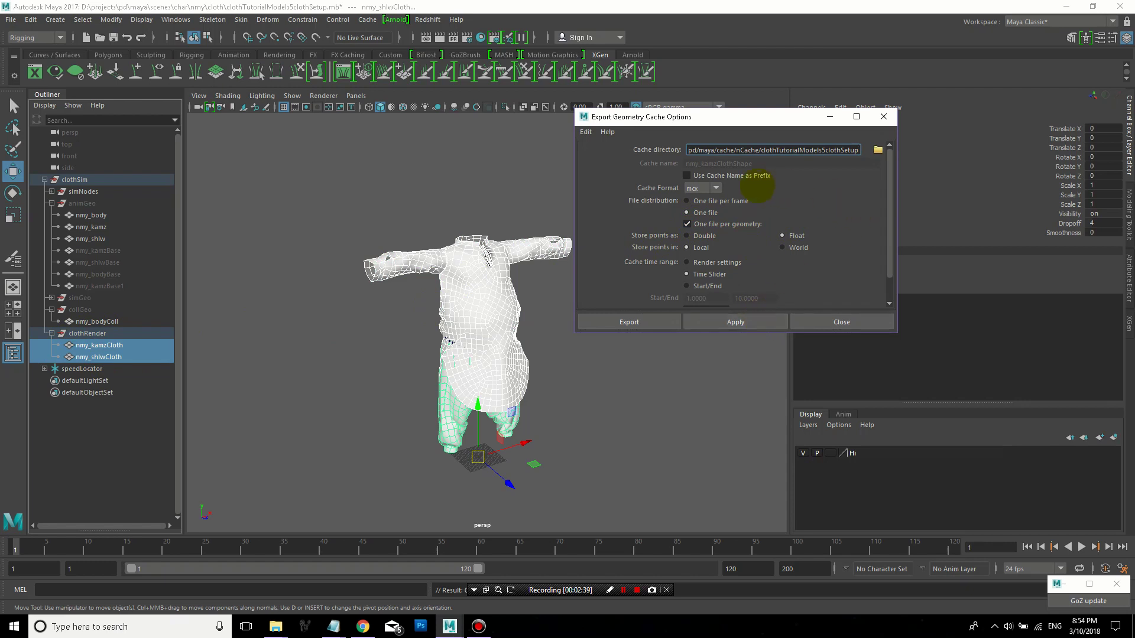
pyautogui.scroll(-2, 742, 188)
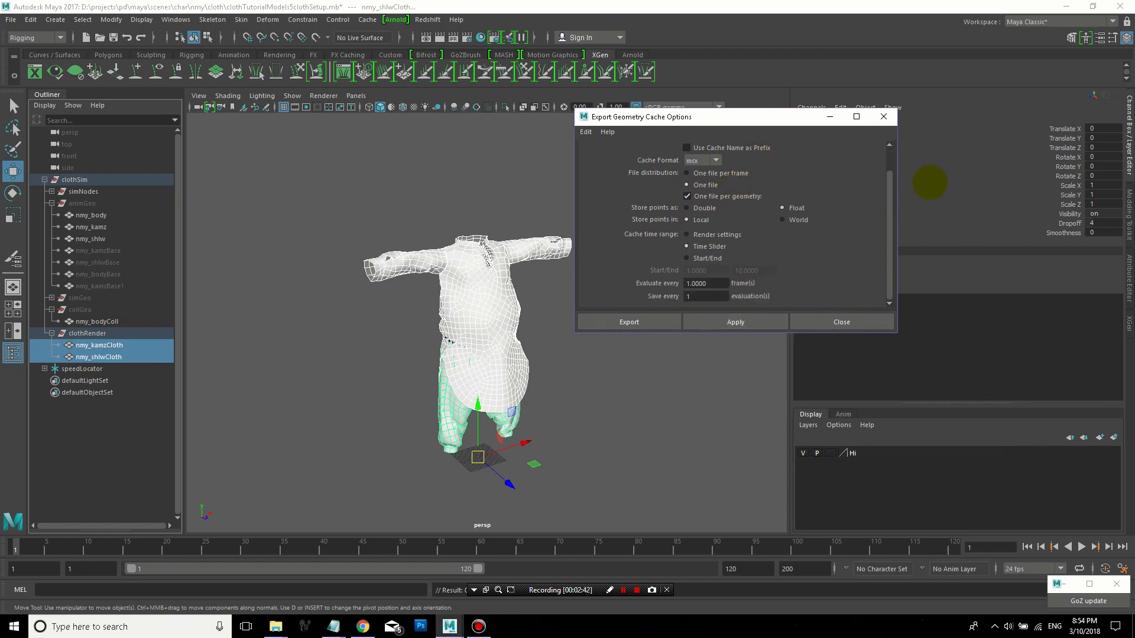
pyautogui.click(826, 321)
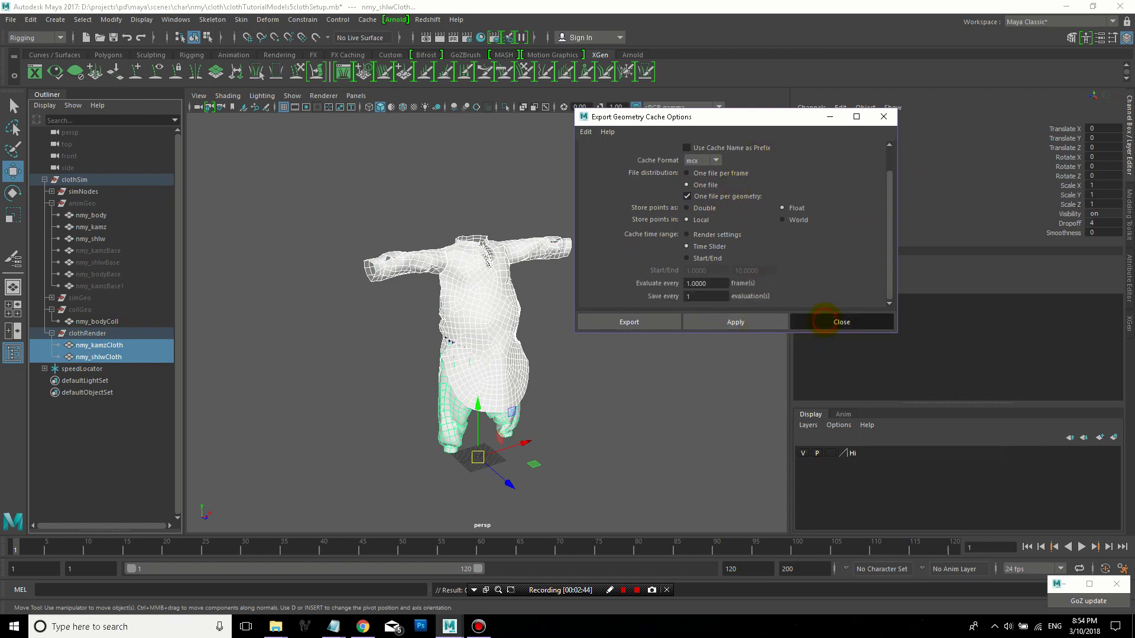
pyautogui.click(662, 325)
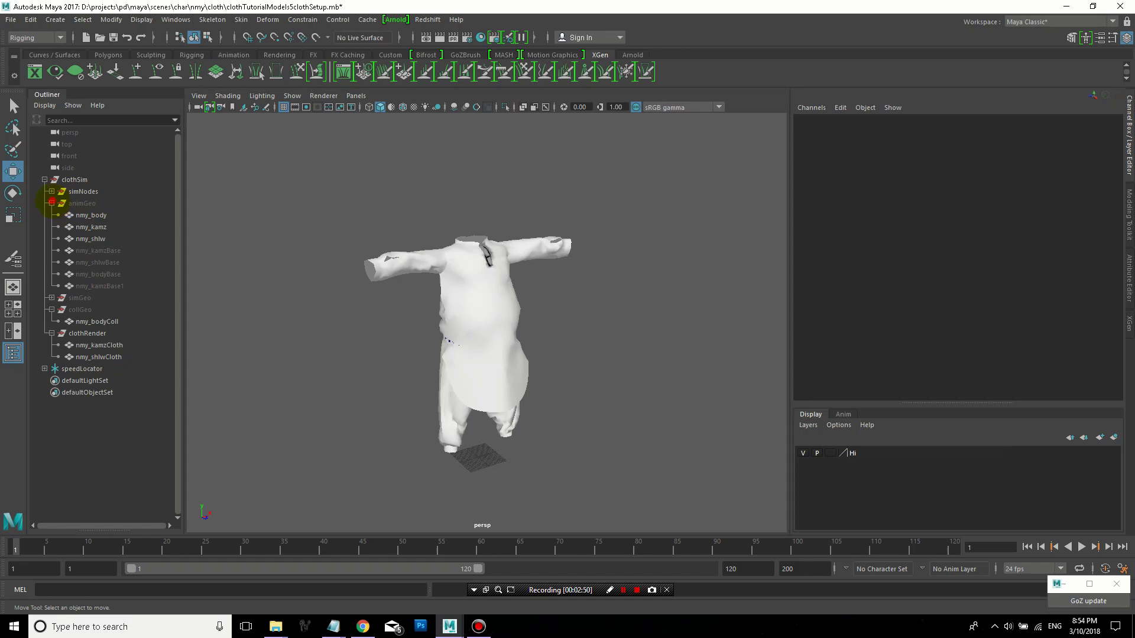
# Collapse animGeo, unhide the red collGeo body, and expand simNodes to list its nodes
pyautogui.click(52, 202)
pyautogui.click(80, 226)
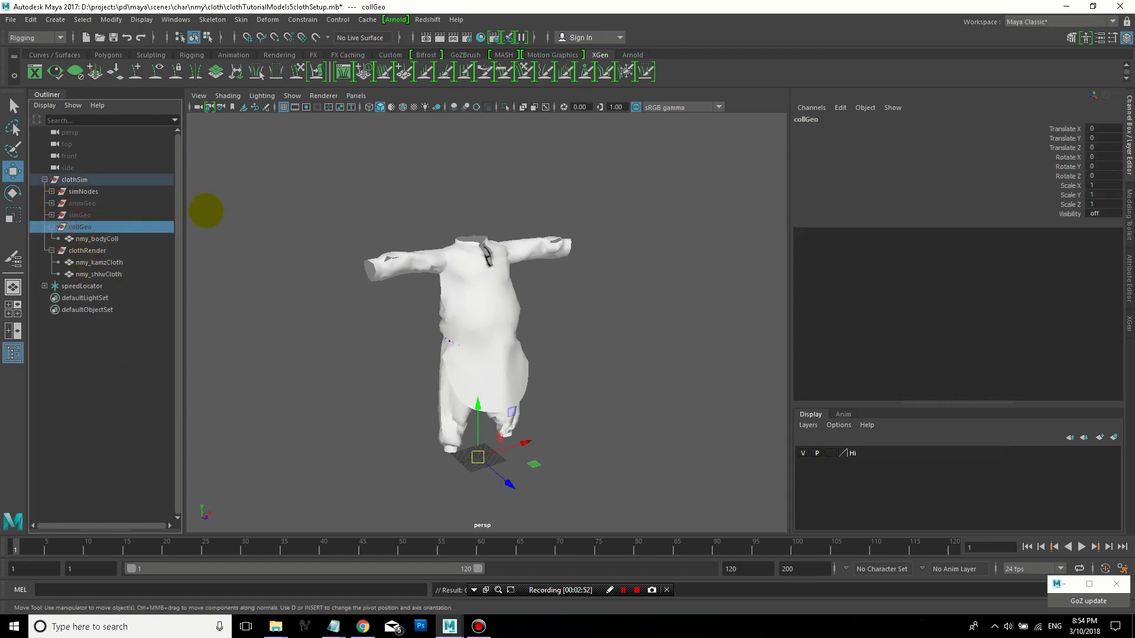
pyautogui.hotkey('shift', 'h')
pyautogui.click(694, 192)
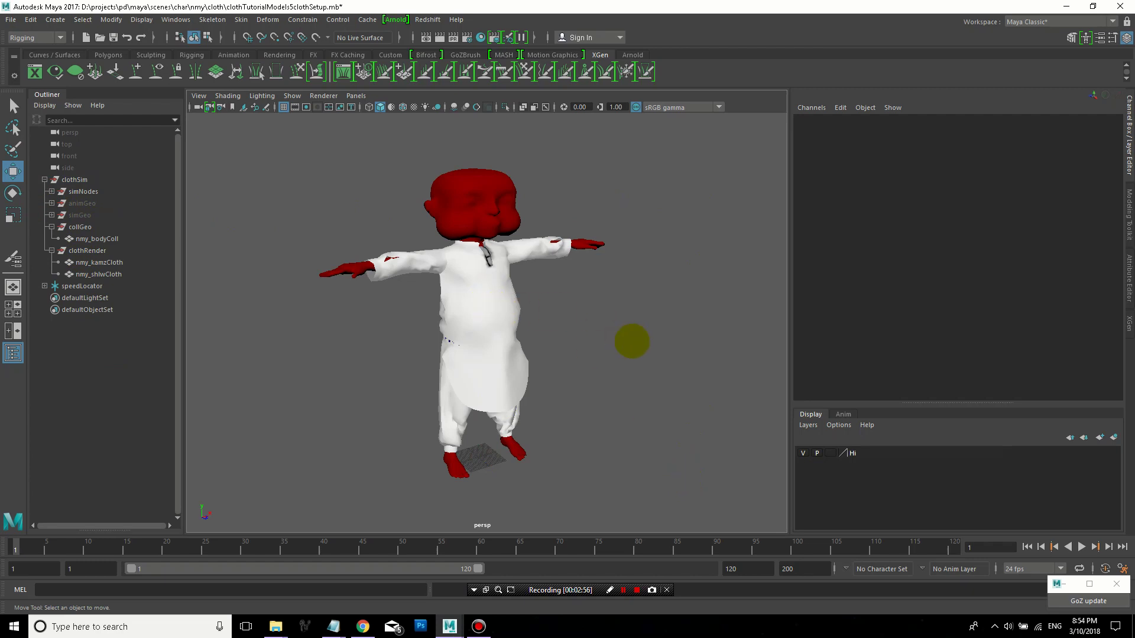
pyautogui.moveTo(632, 341)
pyautogui.keyDown('alt'); pyautogui.mouseDown()
pyautogui.moveTo(468, 348)
pyautogui.moveTo(608, 329)
pyautogui.mouseUp(); pyautogui.keyUp('alt')
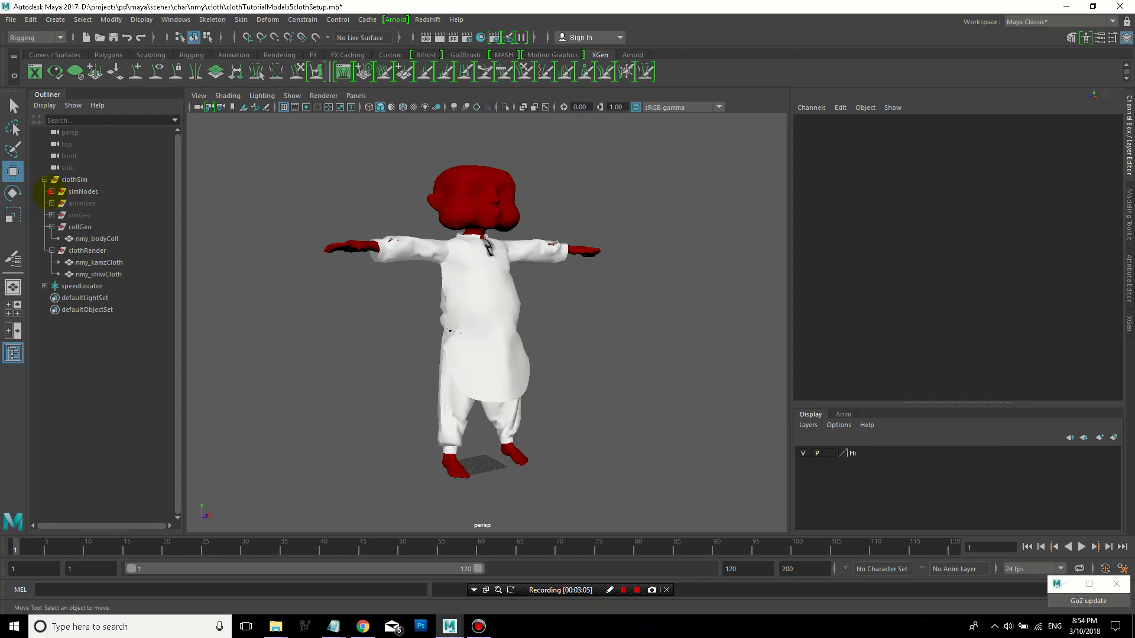
pyautogui.click(52, 192)
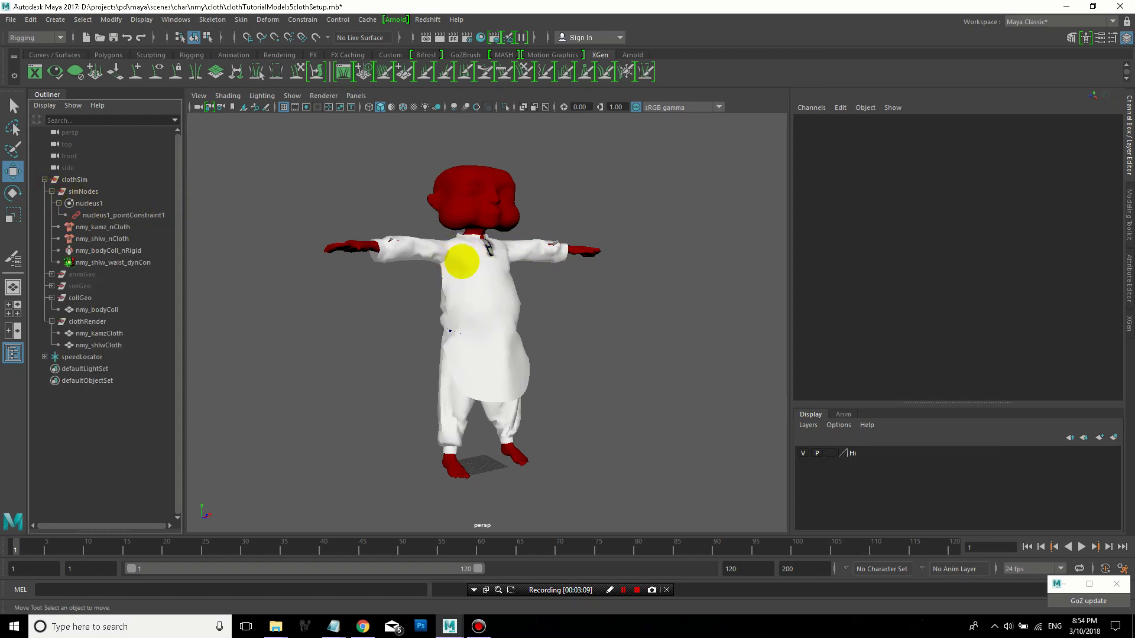
# Select the nmy_kamzCloth shirt and switch the menu set from Rigging to FX
pyautogui.click(408, 259)
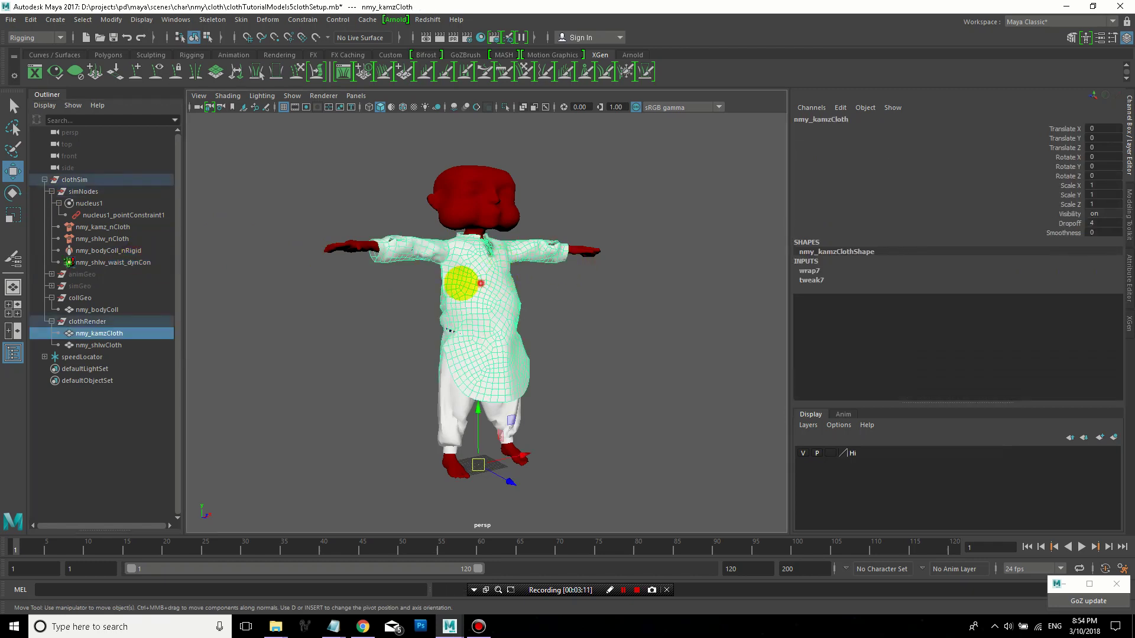
pyautogui.scroll(5, 482, 260)
pyautogui.scroll(-1, 467, 328)
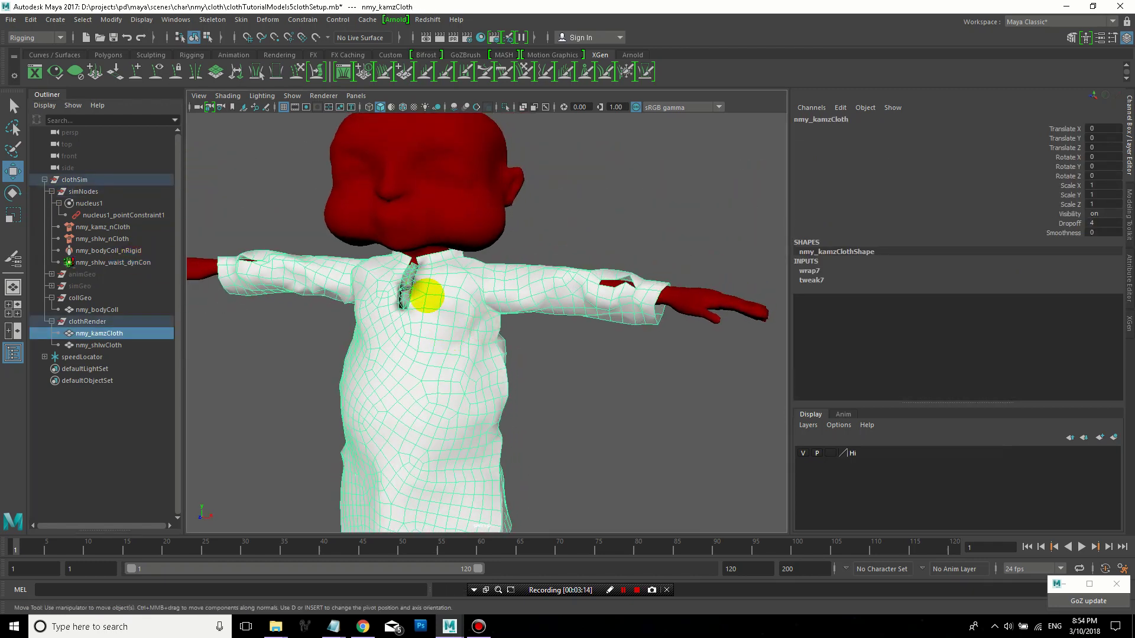
pyautogui.click(41, 36)
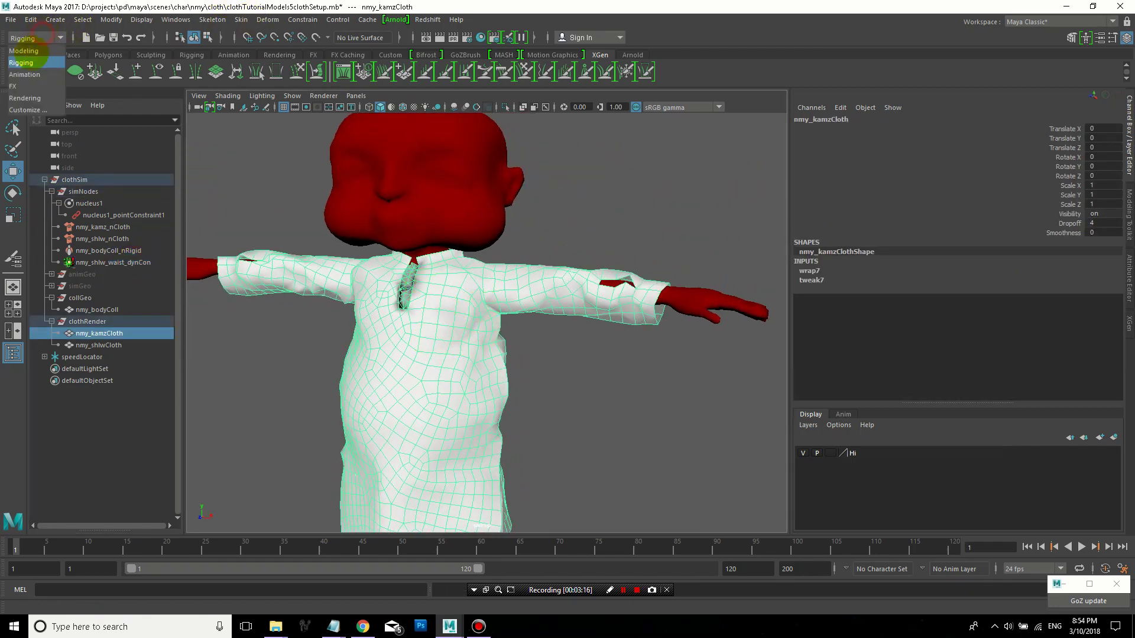
pyautogui.click(13, 87)
# Browse the nConstraint, nCache and nCloth menus, including rest shape options, without changes
pyautogui.click(337, 19)
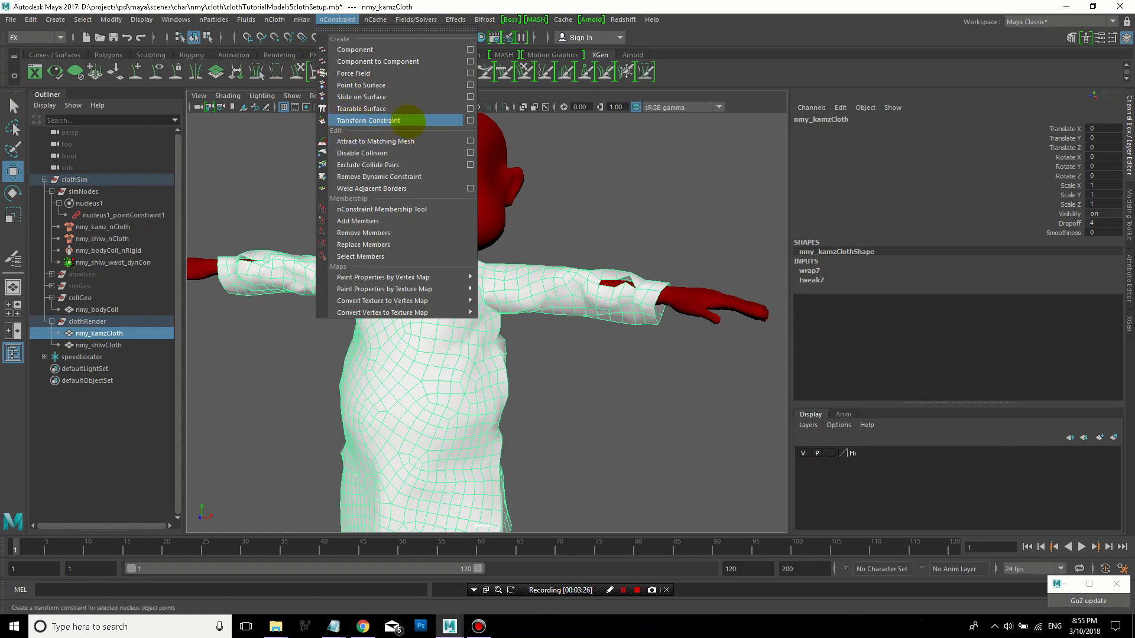
pyautogui.click(666, 147)
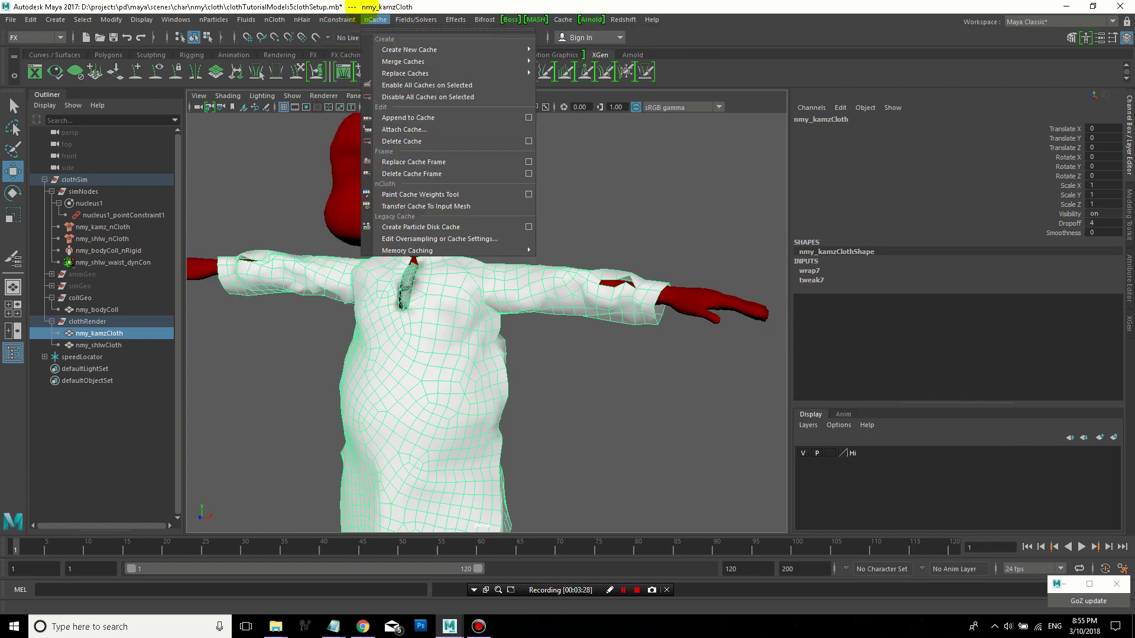
pyautogui.click(274, 19)
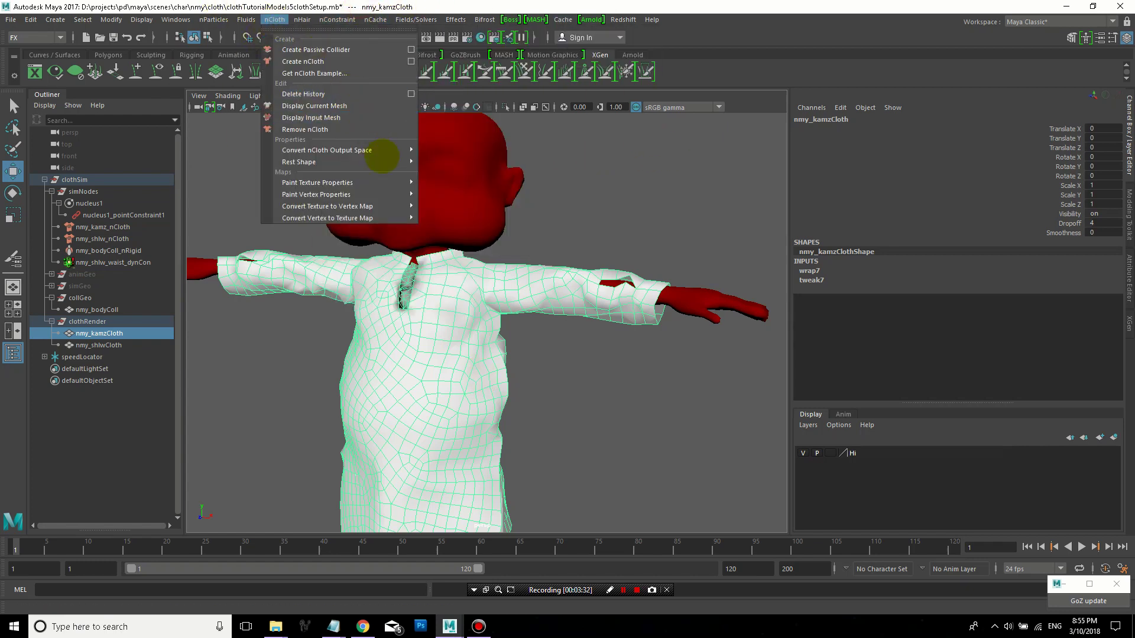
pyautogui.moveTo(299, 161)
pyautogui.click(384, 162)
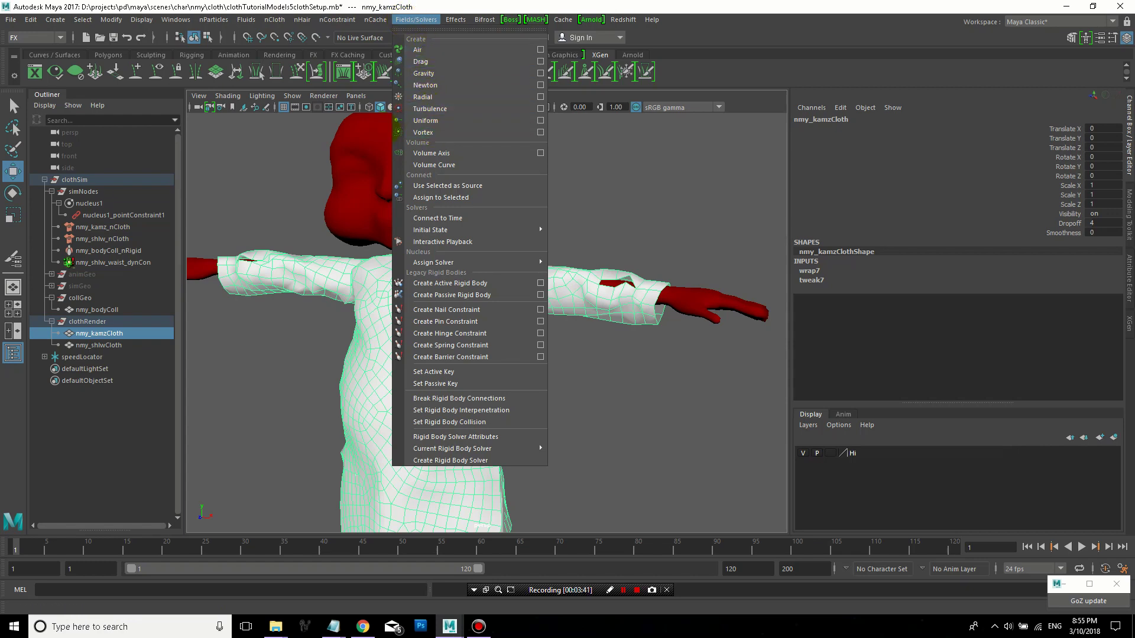
pyautogui.click(376, 16)
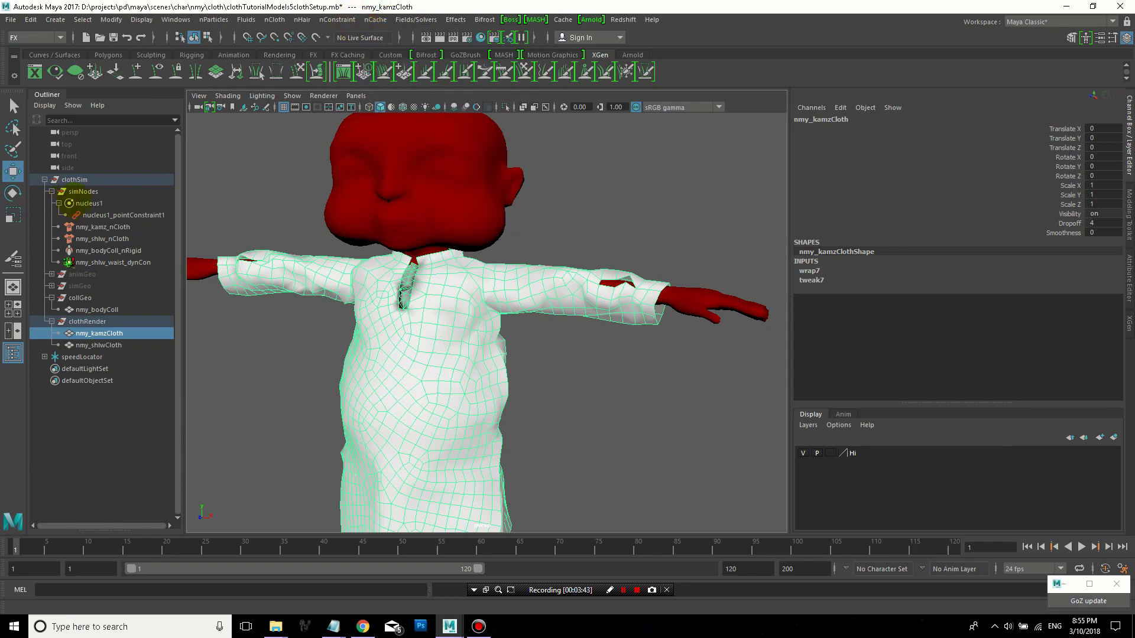
pyautogui.click(87, 204)
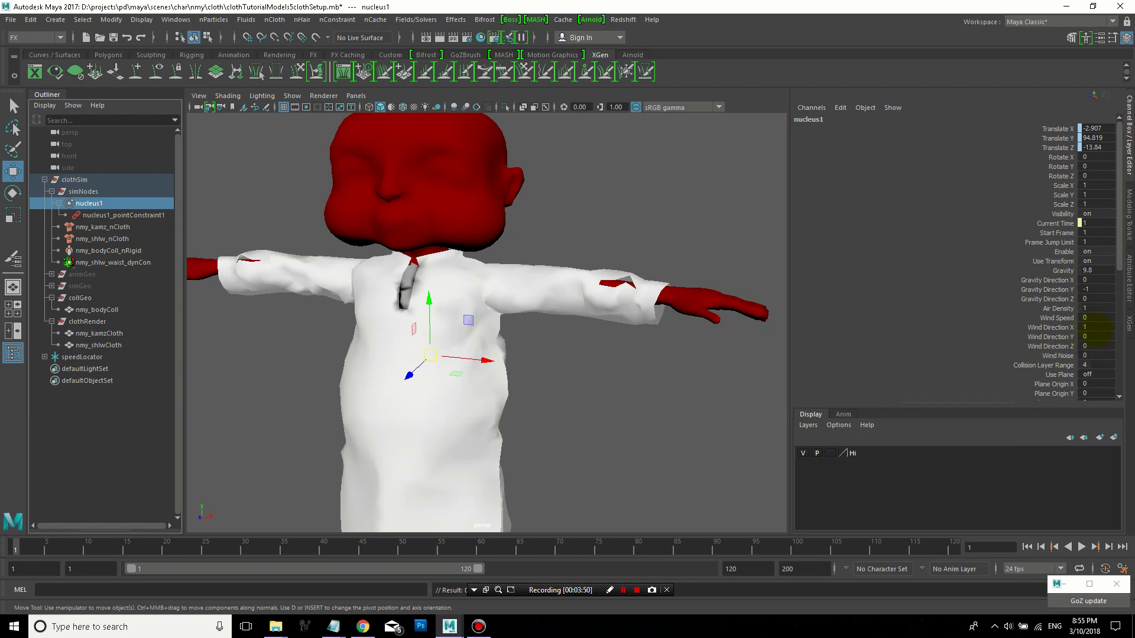
pyautogui.click(1088, 354)
pyautogui.click(1100, 307)
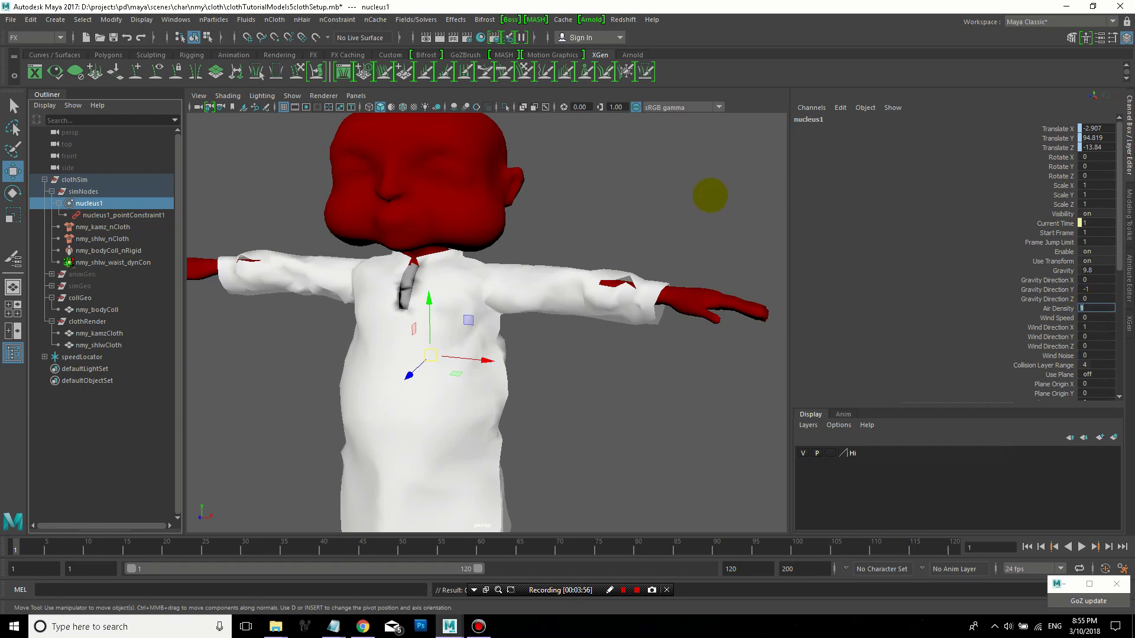
pyautogui.click(709, 196)
pyautogui.scroll(-5, 664, 203)
pyautogui.keyDown('alt'); pyautogui.moveTo(626, 253); pyautogui.dragTo(646, 215, button='middle'); pyautogui.keyUp('alt')
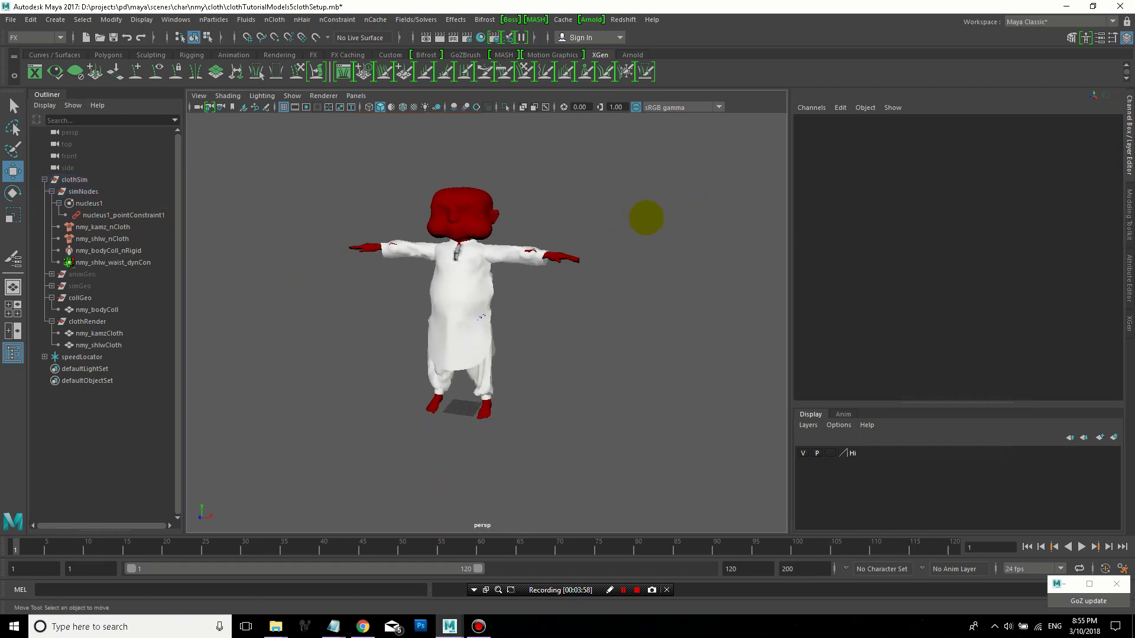
pyautogui.scroll(4, 662, 337)
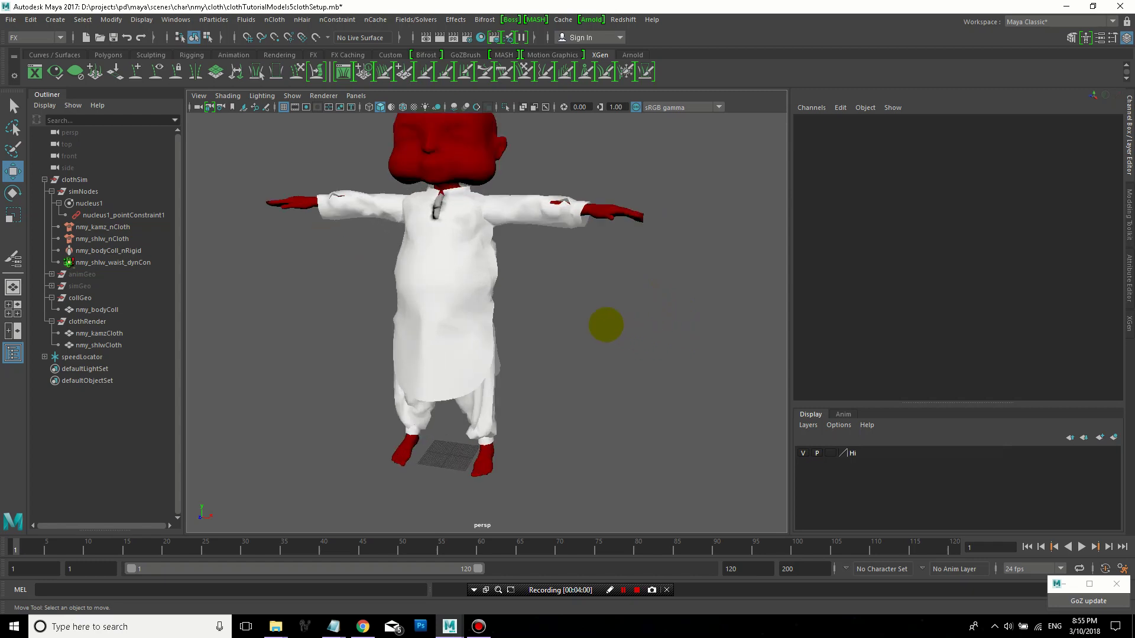
pyautogui.keyDown('alt'); pyautogui.moveTo(609, 325); pyautogui.dragTo(664, 454, button='middle'); pyautogui.keyUp('alt')
pyautogui.keyDown('alt'); pyautogui.moveTo(646, 436); pyautogui.dragTo(653, 288); pyautogui.keyUp('alt')
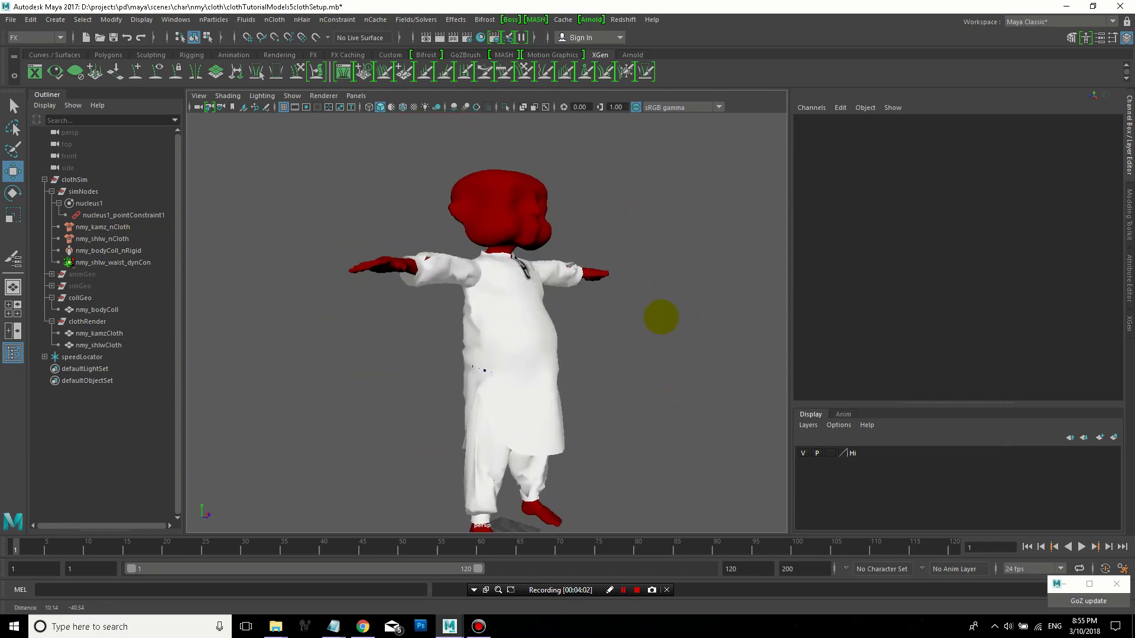